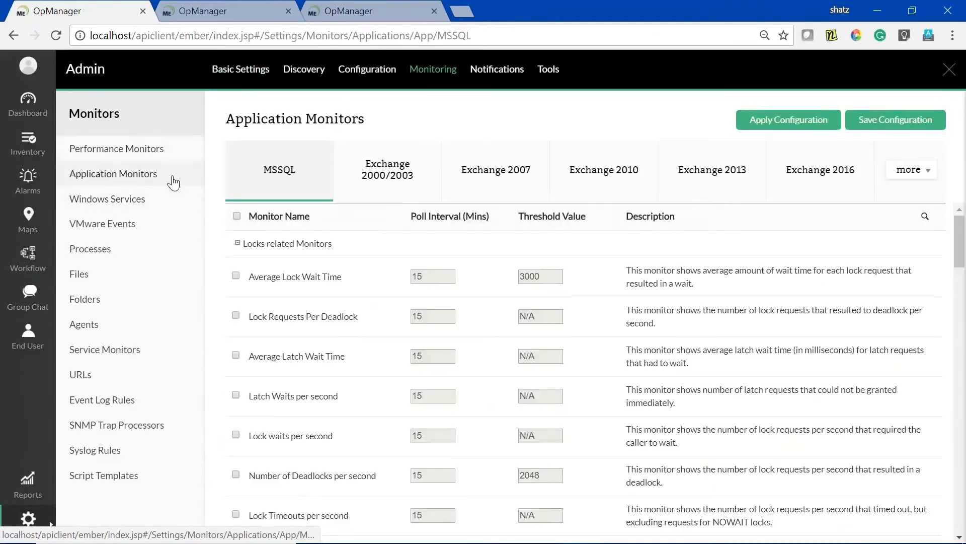
- Select the MSSQL application monitors, set the Average Lock Wait Time threshold to 4000, and save the configuration
{"action": "scroll", "coordinate": [401, 317], "scroll_direction": "down", "scroll_amount": 5}
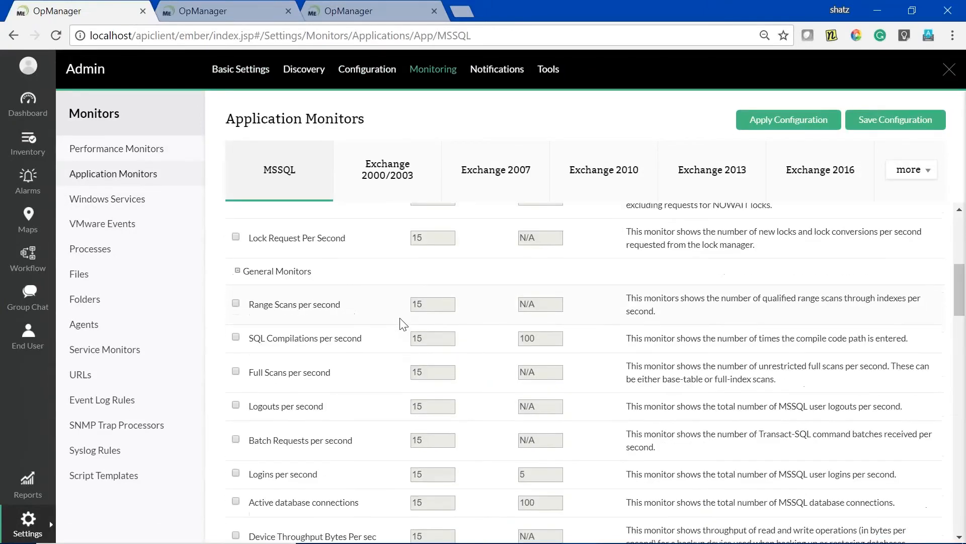
{"action": "scroll", "coordinate": [402, 323], "scroll_direction": "down", "scroll_amount": 5}
{"action": "scroll", "coordinate": [400, 325], "scroll_direction": "up", "scroll_amount": 12}
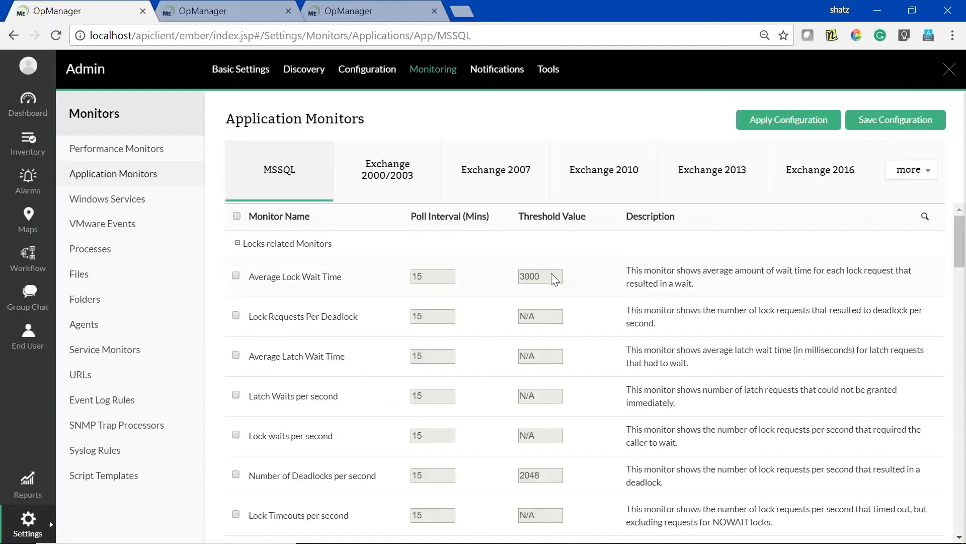
{"action": "left_click", "coordinate": [236, 216]}
{"action": "left_click", "coordinate": [235, 276]}
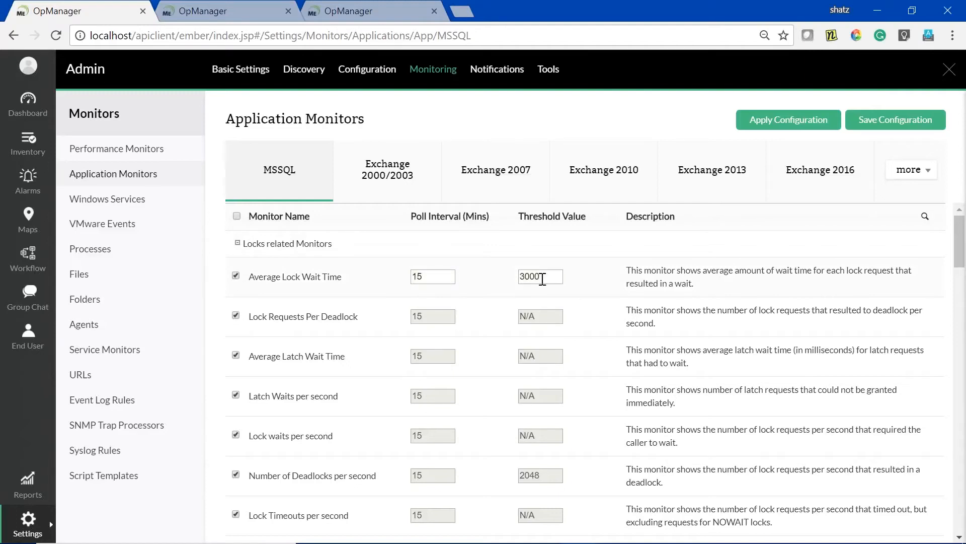
{"action": "key", "text": "BackSpace"}
{"action": "key", "text": "BackSpace"}
{"action": "key", "text": "BackSpace"}
{"action": "key", "text": "BackSpace"}
{"action": "type", "text": "4000"}
{"action": "left_click", "coordinate": [880, 126]}
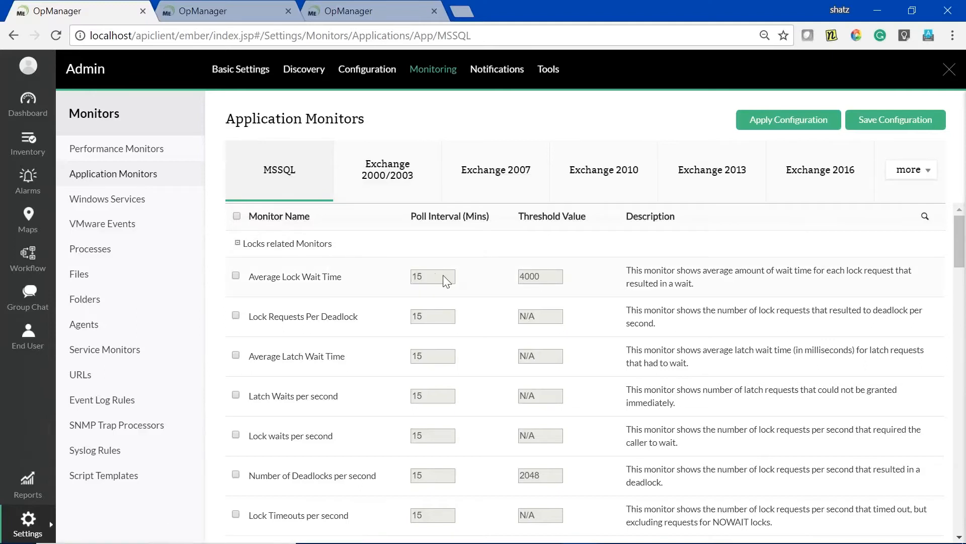
- Review the application monitors offered for each Exchange version from 2000/2003 to 2016, reading through the Exchange 2016 list
{"action": "left_click", "coordinate": [406, 183]}
{"action": "left_click", "coordinate": [536, 179]}
{"action": "left_click", "coordinate": [584, 179]}
{"action": "left_click", "coordinate": [703, 184]}
{"action": "left_click", "coordinate": [800, 181]}
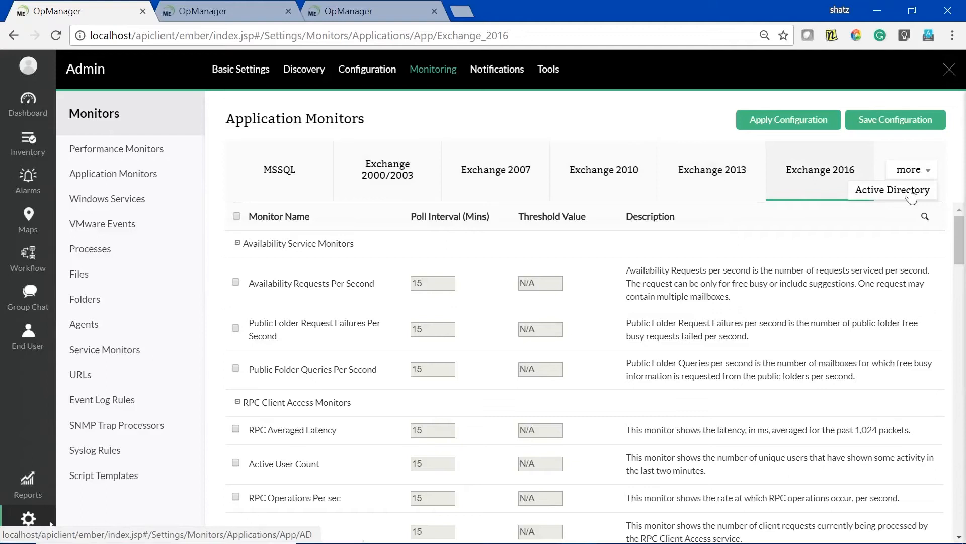
{"action": "scroll", "coordinate": [414, 282], "scroll_direction": "down", "scroll_amount": 15}
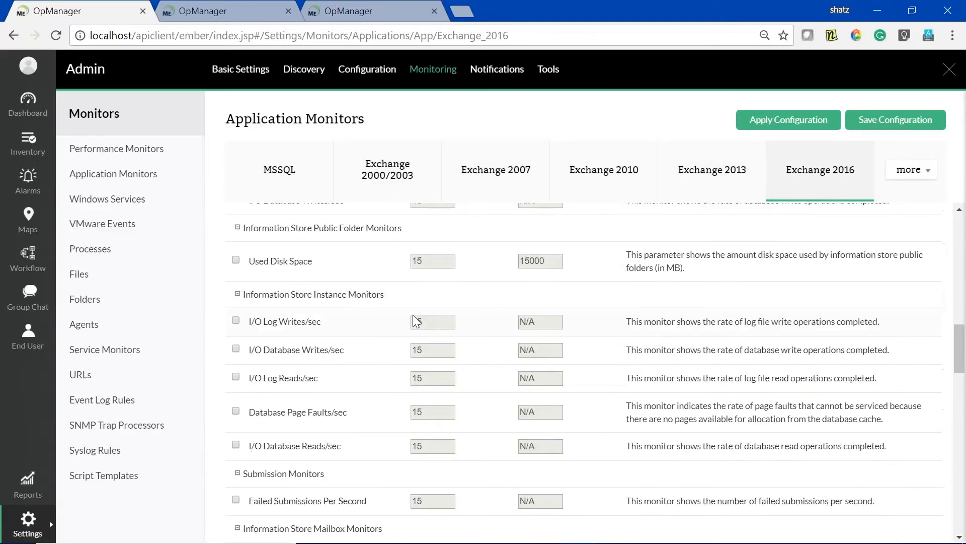
{"action": "scroll", "coordinate": [417, 320], "scroll_direction": "down", "scroll_amount": 3}
{"action": "scroll", "coordinate": [417, 311], "scroll_direction": "down", "scroll_amount": 10}
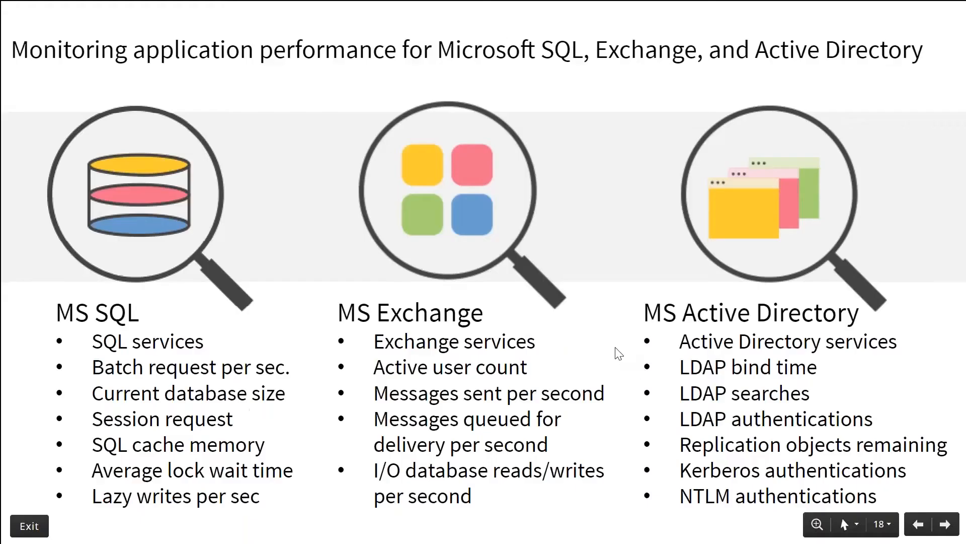
{"action": "left_click", "coordinate": [615, 347]}
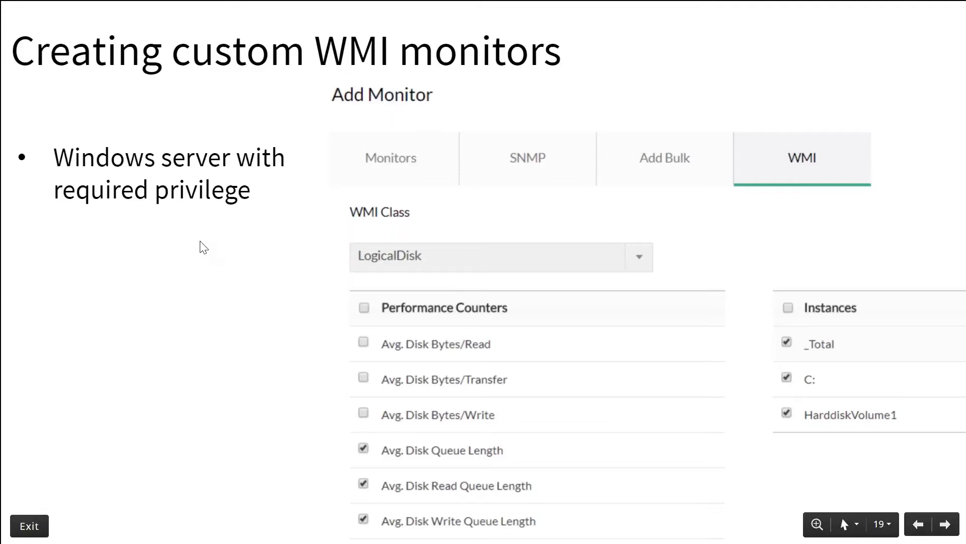
{"action": "left_click", "coordinate": [212, 259]}
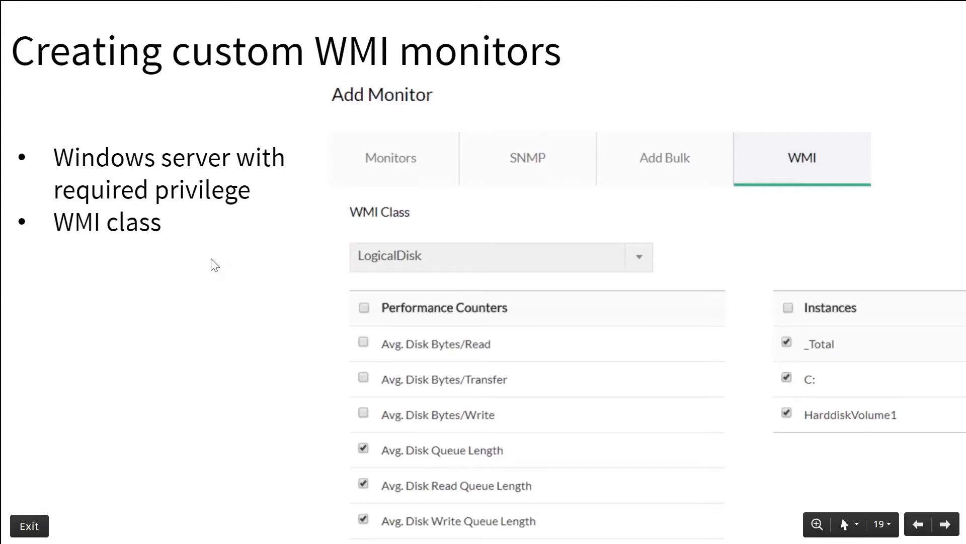
{"action": "left_click", "coordinate": [246, 280]}
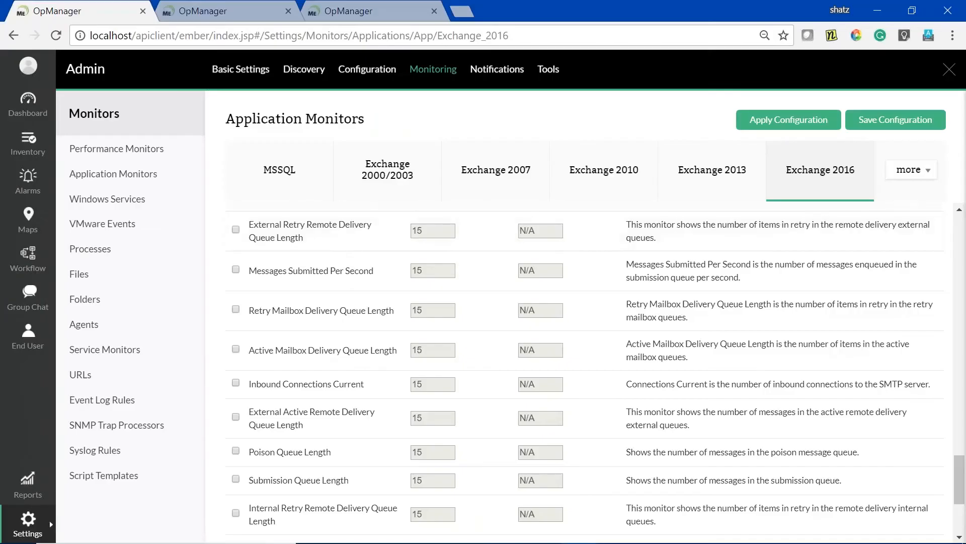
- Start a new WMI monitor for the Windows 8 desktop device in the inventory, using the LogicalDisk WMI class
{"action": "left_click", "coordinate": [13, 156]}
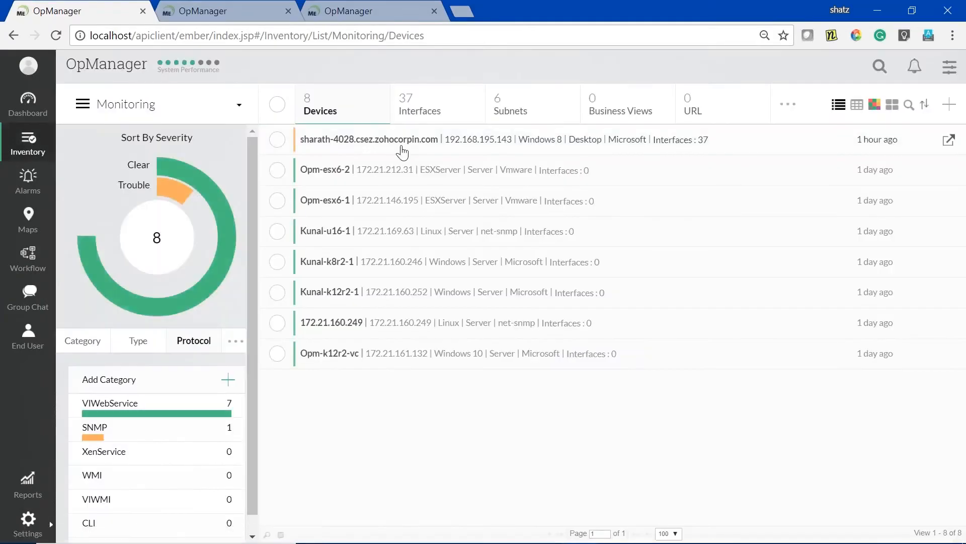
{"action": "left_click", "coordinate": [400, 143]}
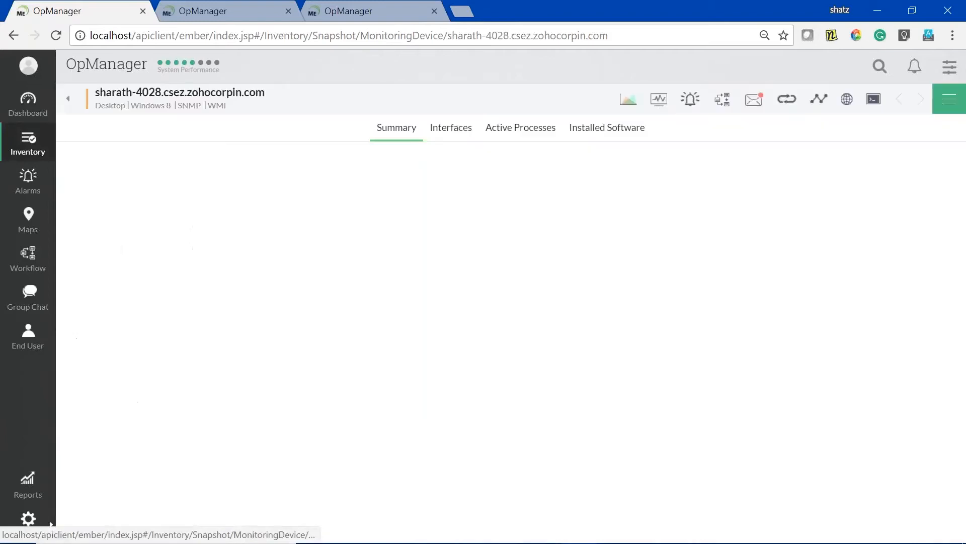
{"action": "left_click", "coordinate": [915, 99]}
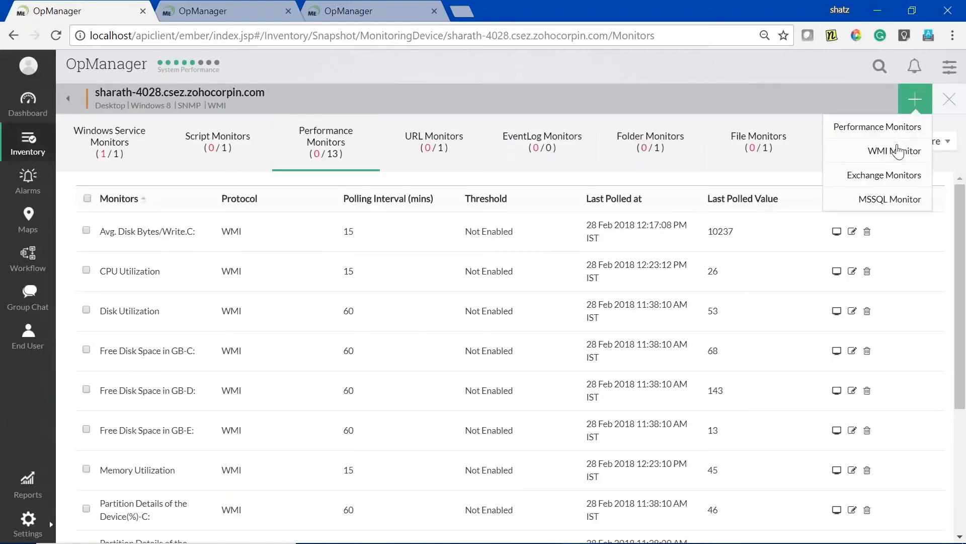
{"action": "left_click", "coordinate": [895, 151]}
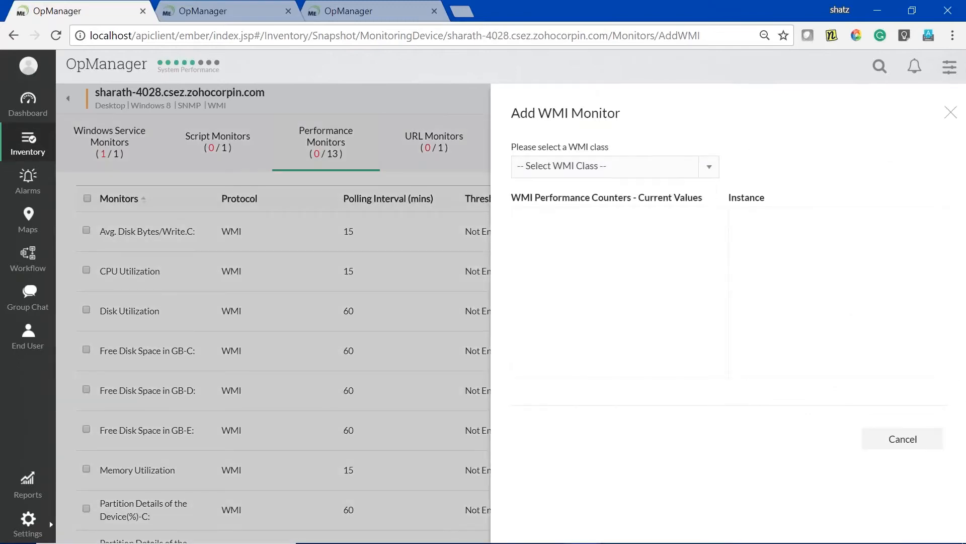
{"action": "left_click", "coordinate": [618, 169]}
{"action": "type", "text": "lo"}
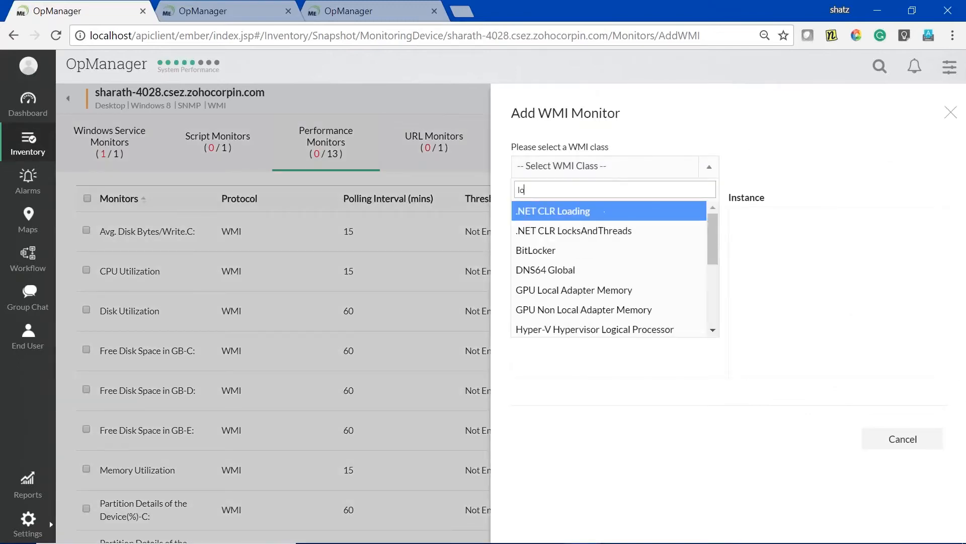
{"action": "type", "text": "gical"}
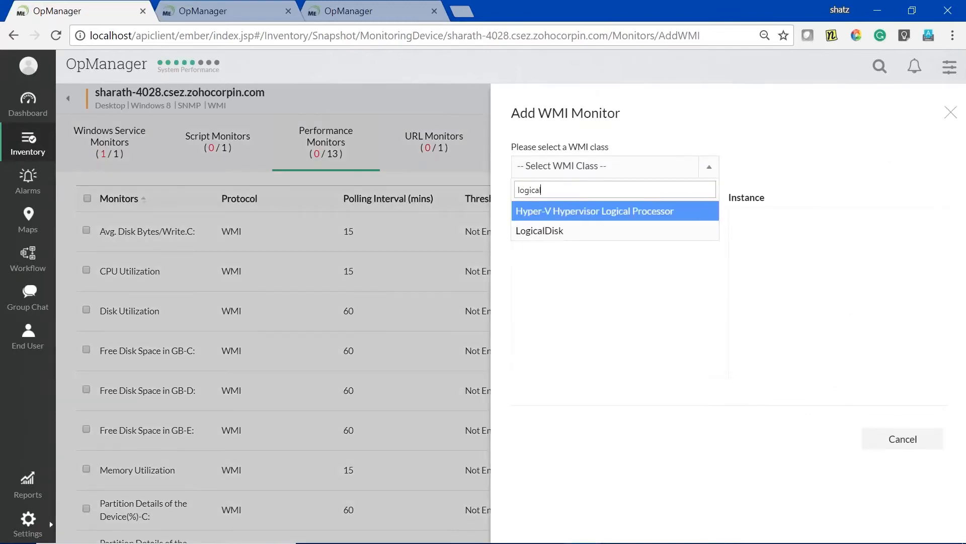
{"action": "left_click", "coordinate": [582, 231]}
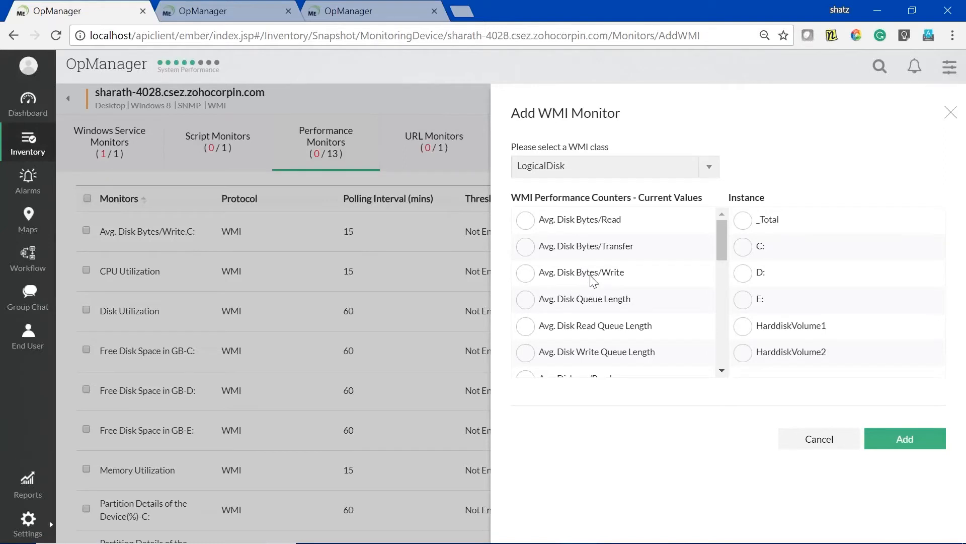
- Add the % Free Space performance counter for the D: instance as a monitor
{"action": "scroll", "coordinate": [593, 280], "scroll_direction": "down", "scroll_amount": 7}
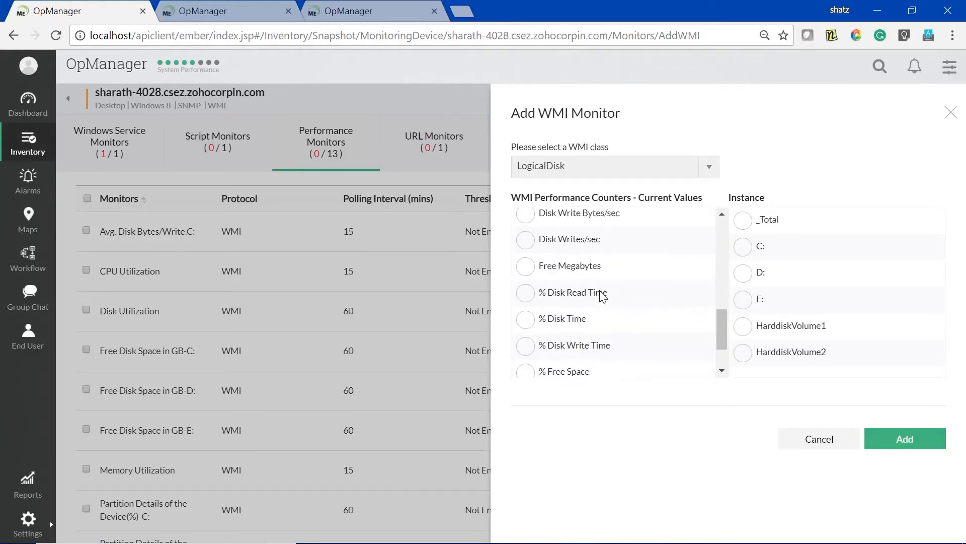
{"action": "scroll", "coordinate": [591, 311], "scroll_direction": "down", "scroll_amount": 2}
{"action": "left_click", "coordinate": [526, 311]}
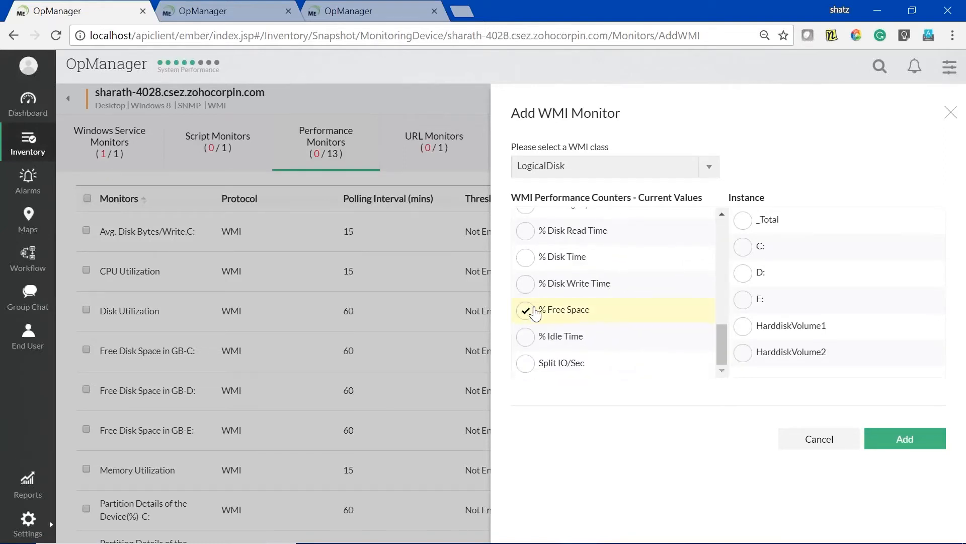
{"action": "left_click", "coordinate": [743, 273]}
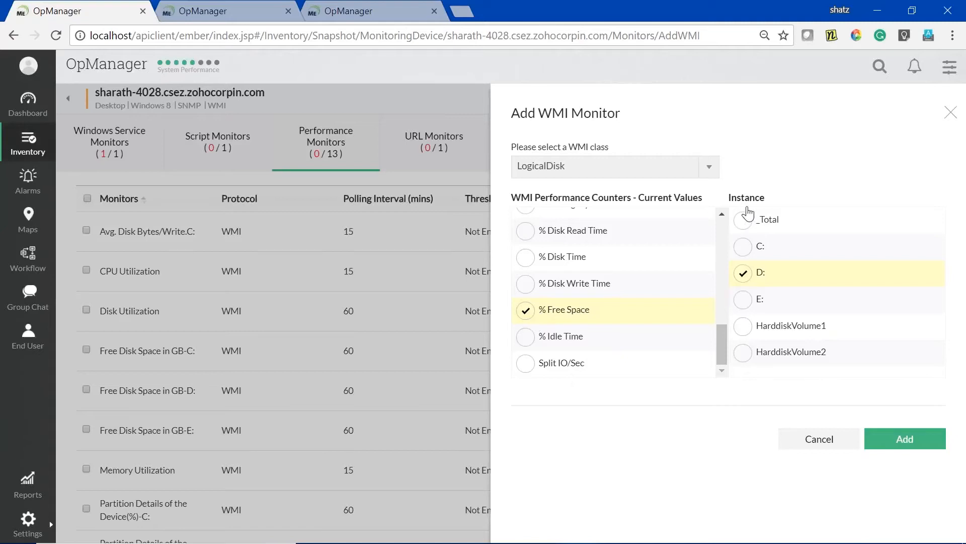
{"action": "left_click", "coordinate": [891, 439]}
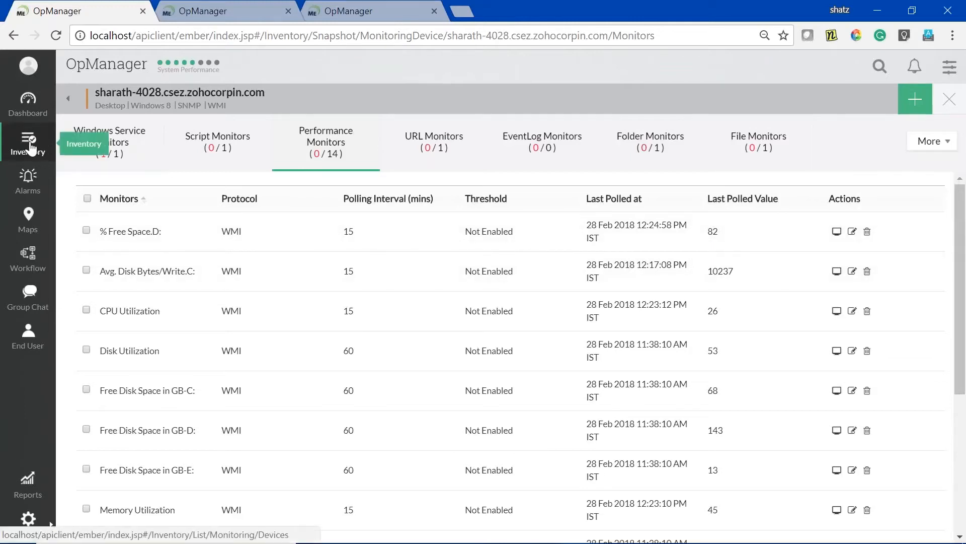
- Examine the device's summary page, including its custom dials for CPU, memory and disk utilization
{"action": "left_click", "coordinate": [68, 98]}
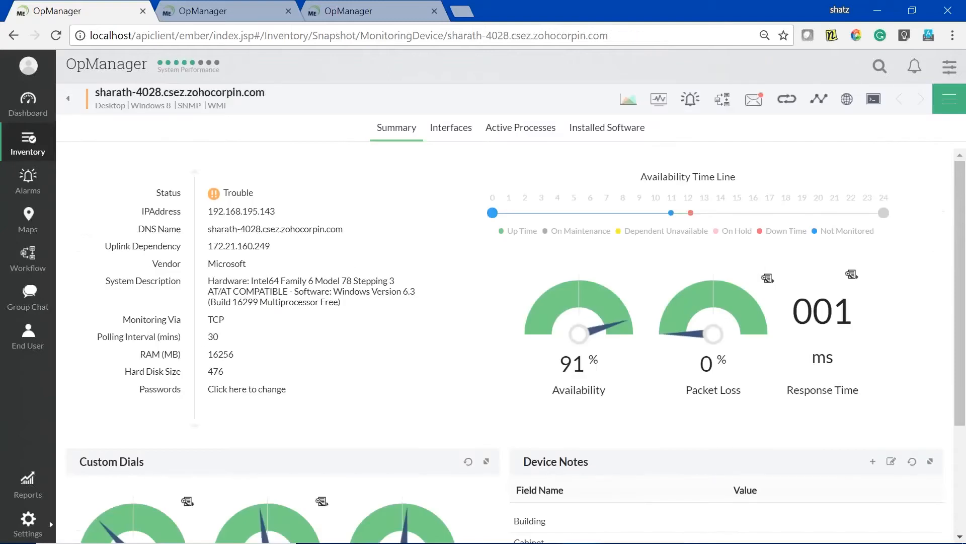
{"action": "scroll", "coordinate": [328, 241], "scroll_direction": "down", "scroll_amount": 3}
{"action": "scroll", "coordinate": [177, 322], "scroll_direction": "down", "scroll_amount": 1}
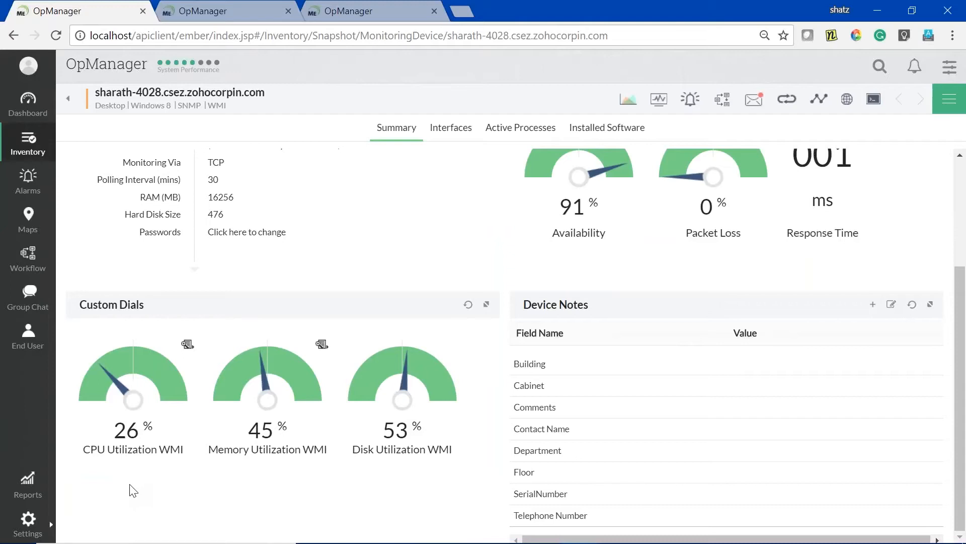
- Open the Windows 10 device template in the configuration settings and review its list of monitors
{"action": "left_click", "coordinate": [39, 523]}
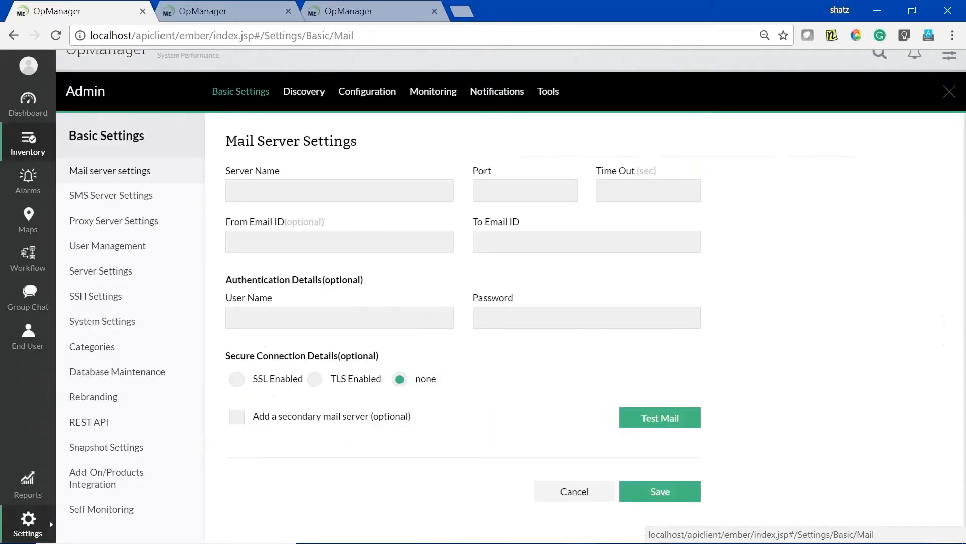
{"action": "left_click", "coordinate": [347, 73]}
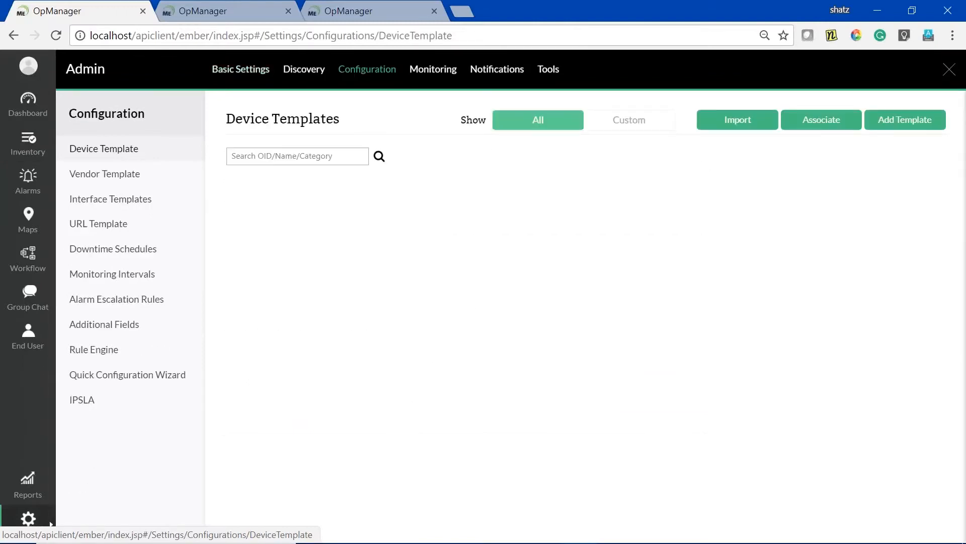
{"action": "left_click", "coordinate": [258, 335]}
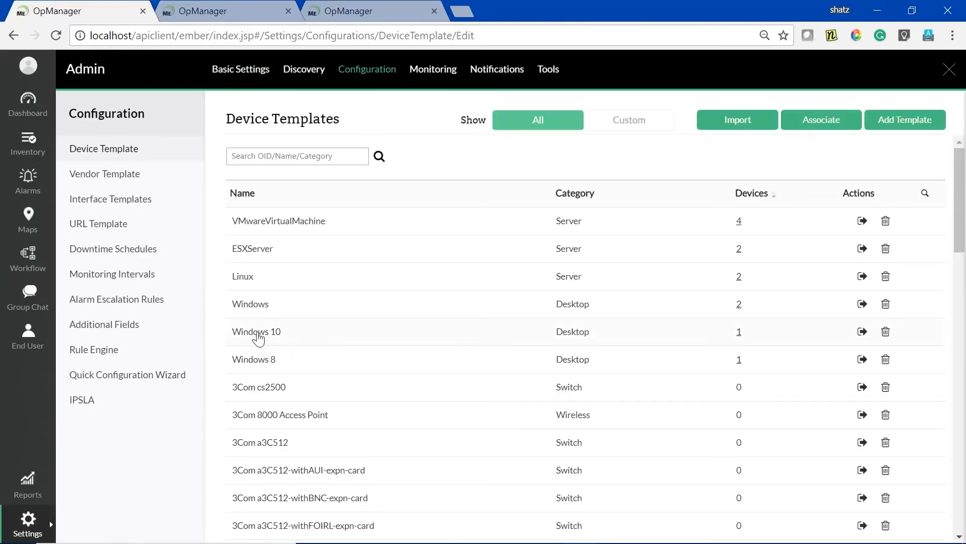
{"action": "scroll", "coordinate": [604, 329], "scroll_direction": "down", "scroll_amount": 3}
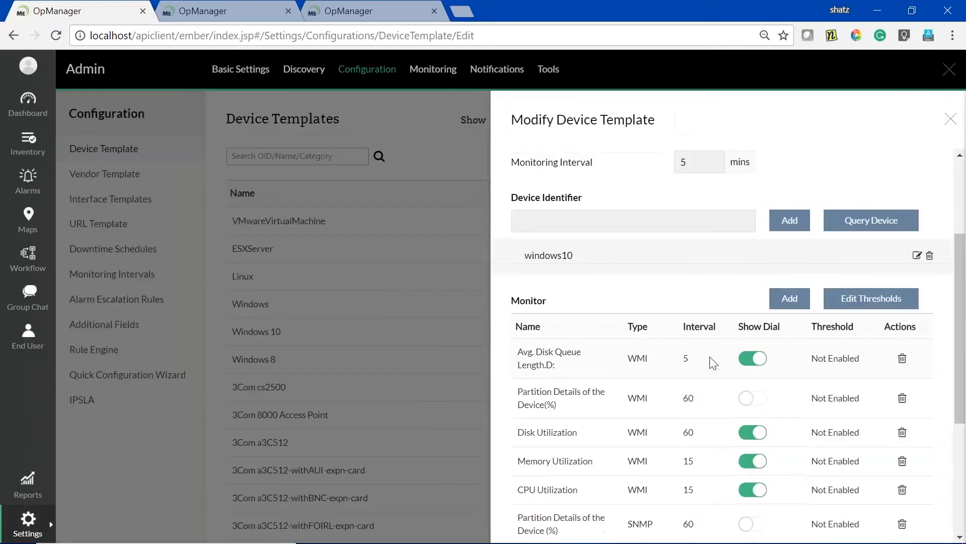
{"action": "scroll", "coordinate": [729, 363], "scroll_direction": "down", "scroll_amount": 2}
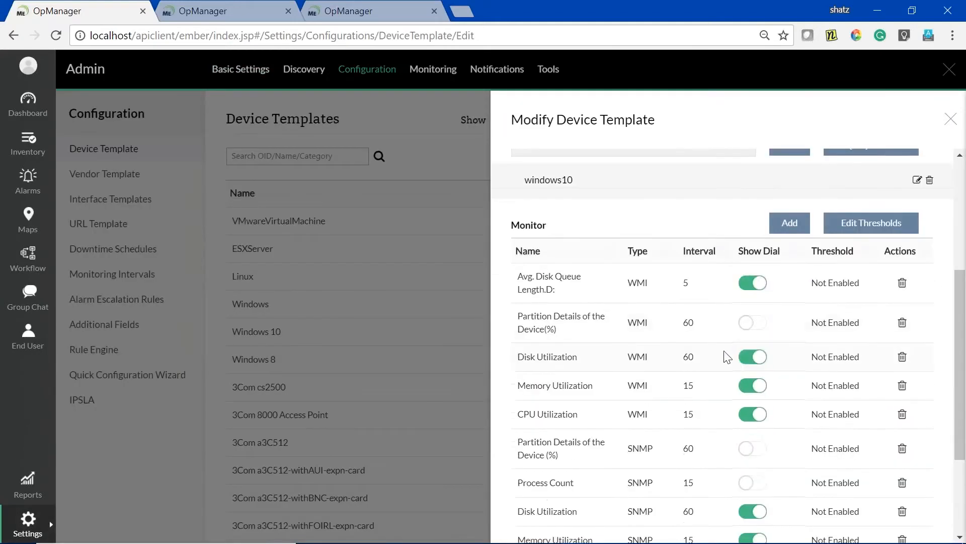
{"action": "left_click", "coordinate": [949, 513]}
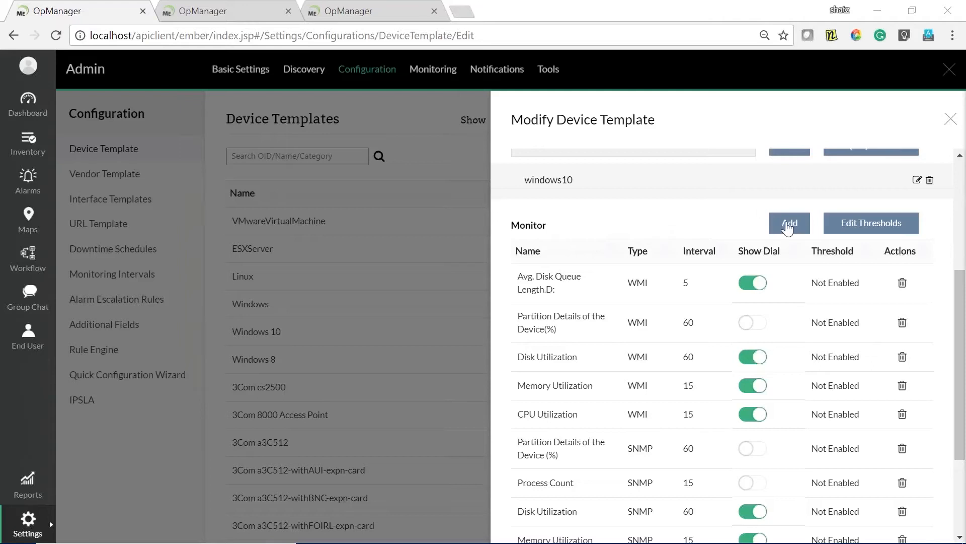
- Try to add a WMI monitor to the Windows 10 template using the device Opm-k12r2-vc, and cancel the form
{"action": "left_click", "coordinate": [787, 226]}
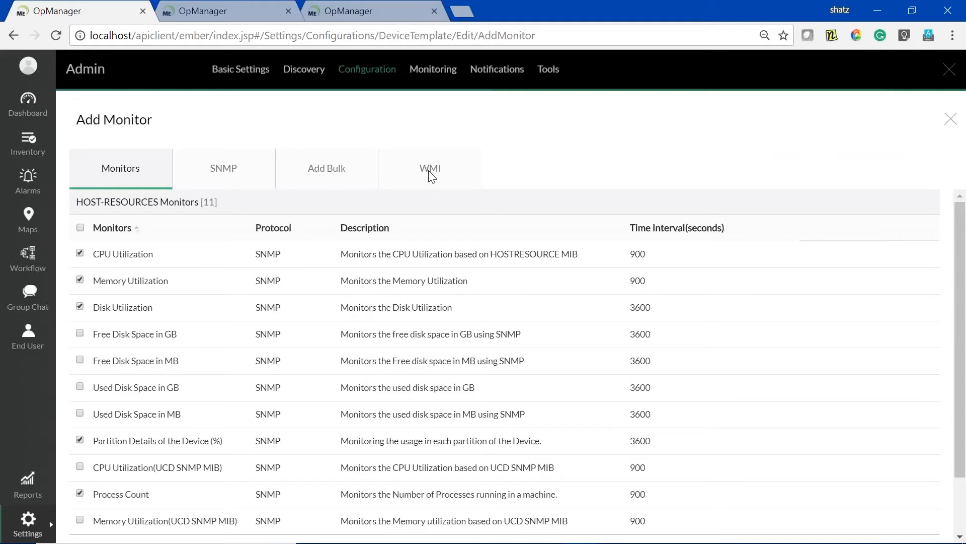
{"action": "left_click", "coordinate": [431, 174]}
{"action": "left_click", "coordinate": [206, 242]}
{"action": "left_click", "coordinate": [190, 283]}
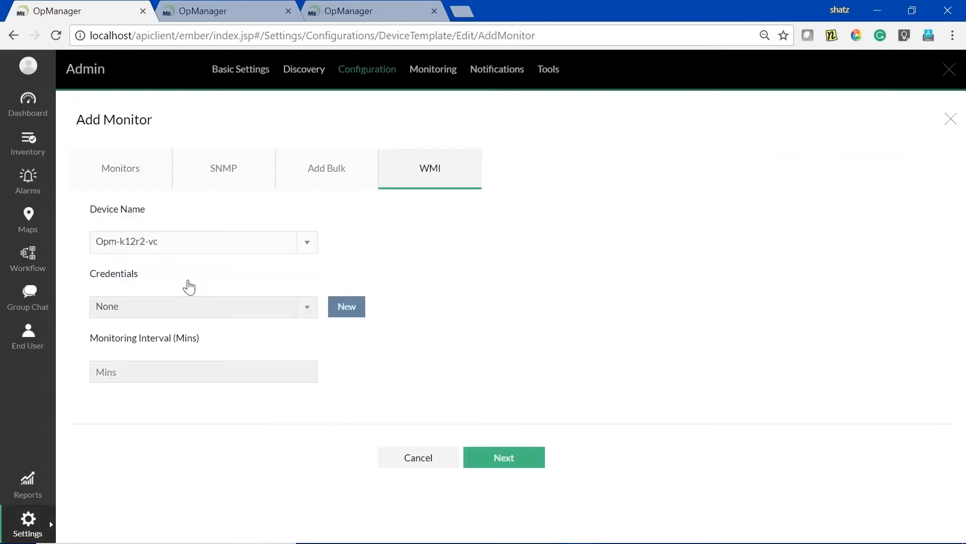
{"action": "left_click", "coordinate": [194, 306]}
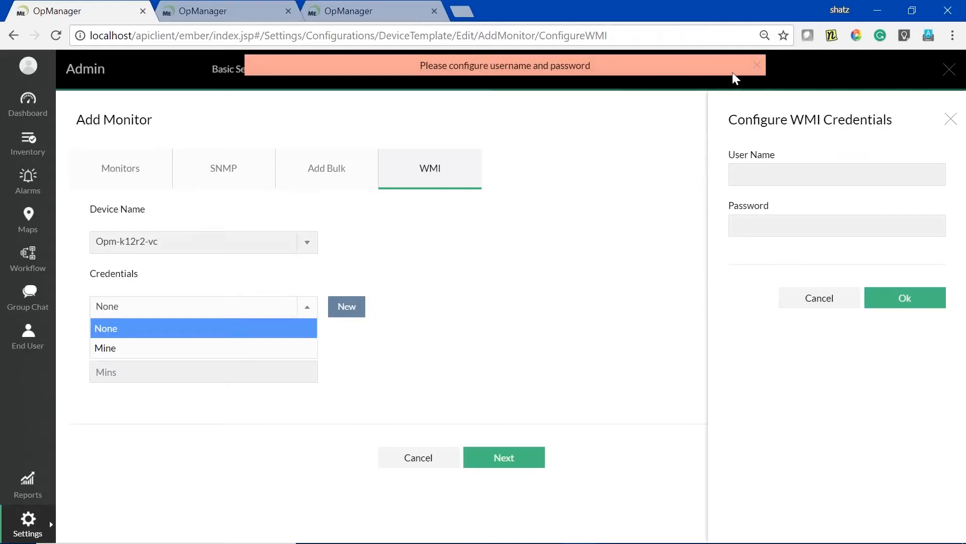
{"action": "left_click", "coordinate": [757, 66]}
{"action": "left_click", "coordinate": [227, 242]}
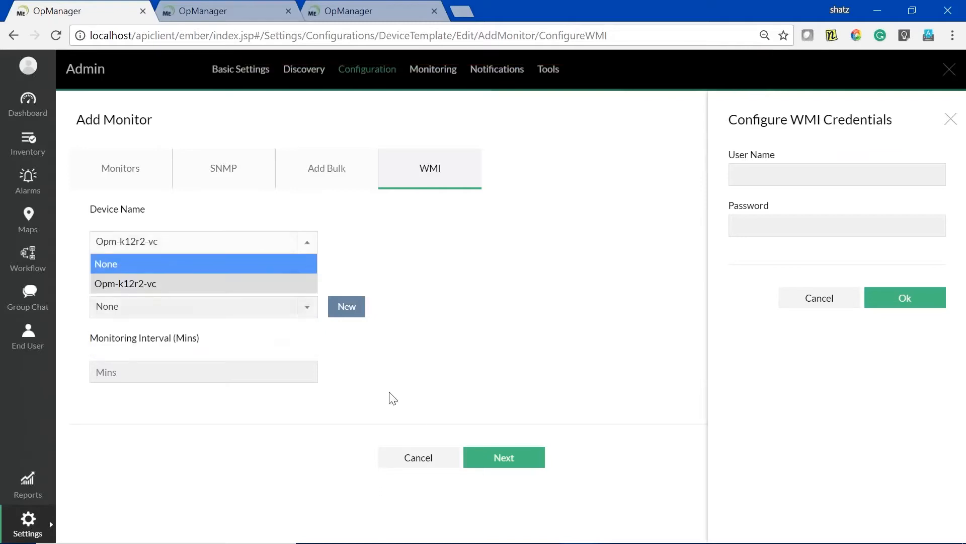
{"action": "left_click", "coordinate": [414, 457]}
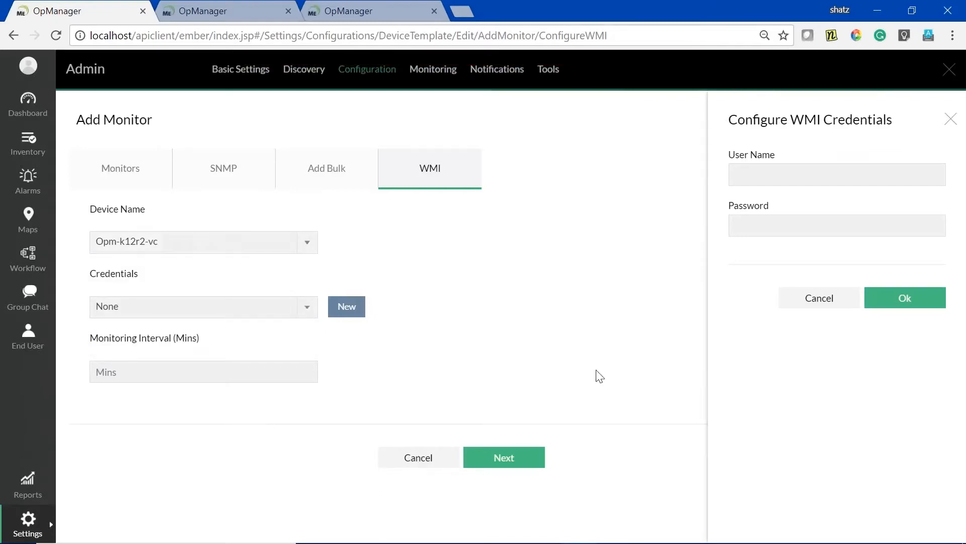
{"action": "left_click", "coordinate": [950, 123]}
{"action": "left_click", "coordinate": [402, 458]}
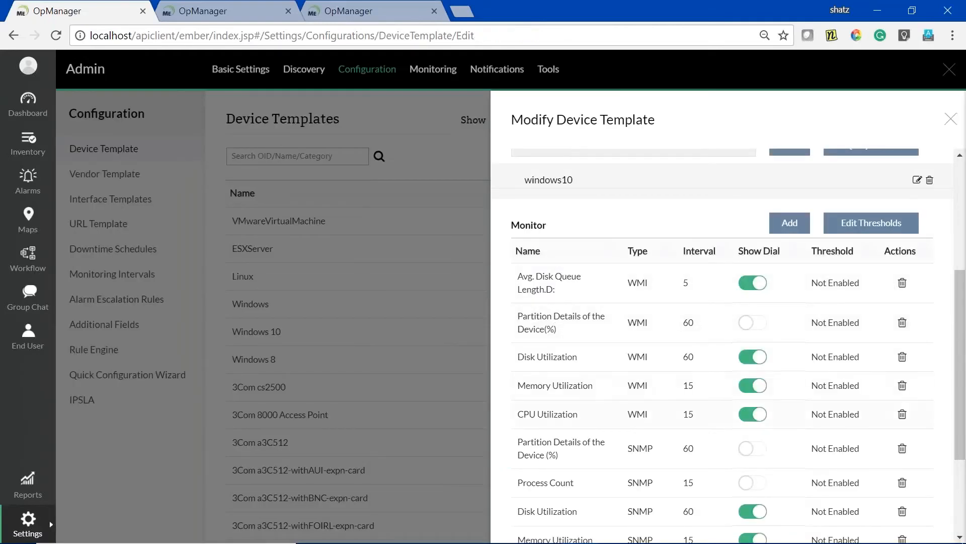
- Enable the dial for the WMI Partition Details of the Device(%) monitor in the Windows 10 template and save the template
{"action": "scroll", "coordinate": [561, 427], "scroll_direction": "down", "scroll_amount": 3}
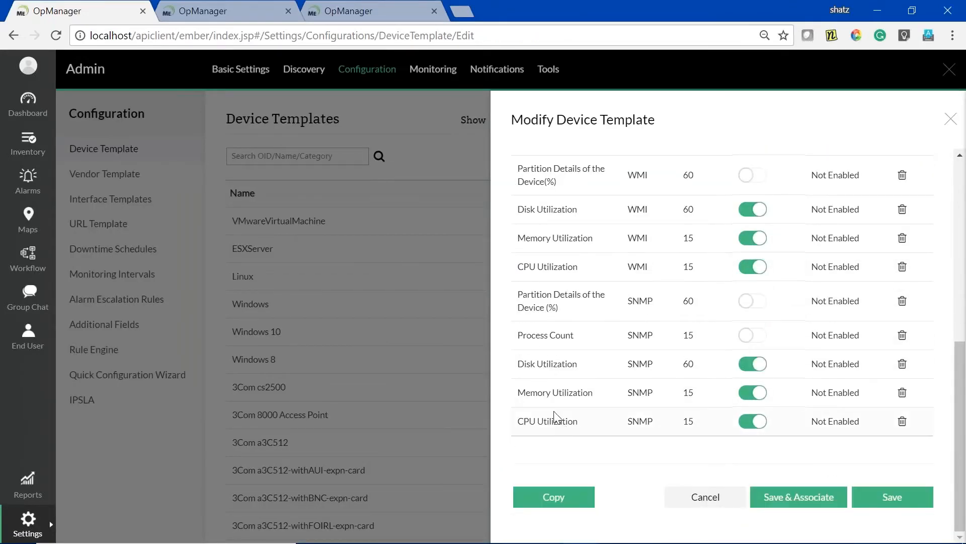
{"action": "scroll", "coordinate": [555, 417], "scroll_direction": "up", "scroll_amount": 3}
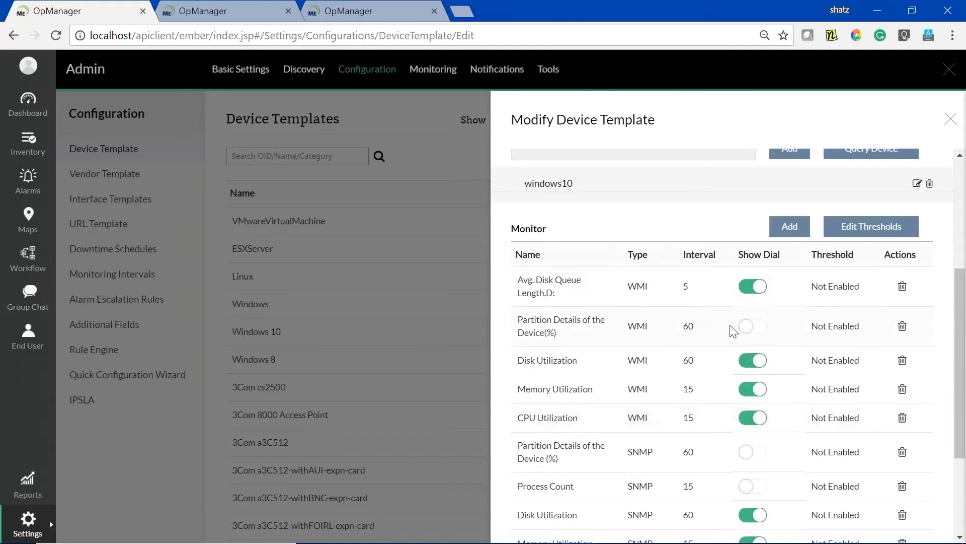
{"action": "left_click", "coordinate": [745, 332]}
{"action": "scroll", "coordinate": [745, 333], "scroll_direction": "down", "scroll_amount": 5}
{"action": "left_click", "coordinate": [885, 498]}
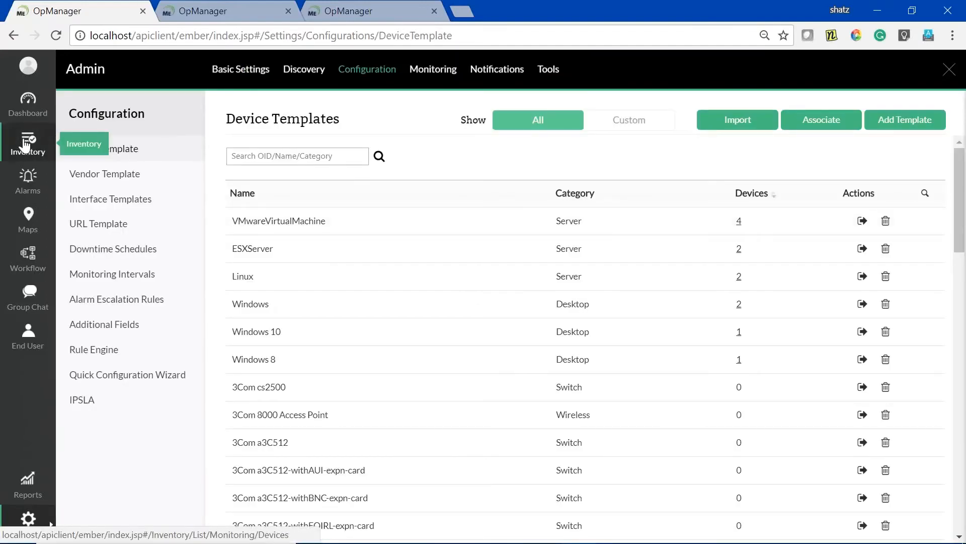
{"action": "key", "text": "alt+Tab"}
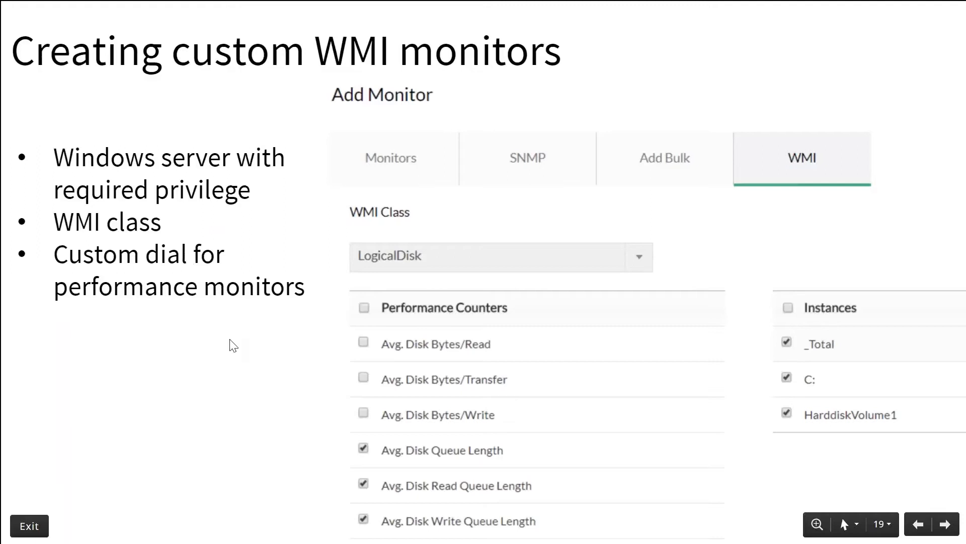
{"action": "key", "text": "Right"}
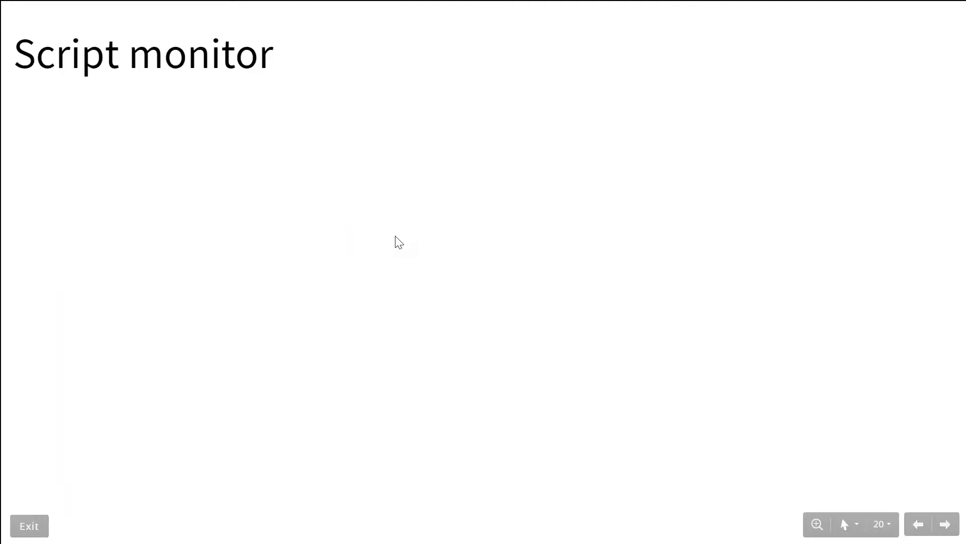
{"action": "key", "text": "Right"}
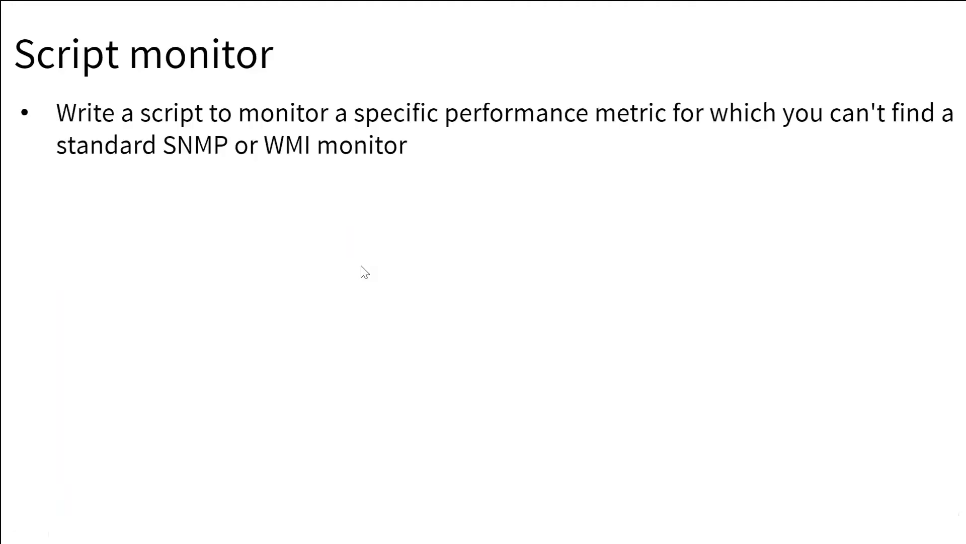
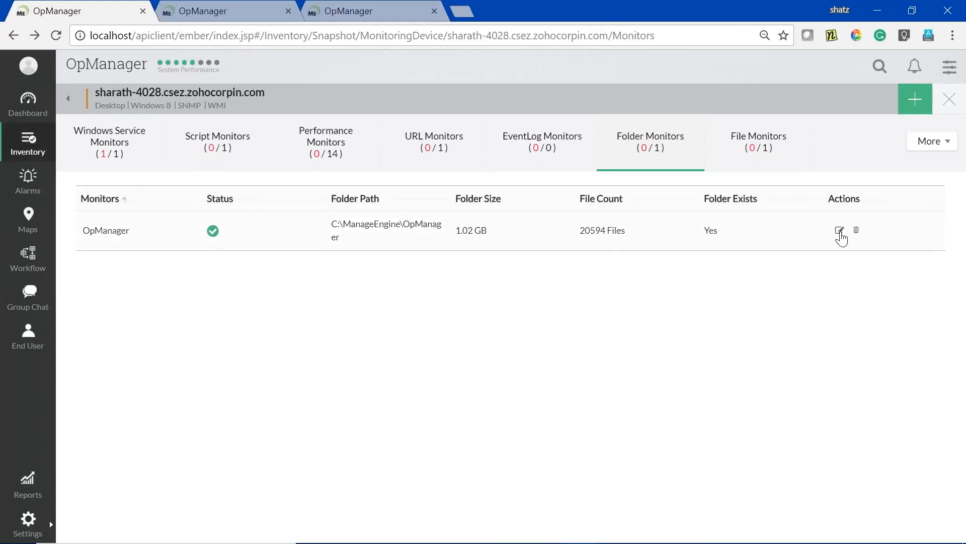
- Open the OpManager folder monitor for editing and review its polling interval and folder existence alert conditions, keeping Folder does not exist
{"action": "left_click", "coordinate": [840, 230]}
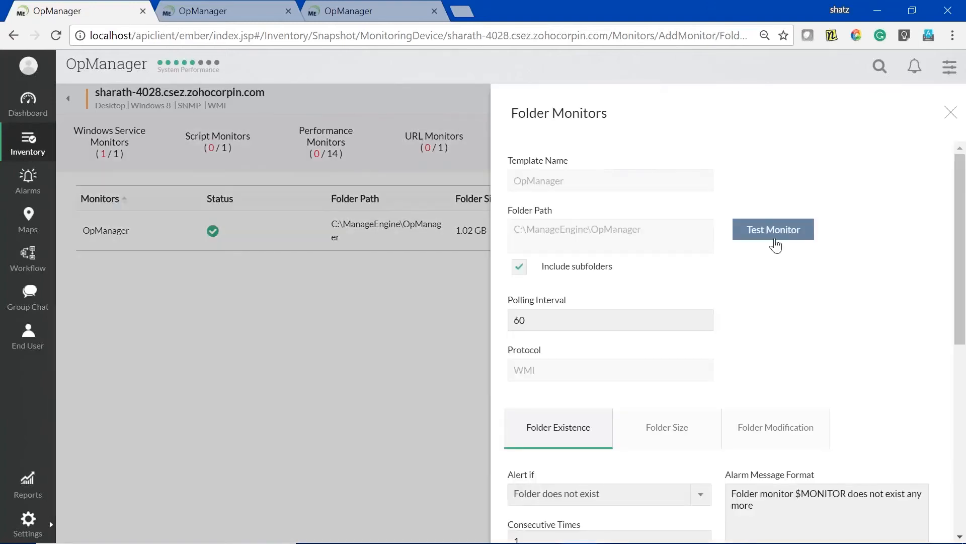
{"action": "scroll", "coordinate": [775, 245], "scroll_direction": "down", "scroll_amount": 2}
{"action": "left_click", "coordinate": [588, 245]}
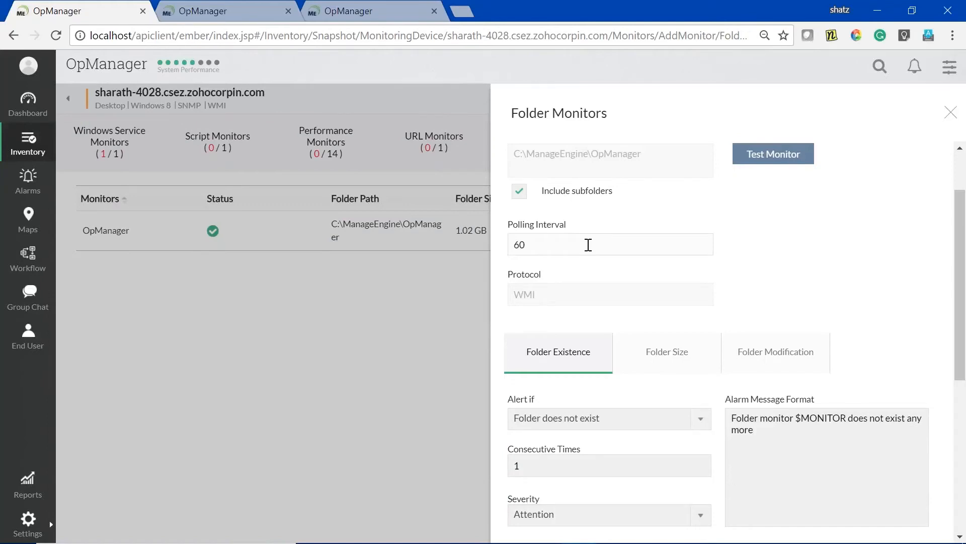
{"action": "scroll", "coordinate": [701, 248], "scroll_direction": "down", "scroll_amount": 3}
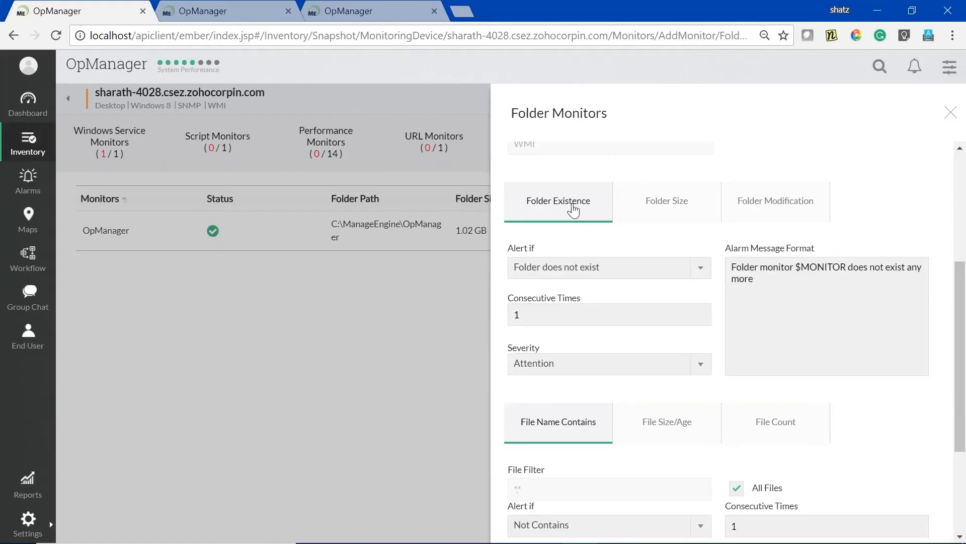
{"action": "left_click", "coordinate": [597, 280]}
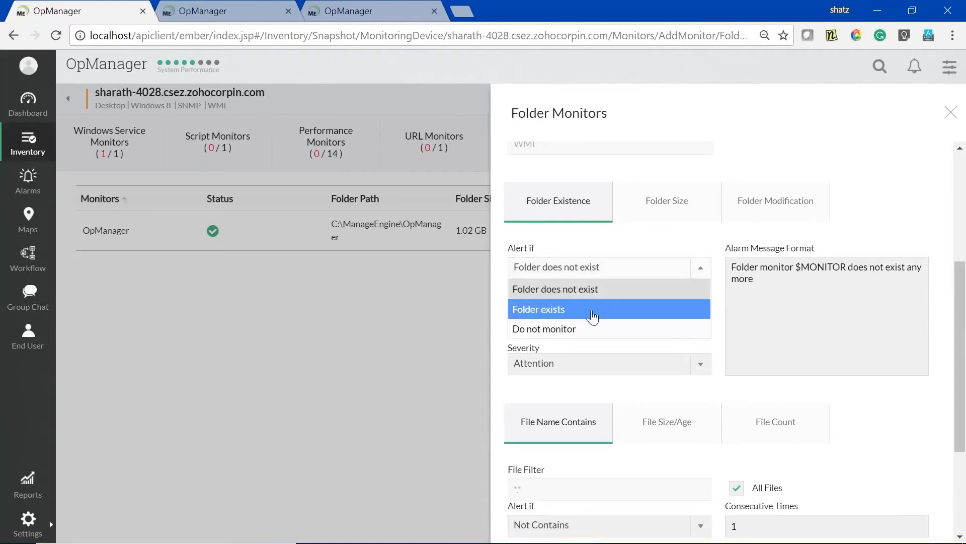
{"action": "left_click", "coordinate": [588, 291]}
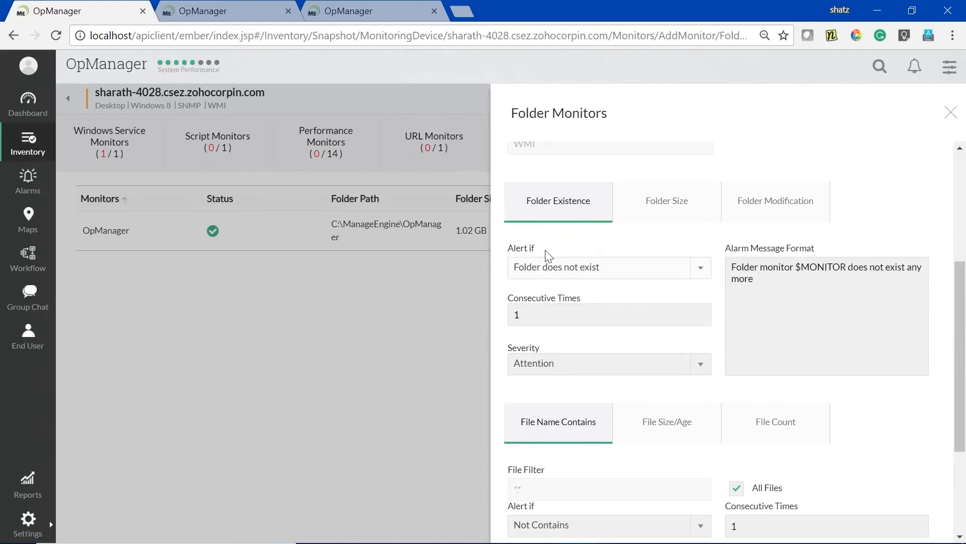
- Examine the folder size alert settings, including the threshold value field and its available units
{"action": "left_click", "coordinate": [680, 216]}
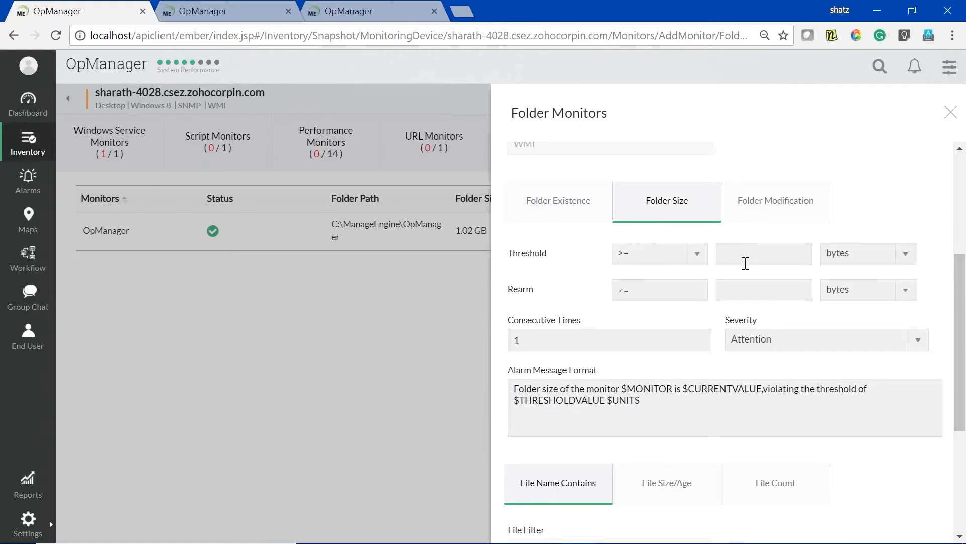
{"action": "left_click", "coordinate": [851, 253]}
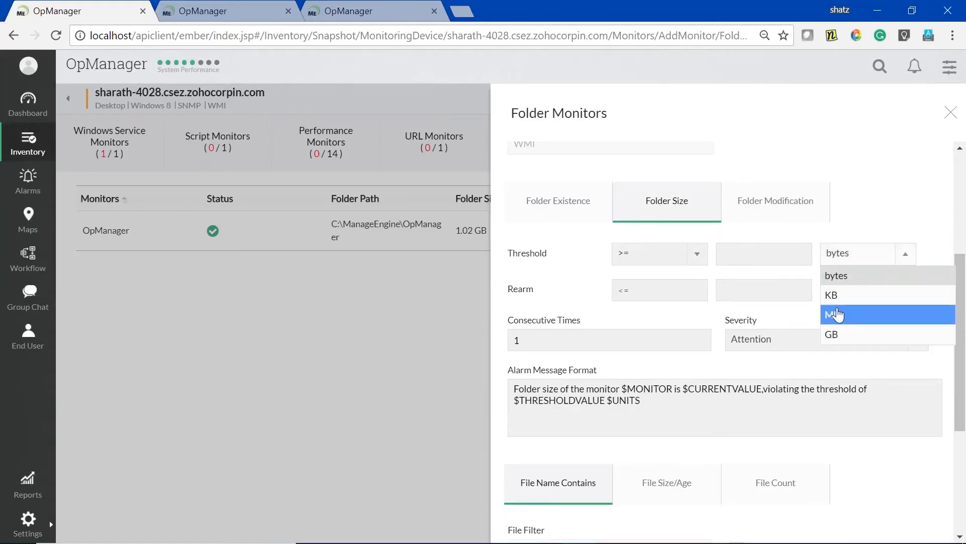
{"action": "left_click", "coordinate": [746, 260]}
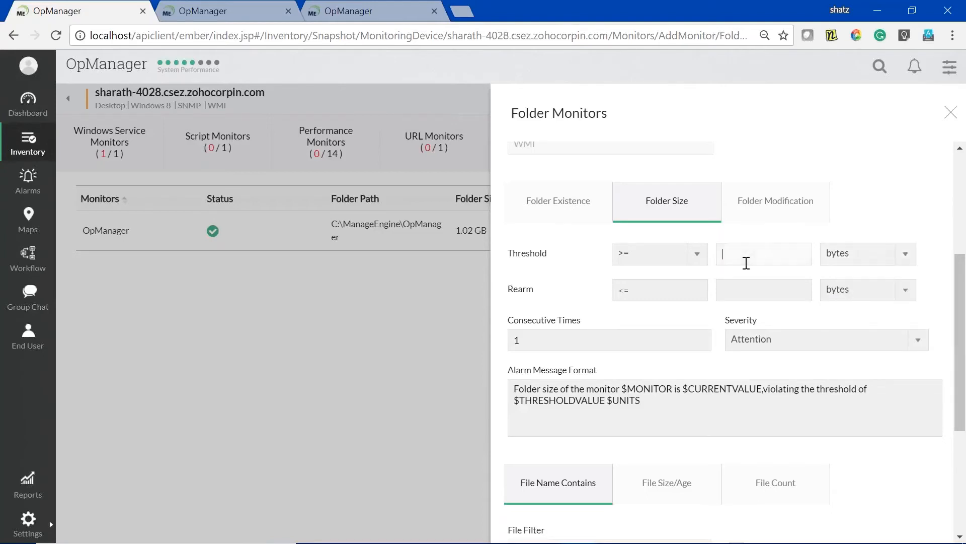
- Try enabling the alert for folder modification and turning off All Files for the file name filter
{"action": "left_click", "coordinate": [771, 216]}
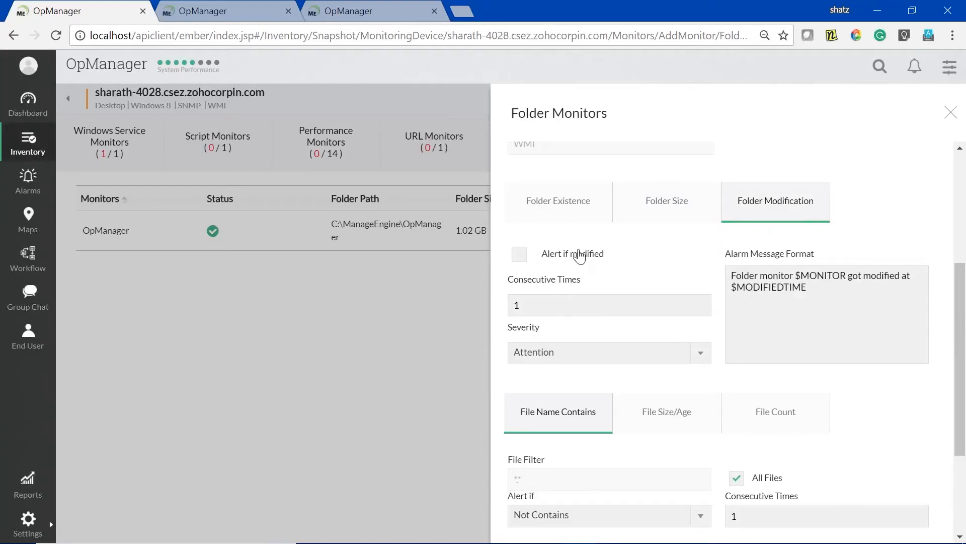
{"action": "left_click", "coordinate": [519, 255]}
{"action": "scroll", "coordinate": [754, 329], "scroll_direction": "down", "scroll_amount": 3}
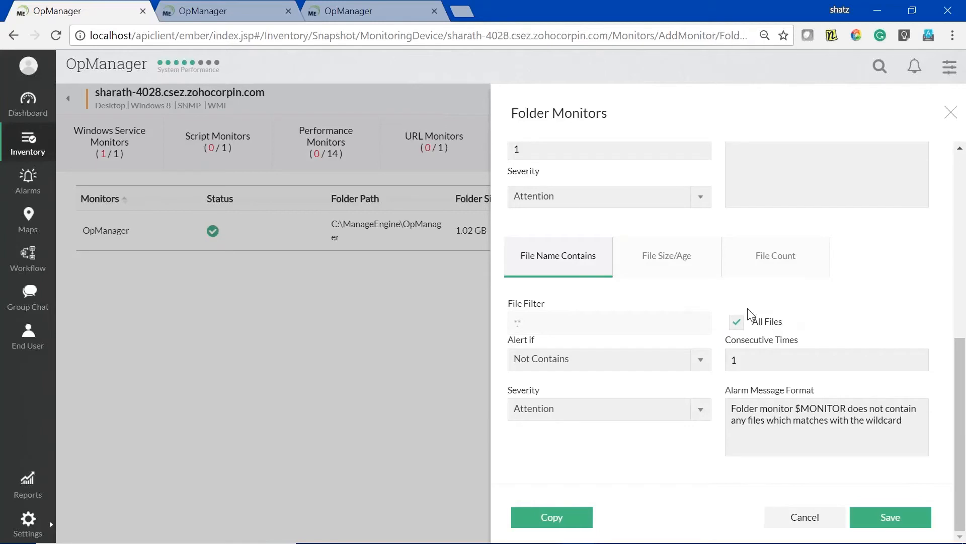
{"action": "left_click", "coordinate": [736, 325]}
- Examine the file size alert settings of the folder monitor, including the file filter and the threshold's unit choices
{"action": "left_click", "coordinate": [658, 271]}
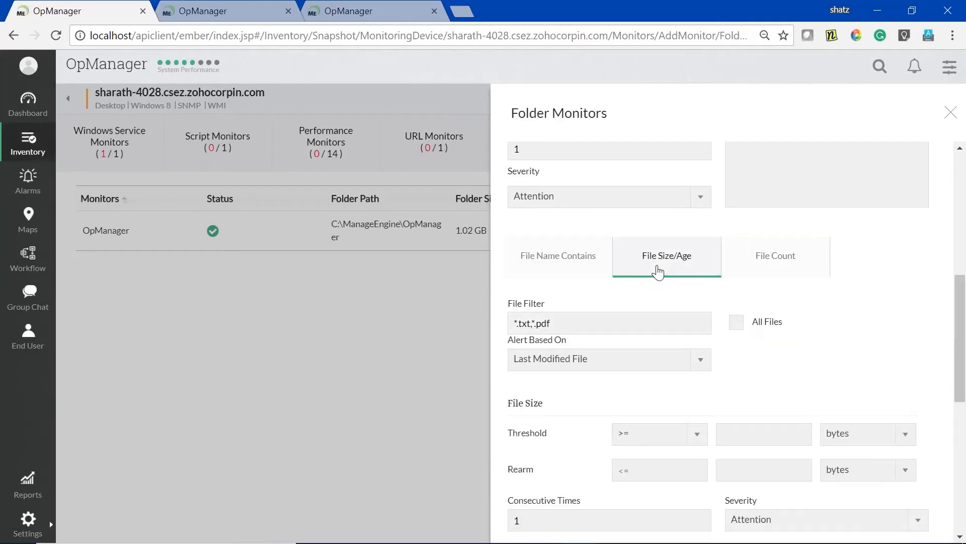
{"action": "scroll", "coordinate": [755, 371], "scroll_direction": "down", "scroll_amount": 2}
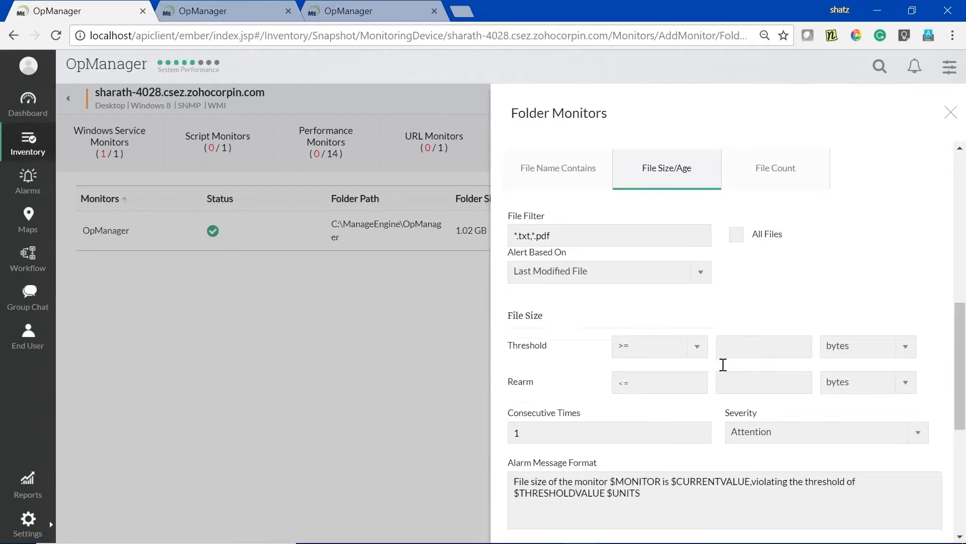
{"action": "scroll", "coordinate": [723, 364], "scroll_direction": "down", "scroll_amount": 1}
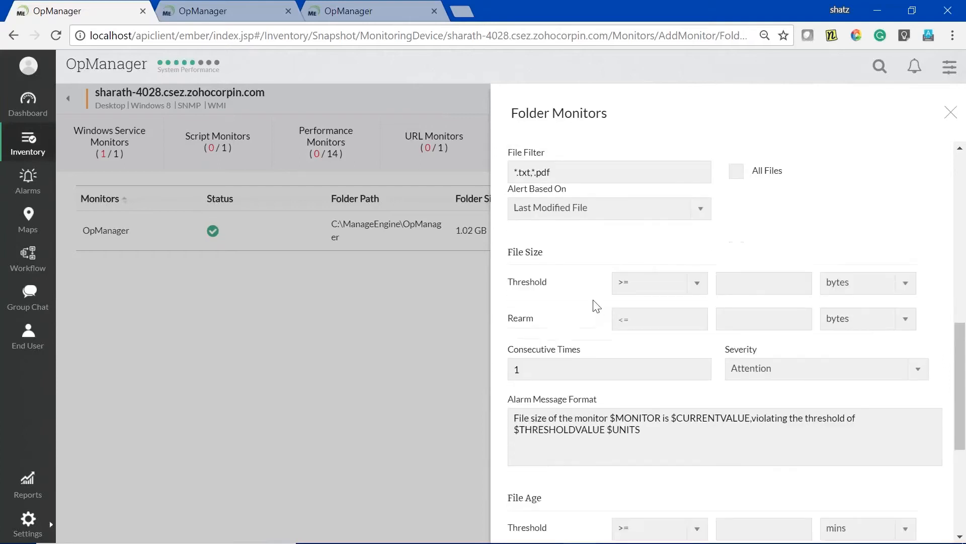
{"action": "left_click", "coordinate": [874, 284]}
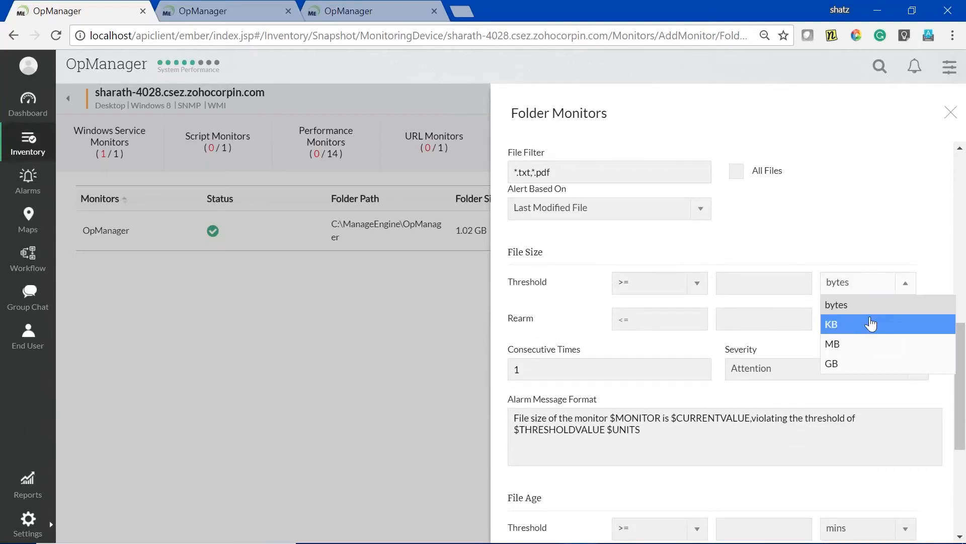
{"action": "scroll", "coordinate": [799, 372], "scroll_direction": "down", "scroll_amount": 3}
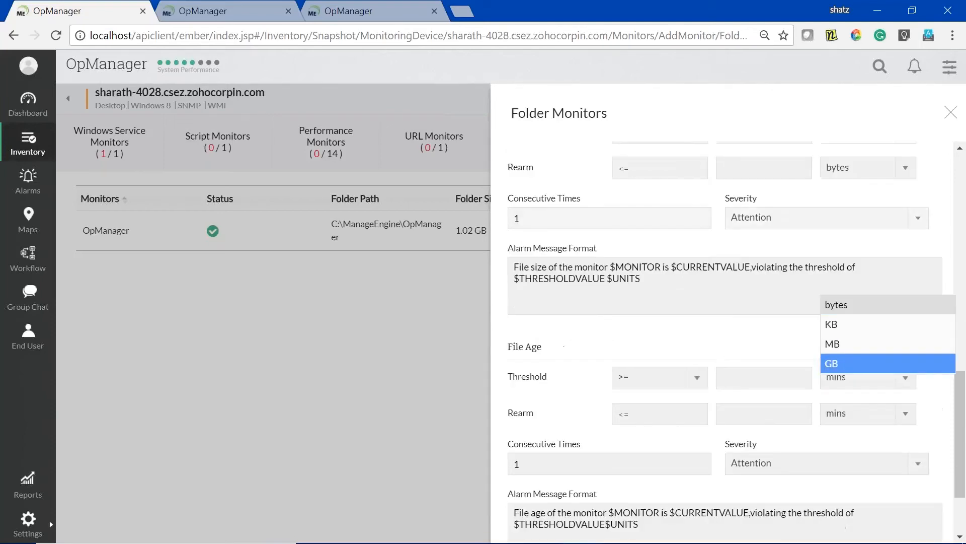
{"action": "left_click", "coordinate": [809, 325]}
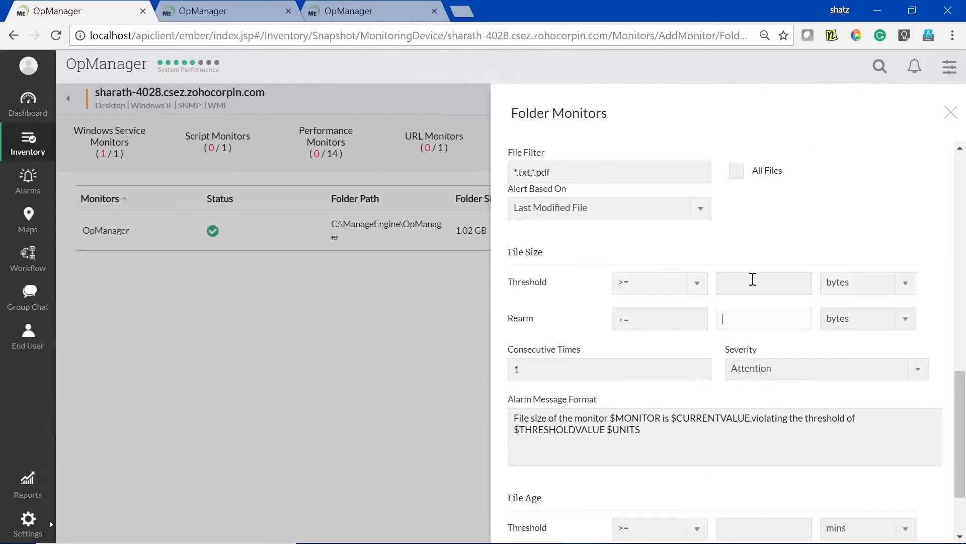
{"action": "left_click", "coordinate": [835, 282]}
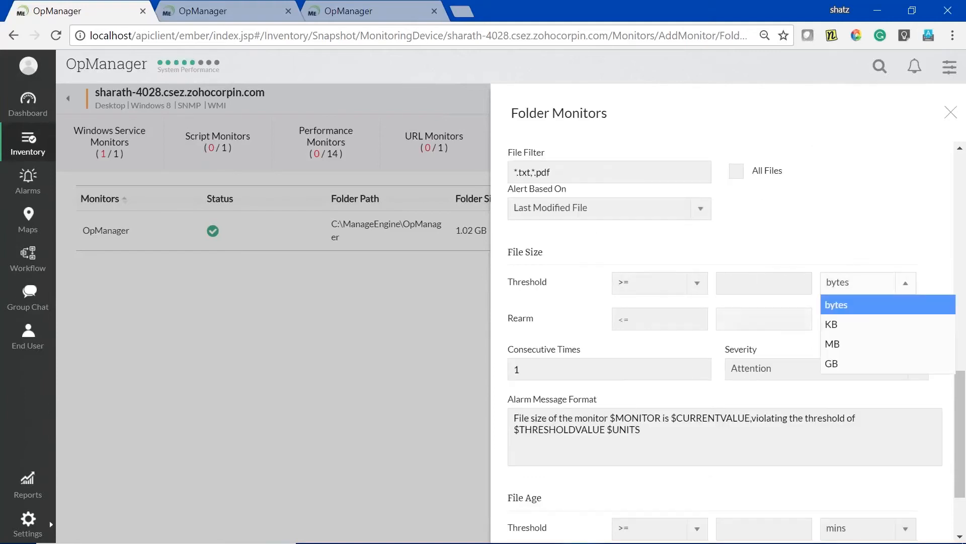
{"action": "left_click", "coordinate": [771, 277]}
- Try the days unit for the file age threshold, and switch it to hours
{"action": "scroll", "coordinate": [760, 284], "scroll_direction": "down", "scroll_amount": 5}
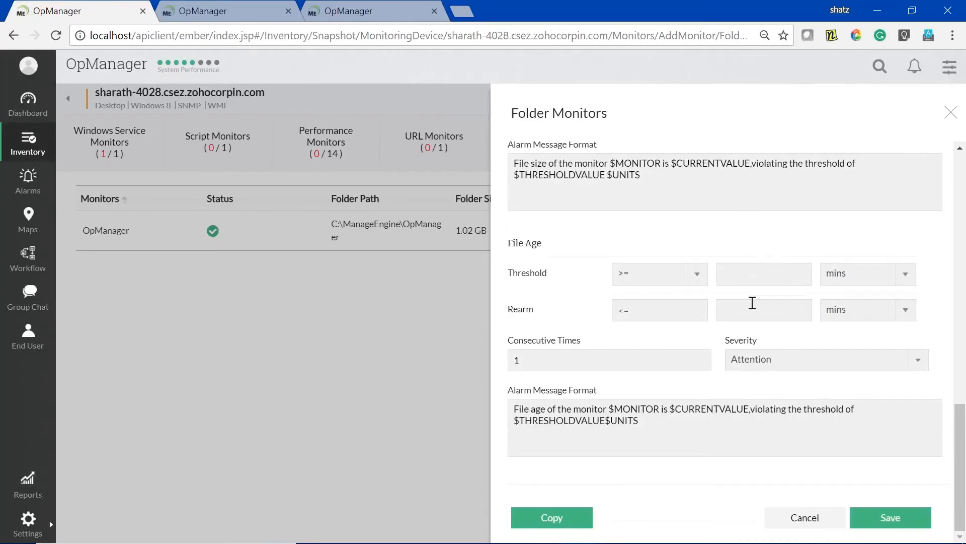
{"action": "left_click", "coordinate": [850, 273]}
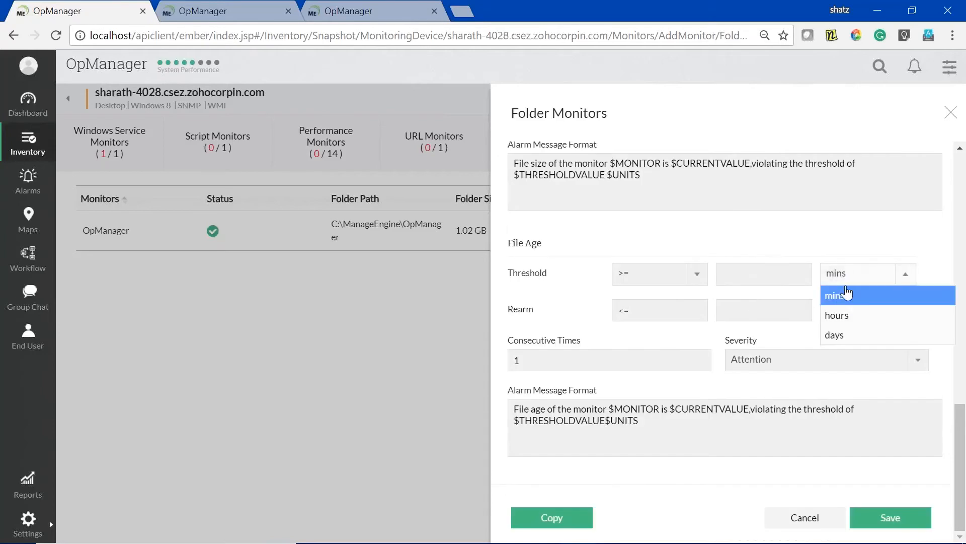
{"action": "left_click", "coordinate": [855, 335]}
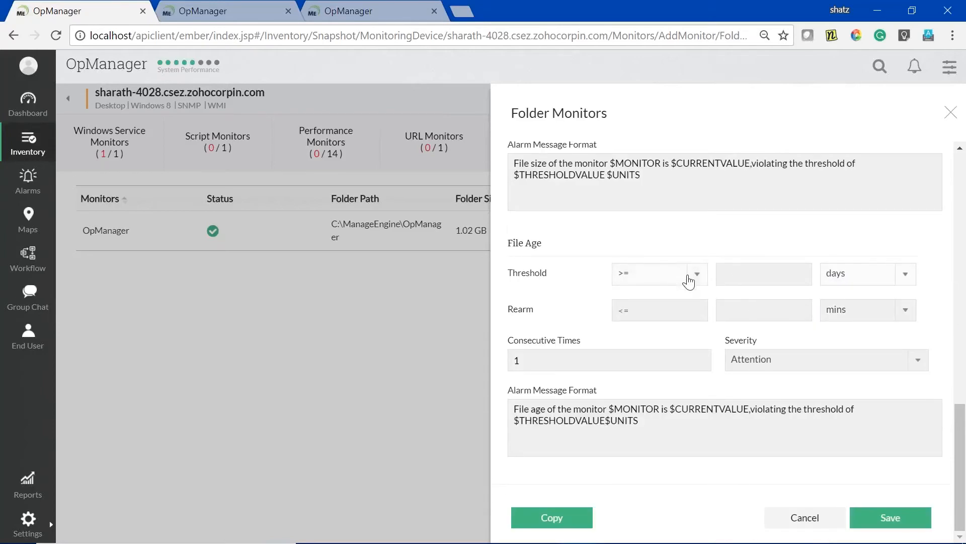
{"action": "left_click", "coordinate": [836, 278]}
{"action": "left_click", "coordinate": [836, 315]}
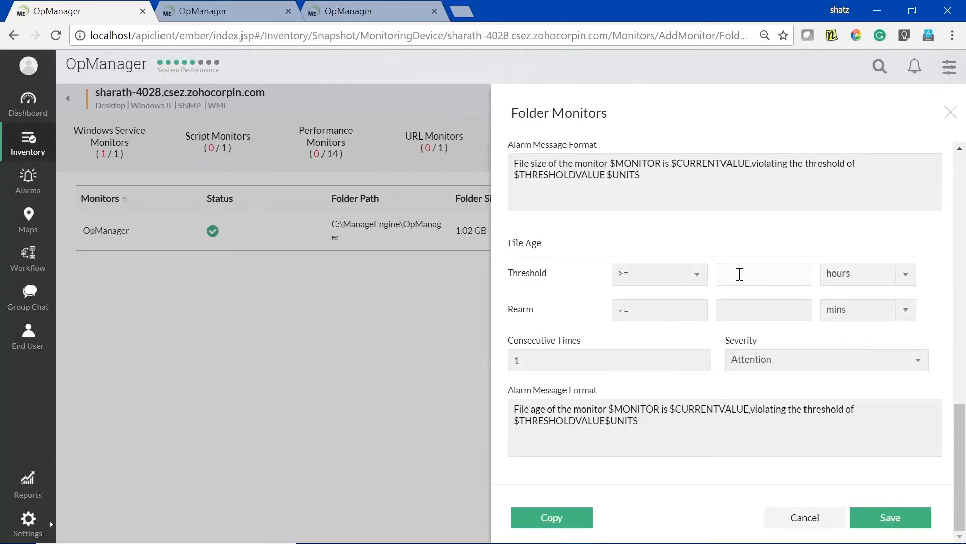
- Review the file count alert settings and close the folder monitor form without saving
{"action": "scroll", "coordinate": [787, 281], "scroll_direction": "up", "scroll_amount": 10}
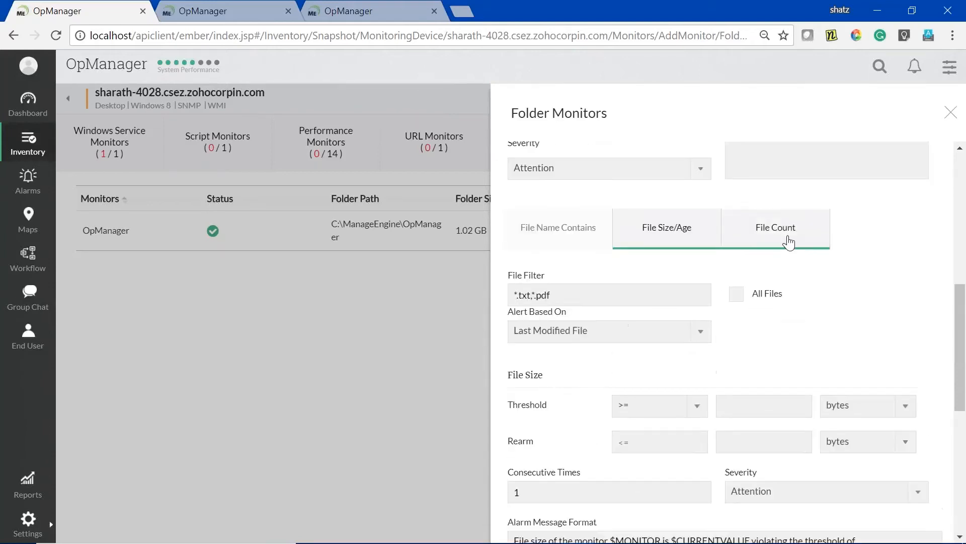
{"action": "left_click", "coordinate": [776, 232]}
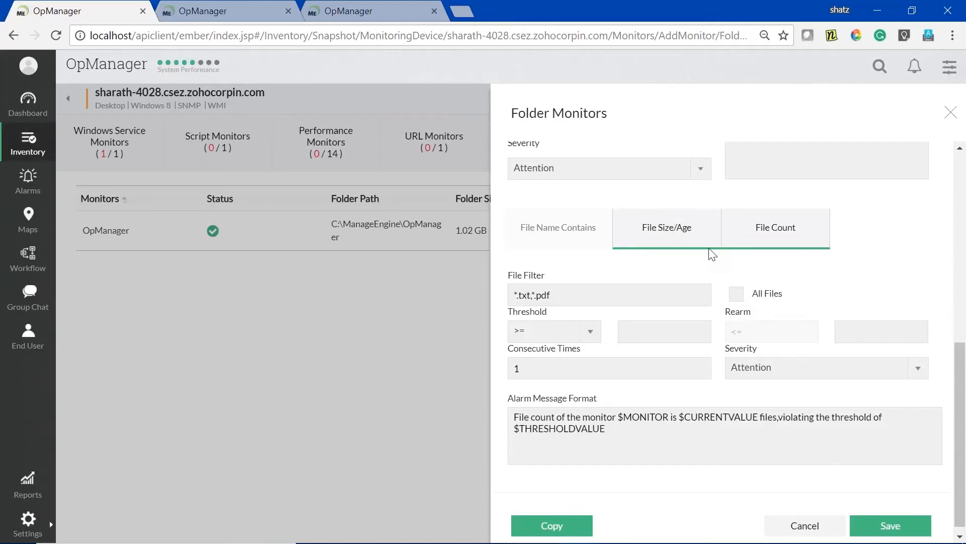
{"action": "left_click", "coordinate": [950, 116]}
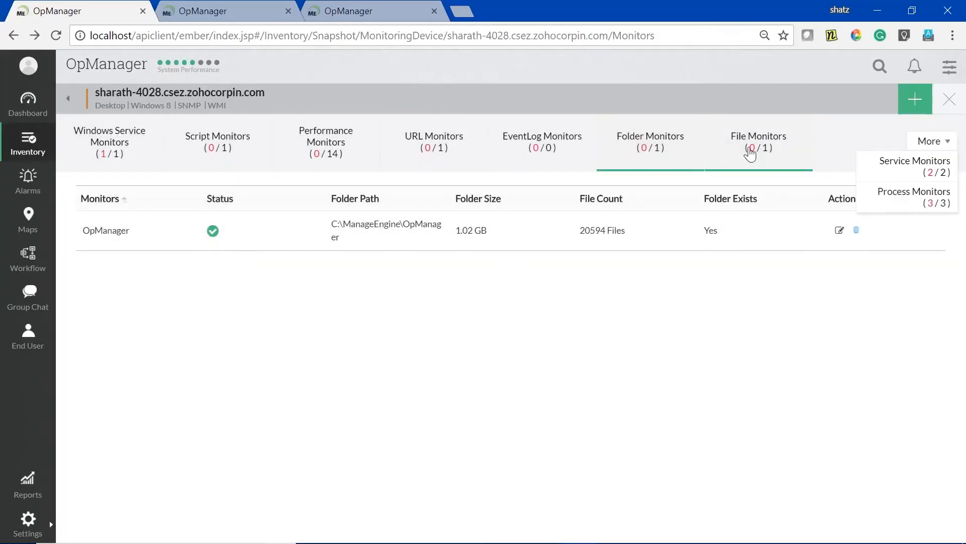
- Open the OpManager wrapper file monitor for editing and review its polling interval and file contains alert settings
{"action": "left_click", "coordinate": [750, 154]}
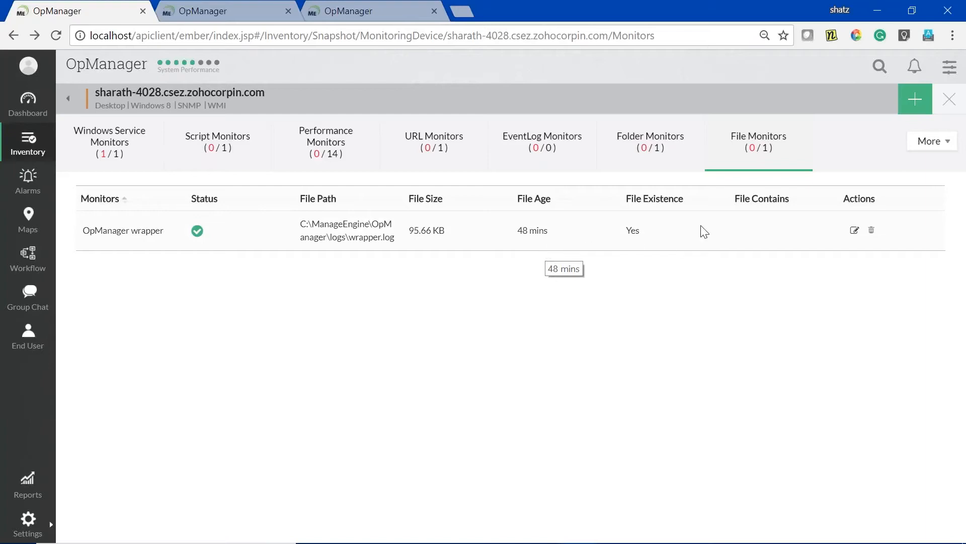
{"action": "left_click", "coordinate": [852, 232]}
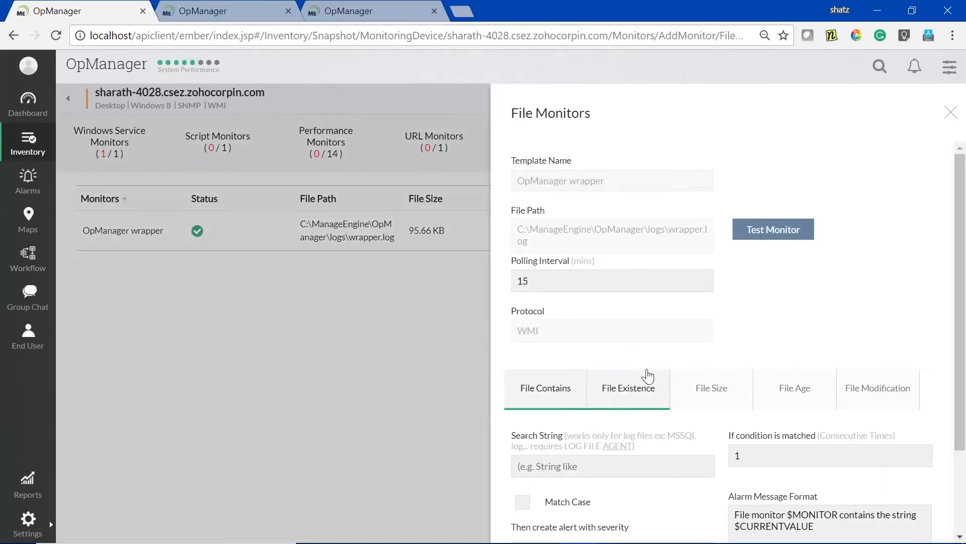
{"action": "scroll", "coordinate": [714, 349], "scroll_direction": "down", "scroll_amount": 1}
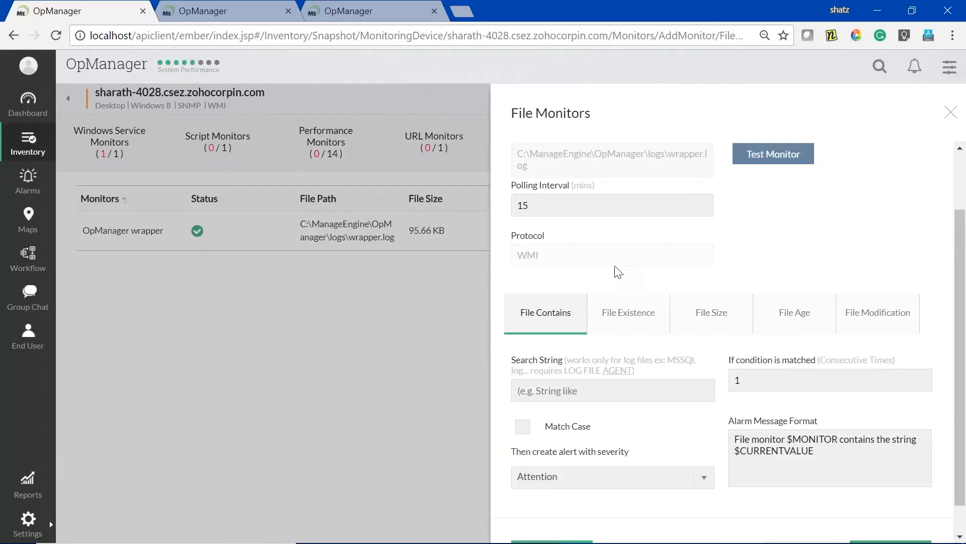
{"action": "scroll", "coordinate": [589, 312], "scroll_direction": "down", "scroll_amount": 1}
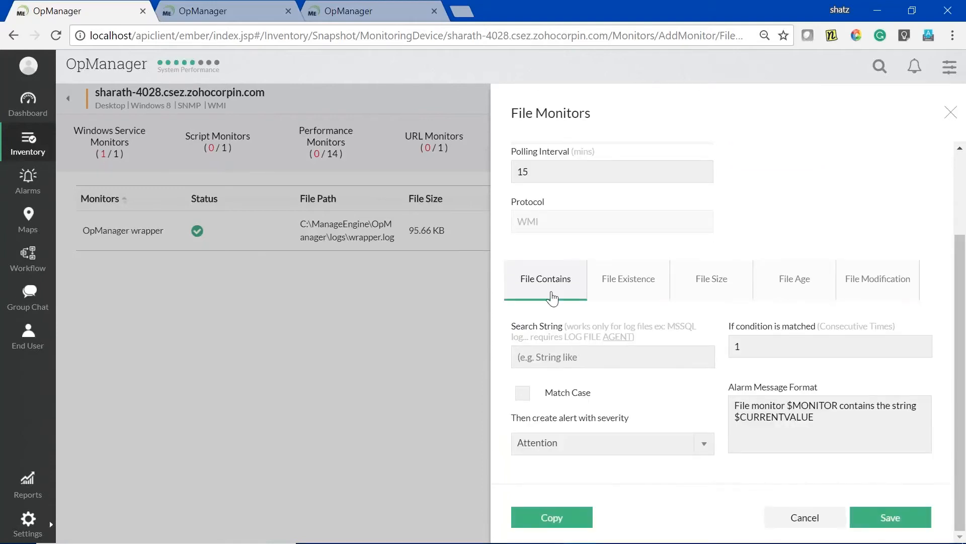
- Try Licenseexpired as the search string of the file contains alert, and open the page for log file agents
{"action": "left_click", "coordinate": [559, 359]}
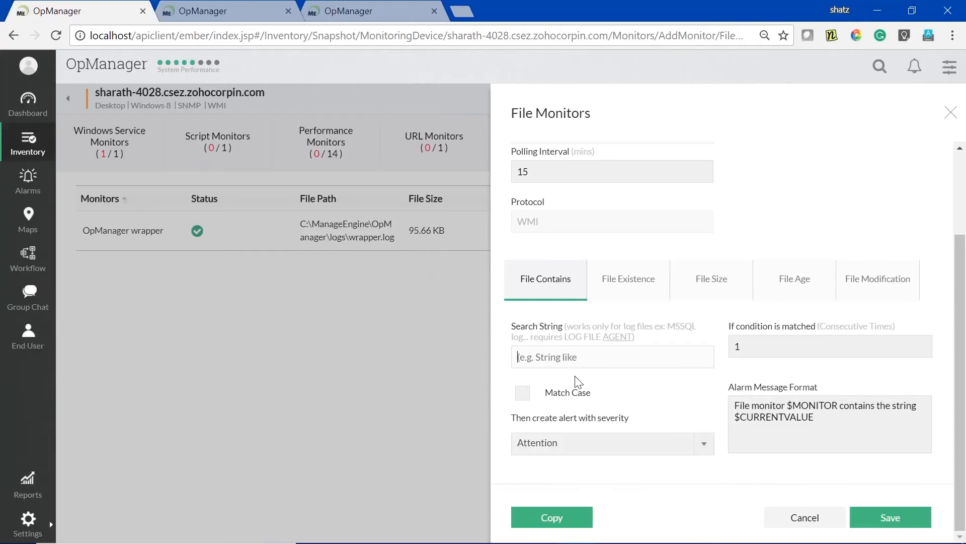
{"action": "type", "text": "Licenseexpired"}
{"action": "left_click_drag", "start_coordinate": [581, 357], "coordinate": [513, 353]}
{"action": "left_click", "coordinate": [597, 356]}
{"action": "left_click", "coordinate": [620, 345]}
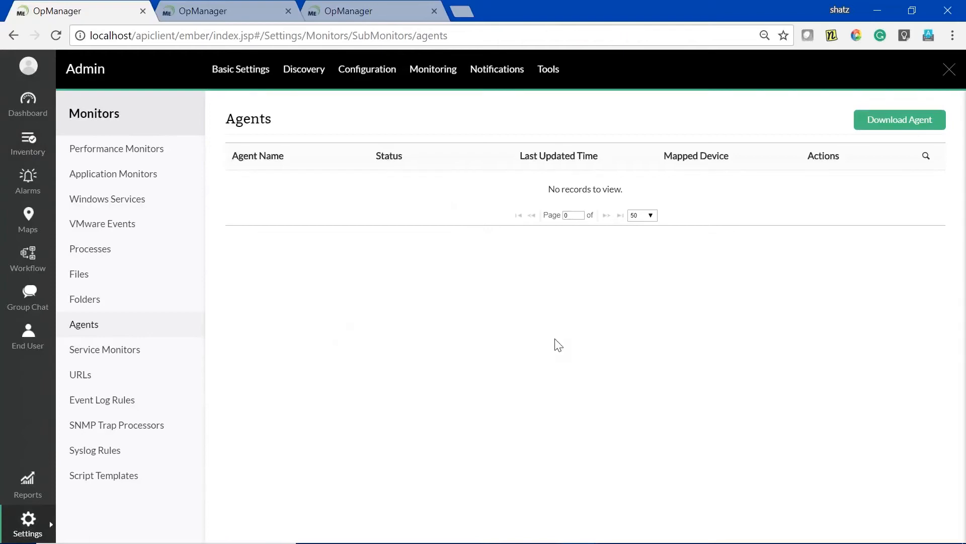
{"action": "key", "text": "alt+Tab"}
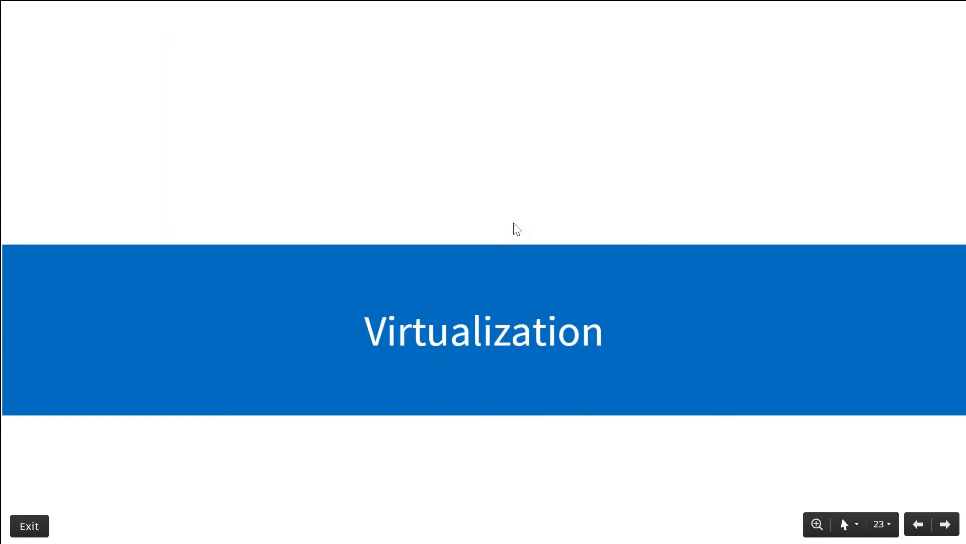
{"action": "key", "text": "Right"}
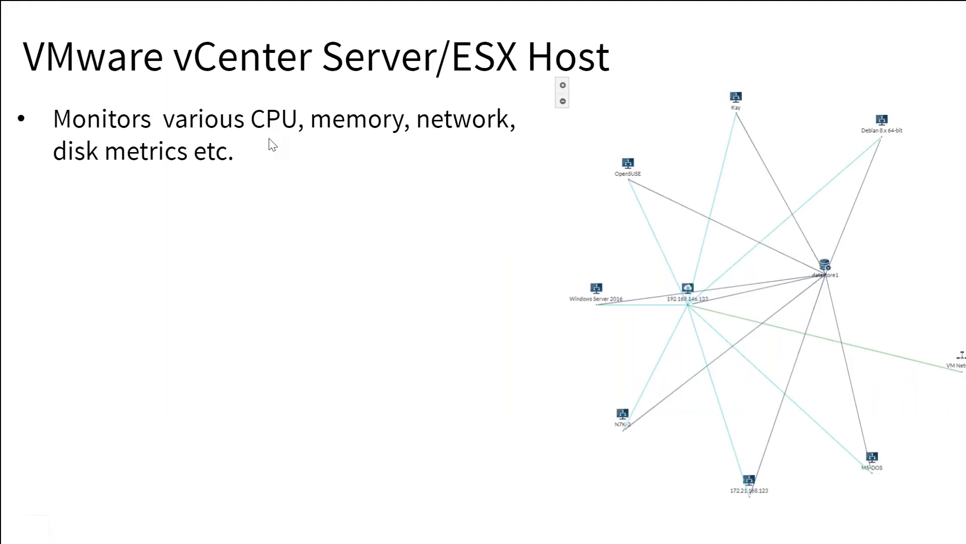
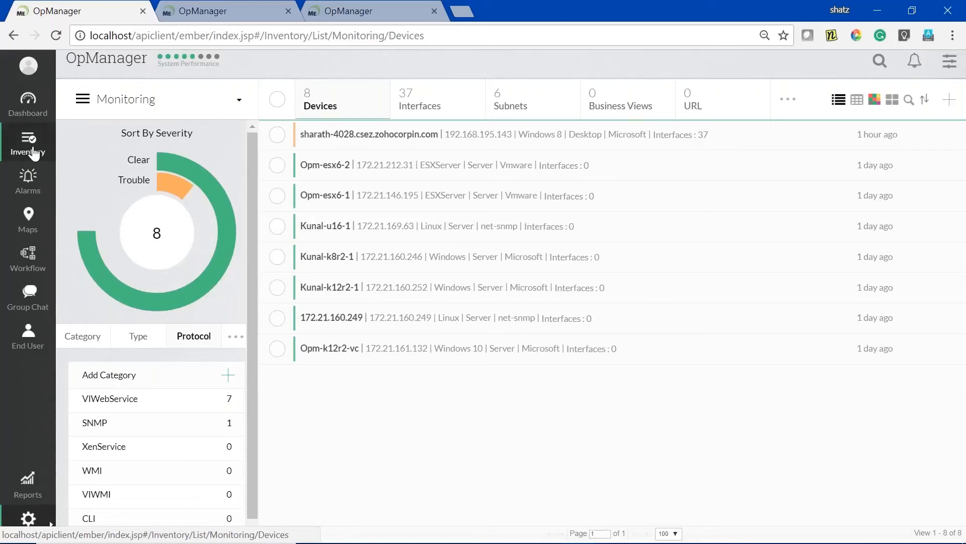
- Open the VMware map of the Opm-k12r2-vc vCenter from the maps overview
{"action": "left_click", "coordinate": [32, 221]}
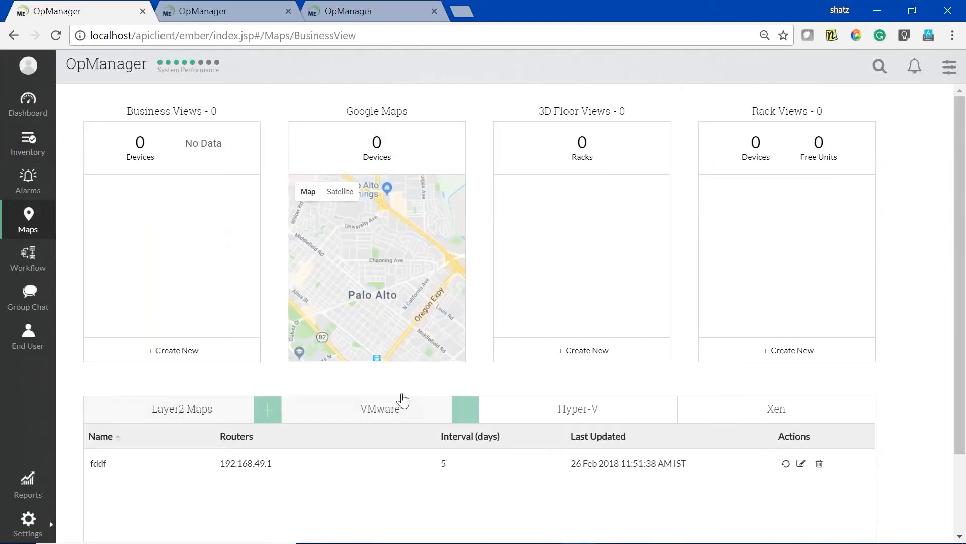
{"action": "left_click", "coordinate": [402, 400]}
{"action": "scroll", "coordinate": [402, 400], "scroll_direction": "down", "scroll_amount": 2}
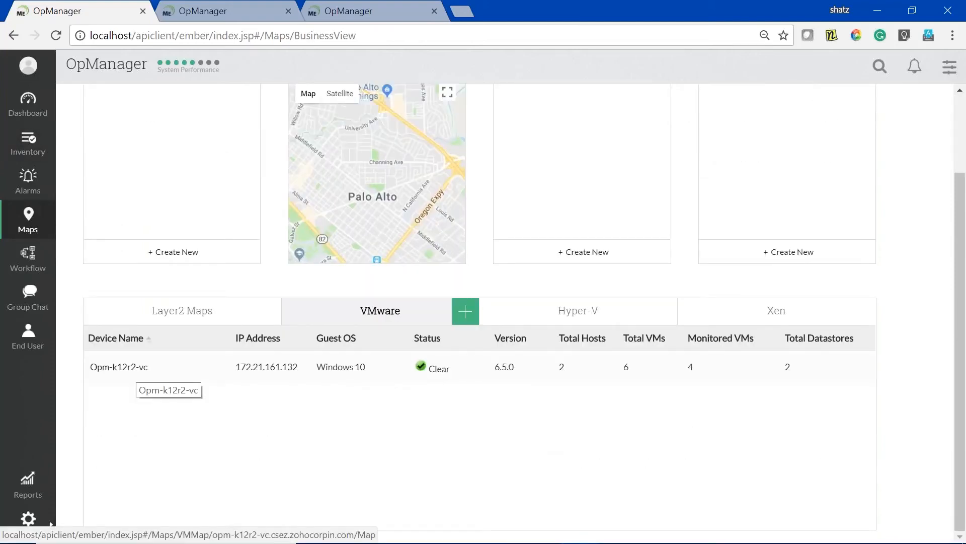
{"action": "left_click", "coordinate": [126, 368]}
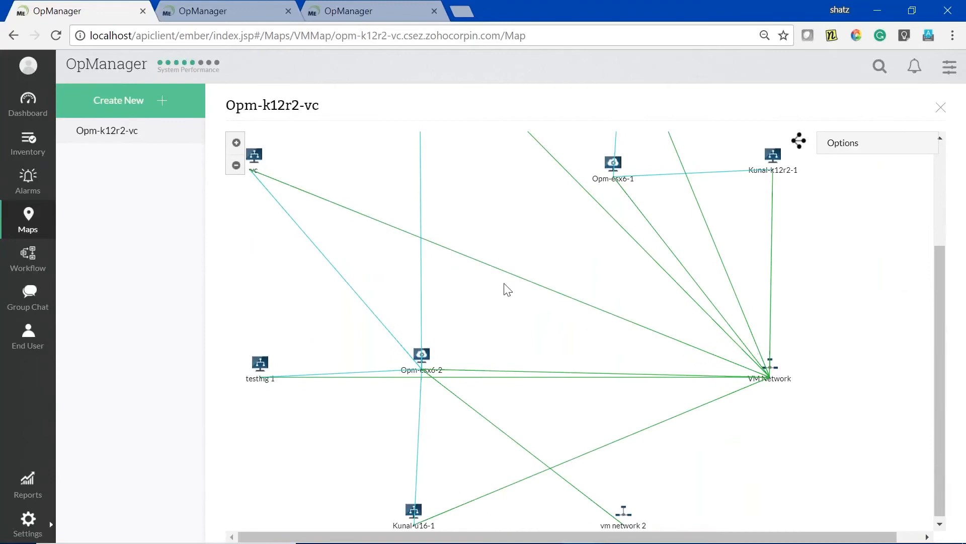
- Remove the Host to Network and VM to Network relationships from the vCenter map, keeping only Host to VM
{"action": "left_click", "coordinate": [917, 151]}
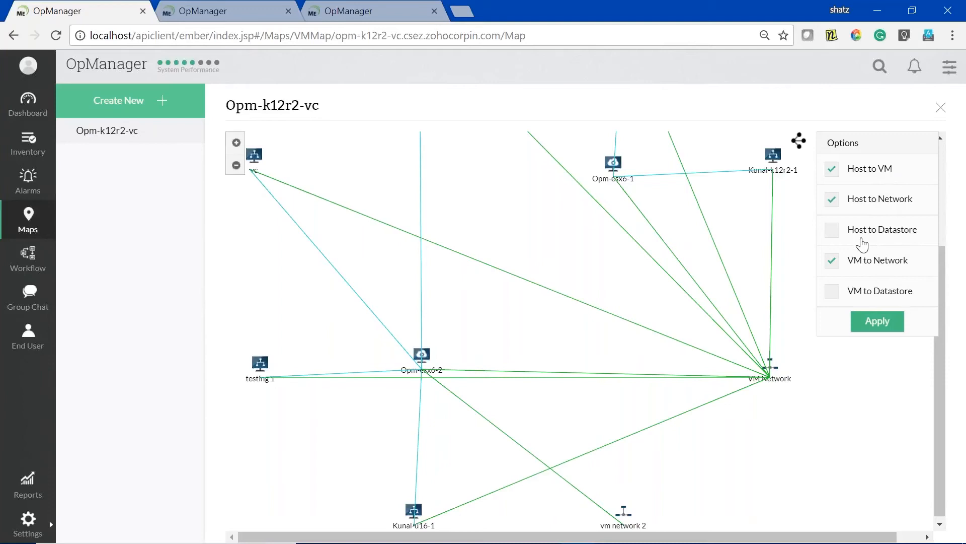
{"action": "left_click", "coordinate": [832, 199]}
{"action": "left_click", "coordinate": [833, 260]}
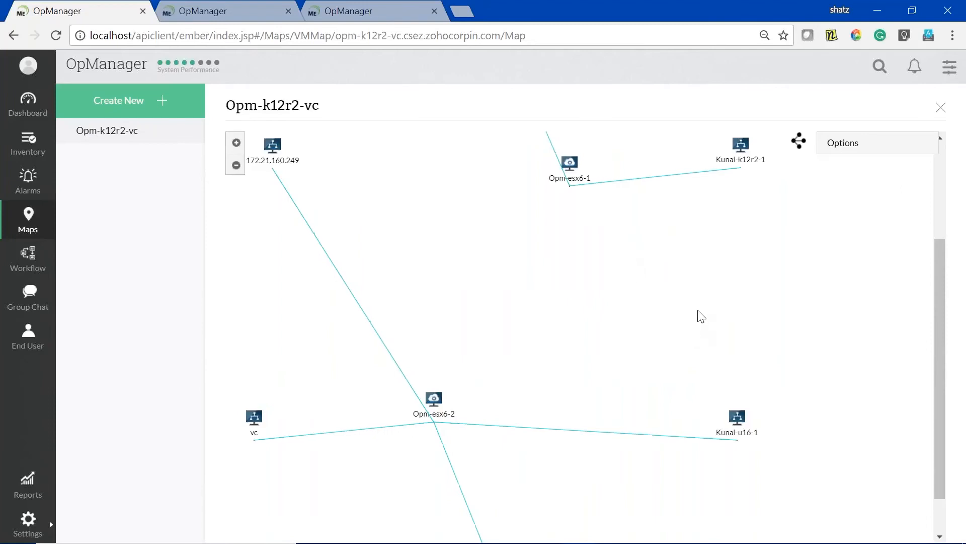
{"action": "scroll", "coordinate": [729, 302], "scroll_direction": "up", "scroll_amount": 3}
{"action": "scroll", "coordinate": [548, 276], "scroll_direction": "down", "scroll_amount": 2}
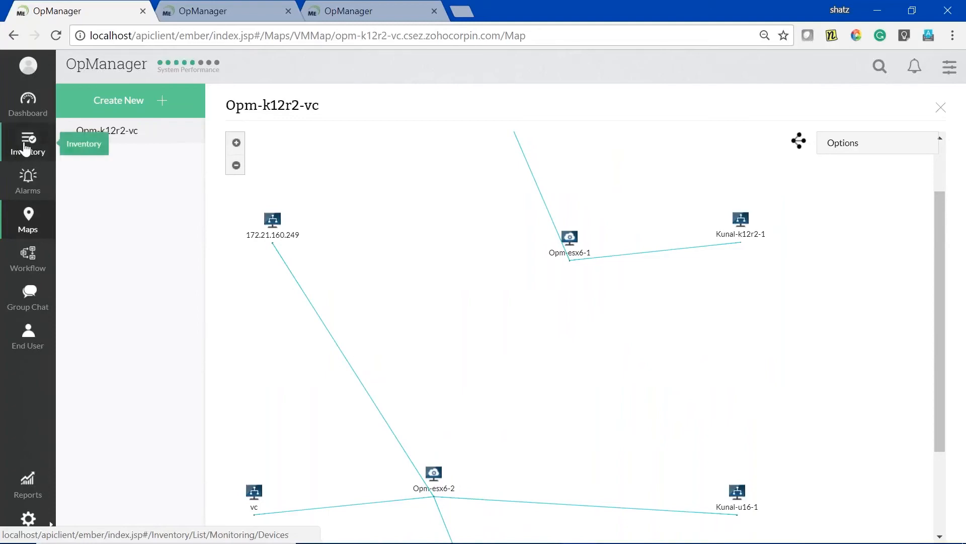
- List the virtualization devices in the inventory and open the Opm-k12r2-vc vCenter
{"action": "left_click", "coordinate": [26, 149]}
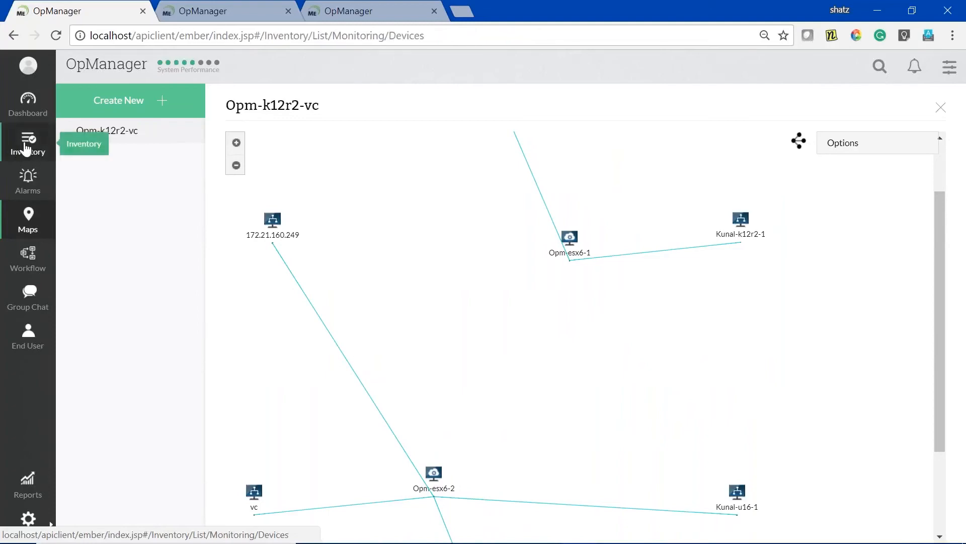
{"action": "left_click", "coordinate": [128, 106]}
{"action": "left_click", "coordinate": [130, 160]}
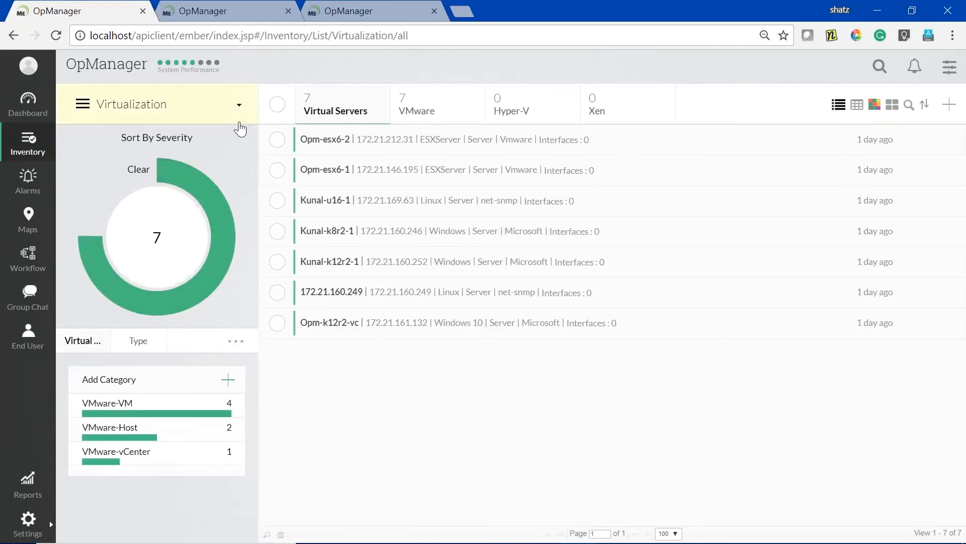
{"action": "left_click", "coordinate": [334, 324]}
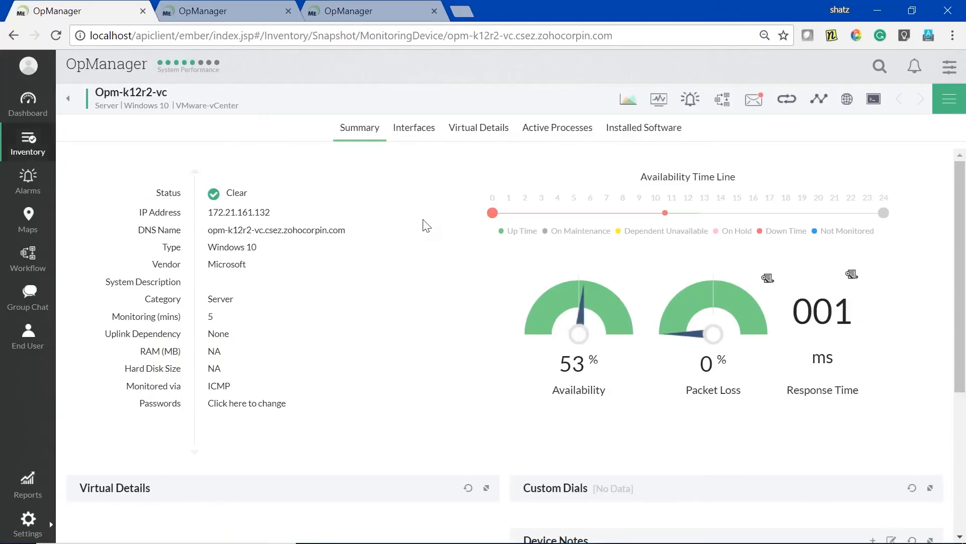
- Examine the vCenter's virtual details, covering its datacenter, clusters, hosts and virtual machines
{"action": "left_click", "coordinate": [477, 130]}
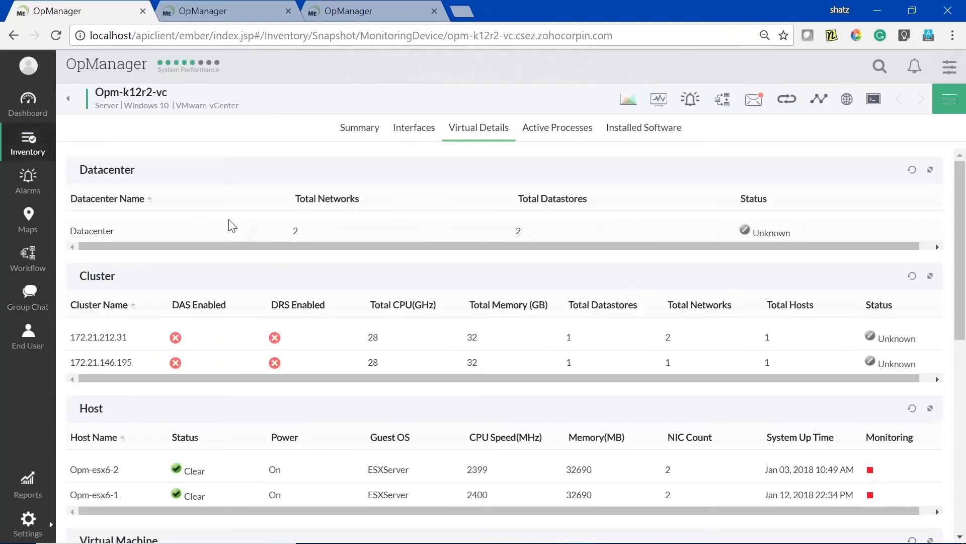
{"action": "scroll", "coordinate": [313, 300], "scroll_direction": "down", "scroll_amount": 8}
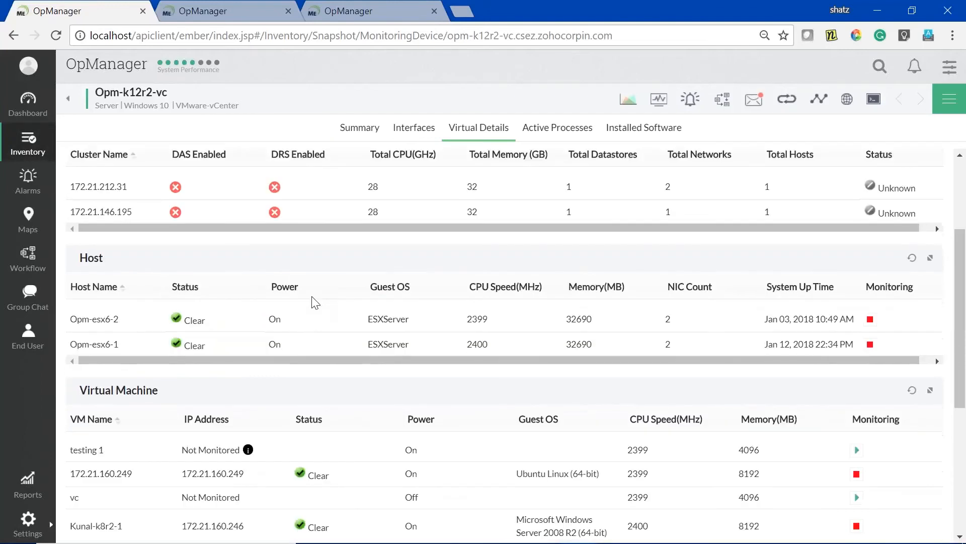
{"action": "scroll", "coordinate": [350, 295], "scroll_direction": "up", "scroll_amount": 1}
{"action": "scroll", "coordinate": [354, 317], "scroll_direction": "down", "scroll_amount": 1}
{"action": "scroll", "coordinate": [545, 306], "scroll_direction": "up", "scroll_amount": 10}
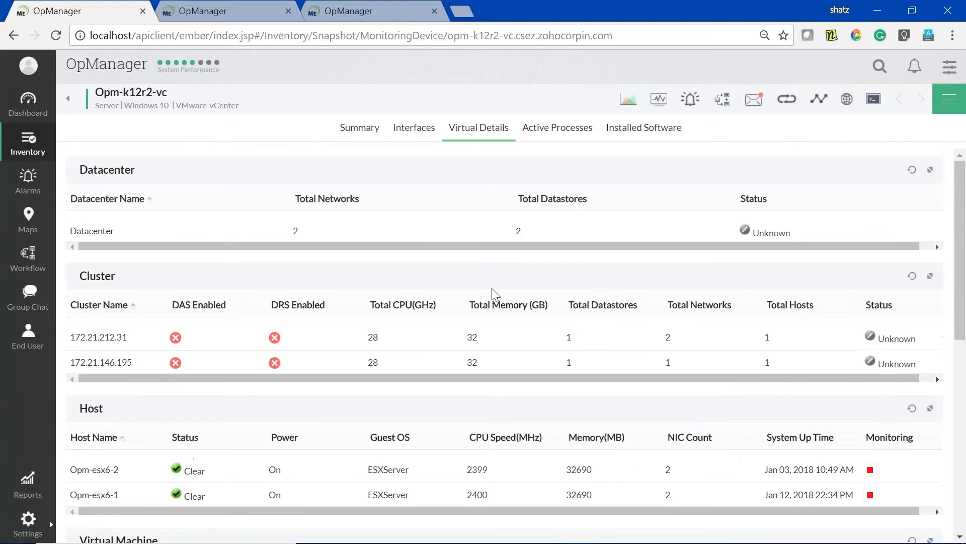
- Open the vCenter's VMware events and examine the list, including DrsVmPoweredOnEvent and VmPoweredOffEvent, leaving no event selected
{"action": "left_click", "coordinate": [950, 102]}
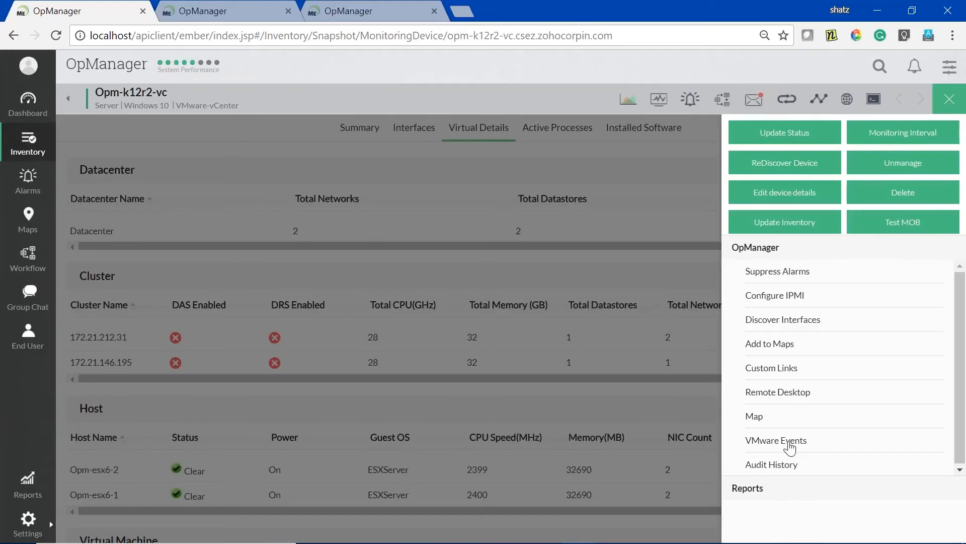
{"action": "left_click", "coordinate": [789, 445]}
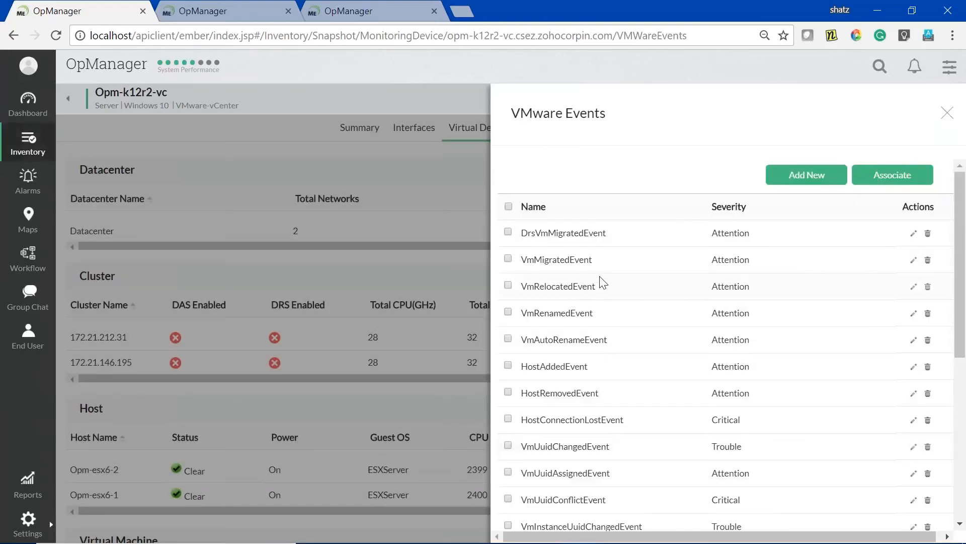
{"action": "scroll", "coordinate": [626, 271], "scroll_direction": "down", "scroll_amount": 5}
{"action": "scroll", "coordinate": [627, 272], "scroll_direction": "down", "scroll_amount": 2}
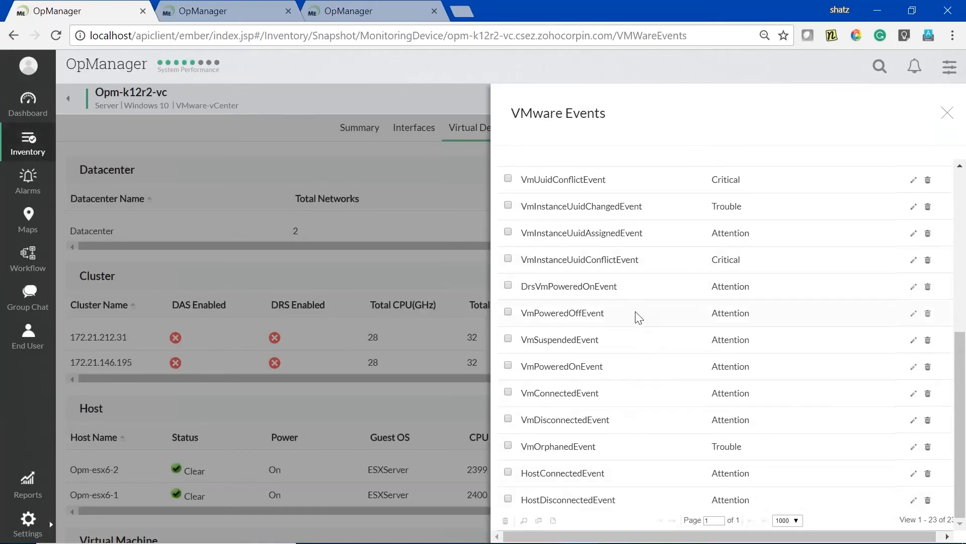
{"action": "scroll", "coordinate": [636, 316], "scroll_direction": "up", "scroll_amount": 5}
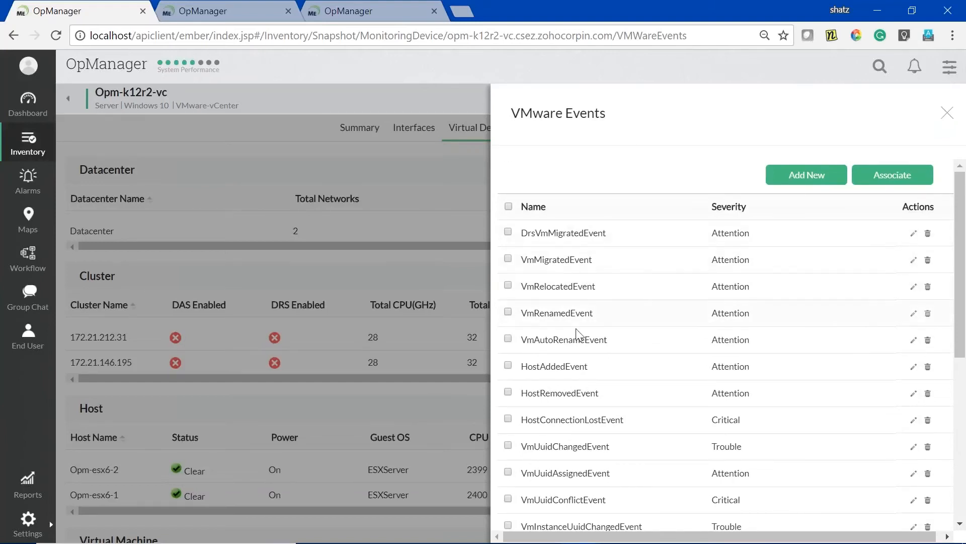
{"action": "scroll", "coordinate": [587, 391], "scroll_direction": "down", "scroll_amount": 5}
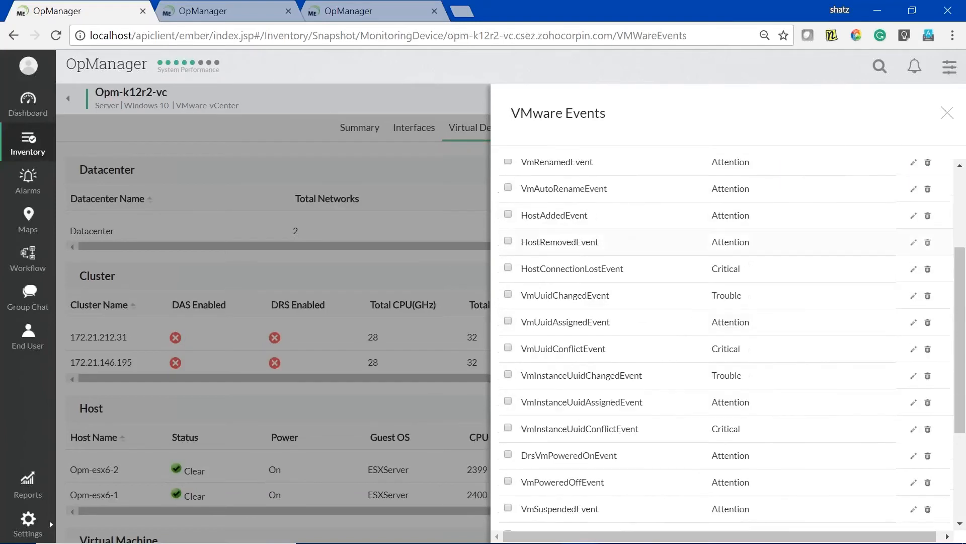
{"action": "left_click_drag", "start_coordinate": [535, 379], "coordinate": [586, 380]}
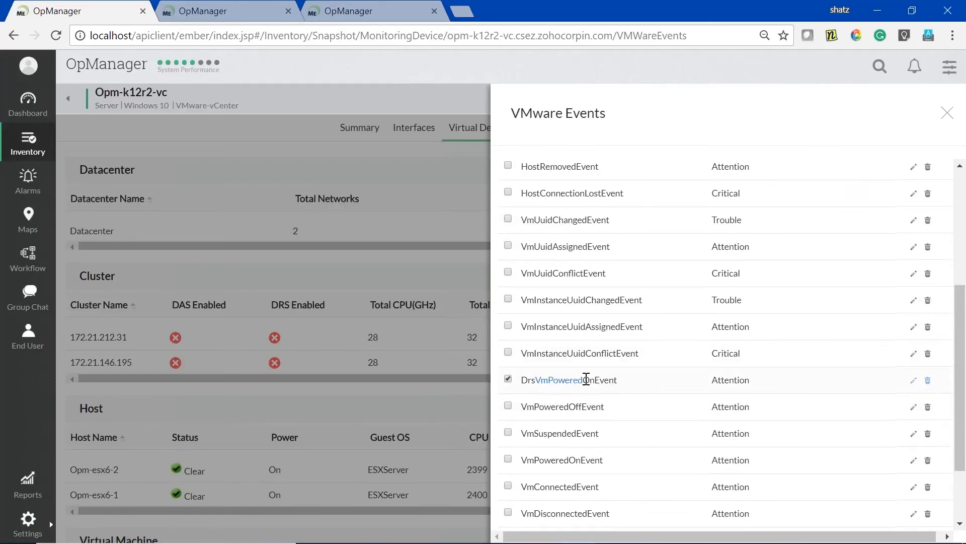
{"action": "left_click_drag", "start_coordinate": [524, 407], "coordinate": [581, 405]}
{"action": "left_click", "coordinate": [508, 379]}
{"action": "left_click", "coordinate": [508, 405]}
{"action": "scroll", "coordinate": [856, 299], "scroll_direction": "up", "scroll_amount": 5}
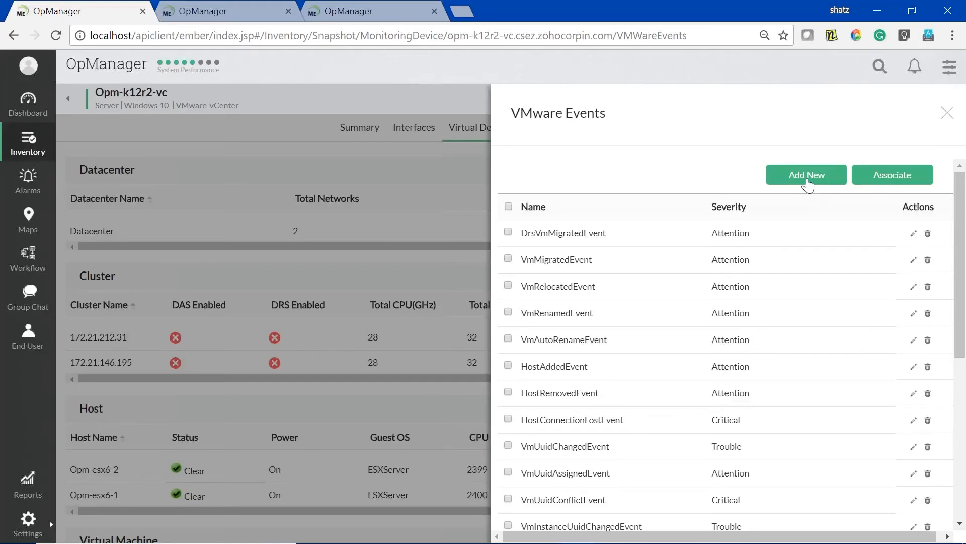
- Examine the VMware events available for adding on Opm-k12r2-vc with a longer page length, and close the form without adding any
{"action": "left_click", "coordinate": [823, 178]}
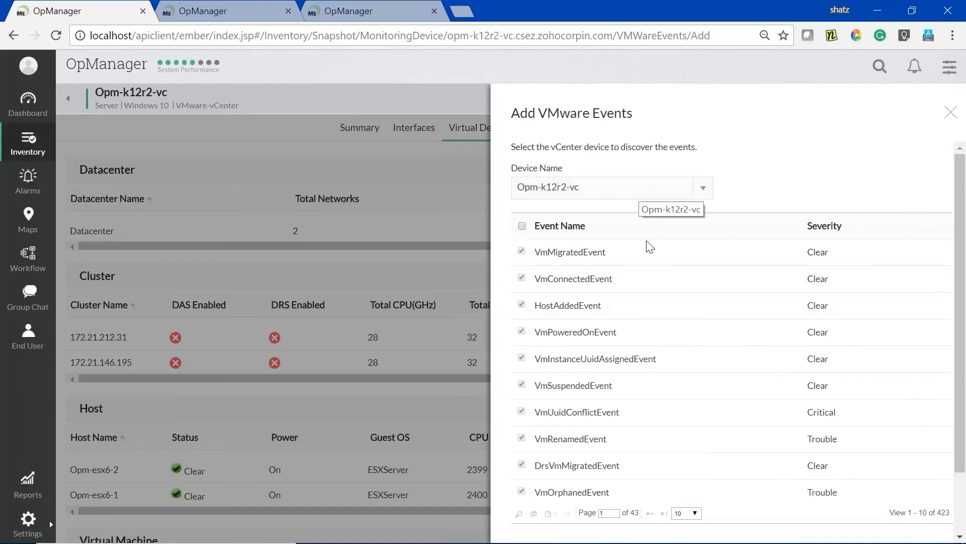
{"action": "scroll", "coordinate": [650, 252], "scroll_direction": "down", "scroll_amount": 2}
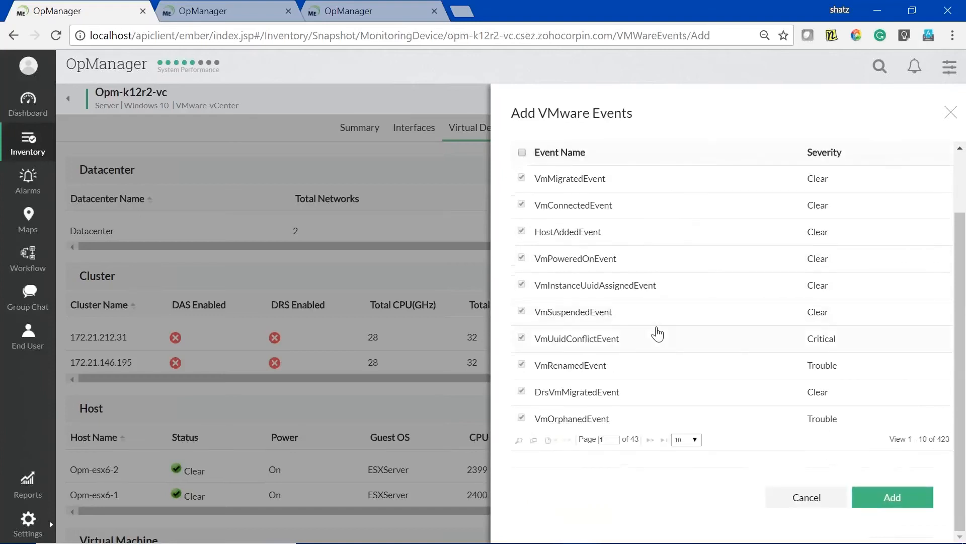
{"action": "left_click", "coordinate": [688, 440]}
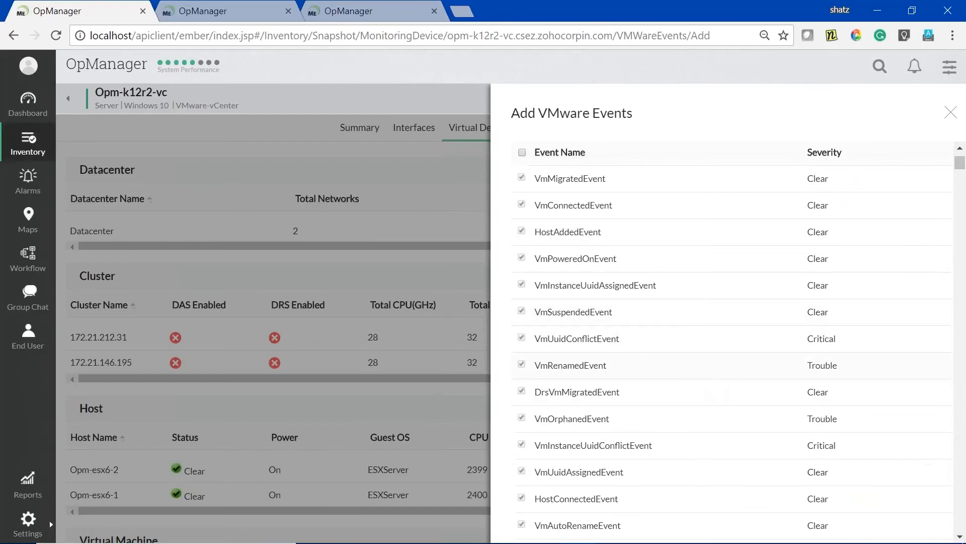
{"action": "scroll", "coordinate": [705, 382], "scroll_direction": "down", "scroll_amount": 20}
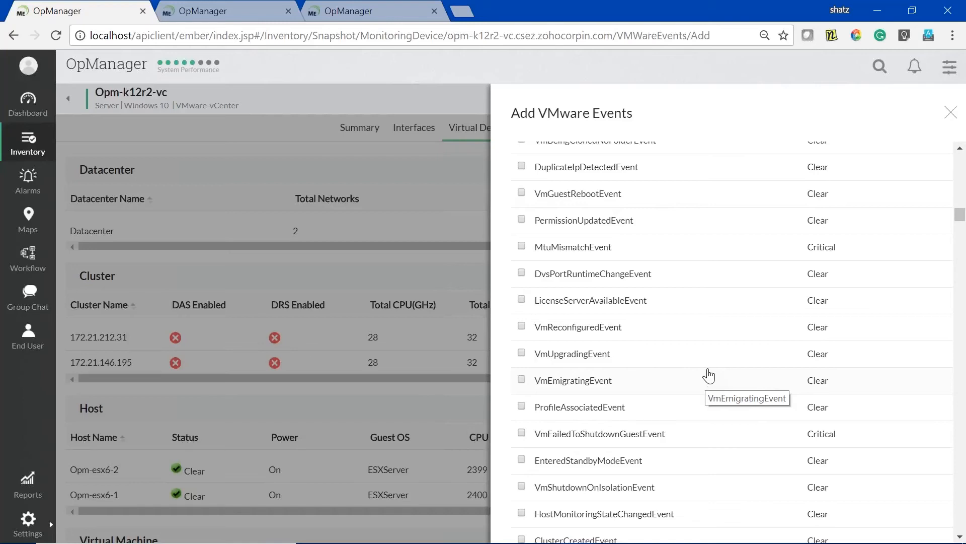
{"action": "left_click", "coordinate": [952, 115]}
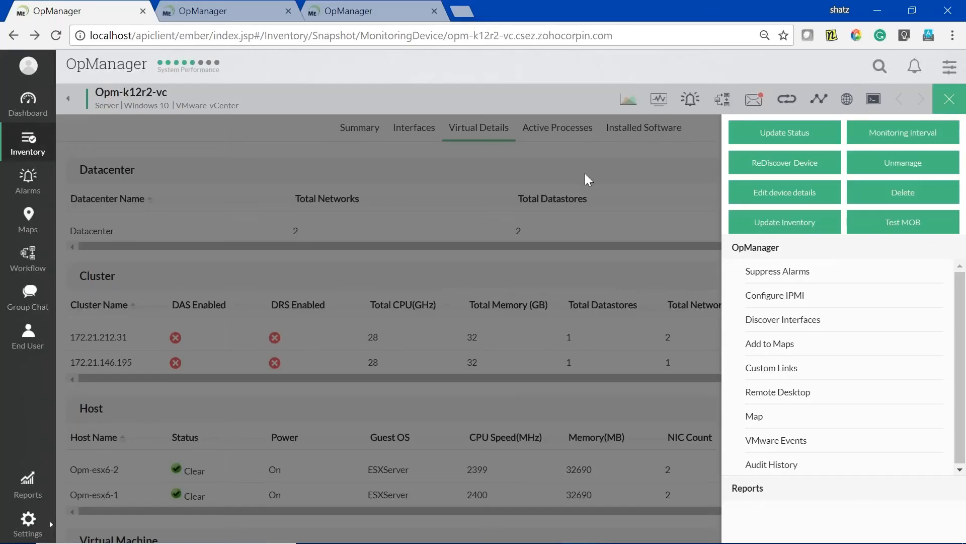
{"action": "left_click", "coordinate": [585, 174]}
- View the Datastore vs VMware-VM Mapping report among the virtual servers reports, and return to the report list
{"action": "left_click", "coordinate": [27, 483]}
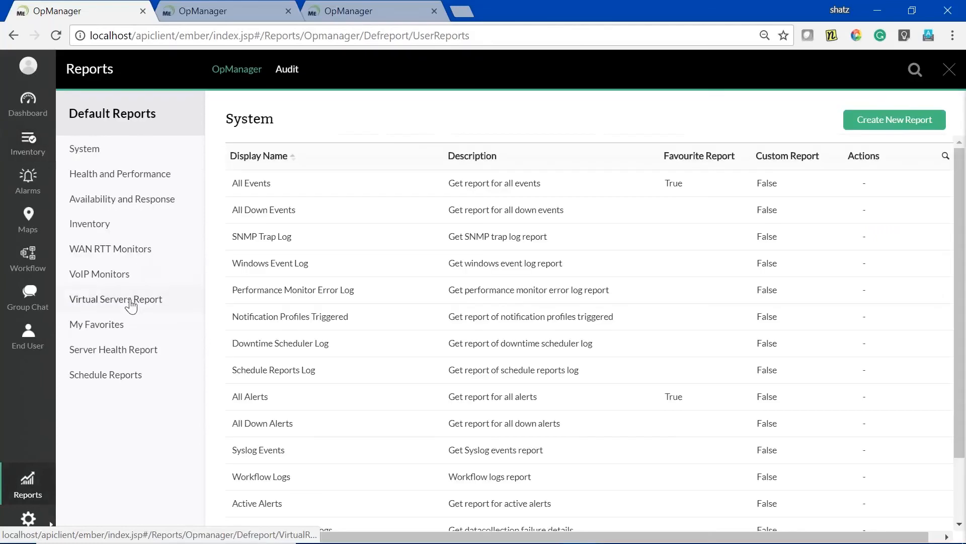
{"action": "left_click", "coordinate": [130, 305]}
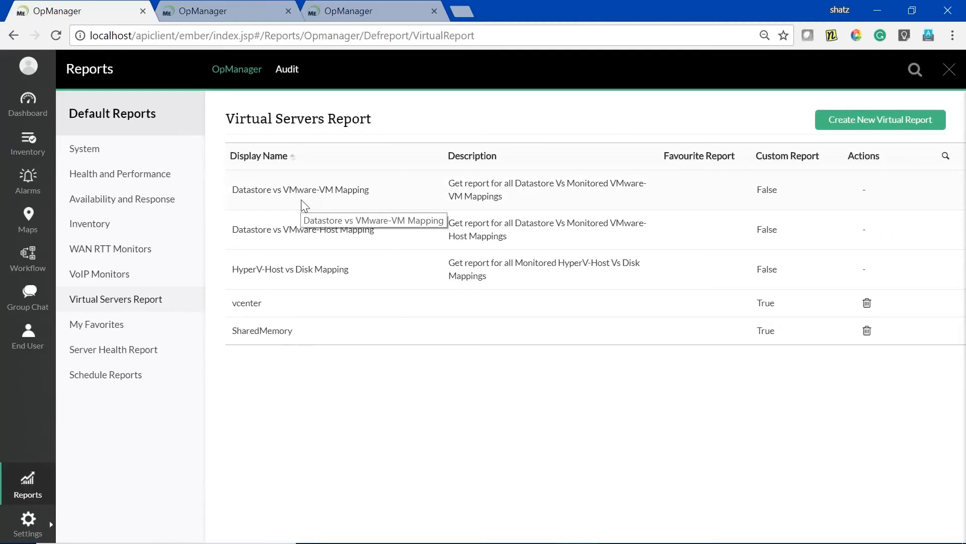
{"action": "left_click", "coordinate": [308, 193]}
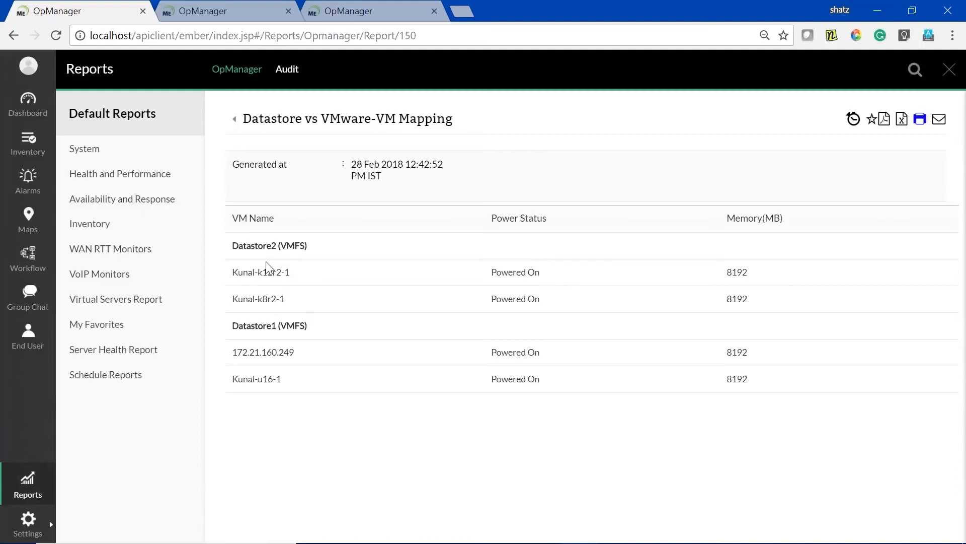
{"action": "left_click", "coordinate": [235, 121]}
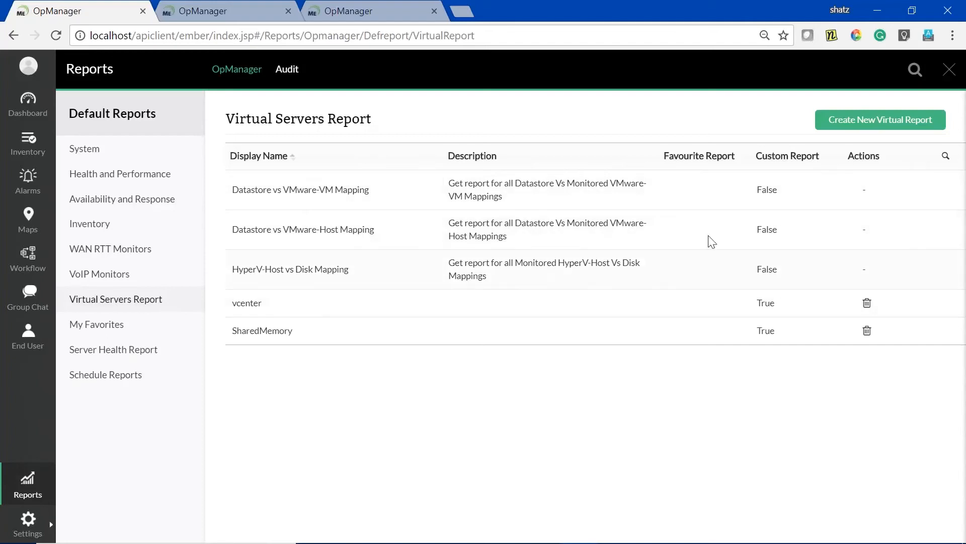
- Start a new virtual report named Sharedmemory_1 and continue to its default options
{"action": "left_click", "coordinate": [879, 125]}
{"action": "left_click", "coordinate": [264, 242]}
{"action": "type", "text": "Sahredne"}
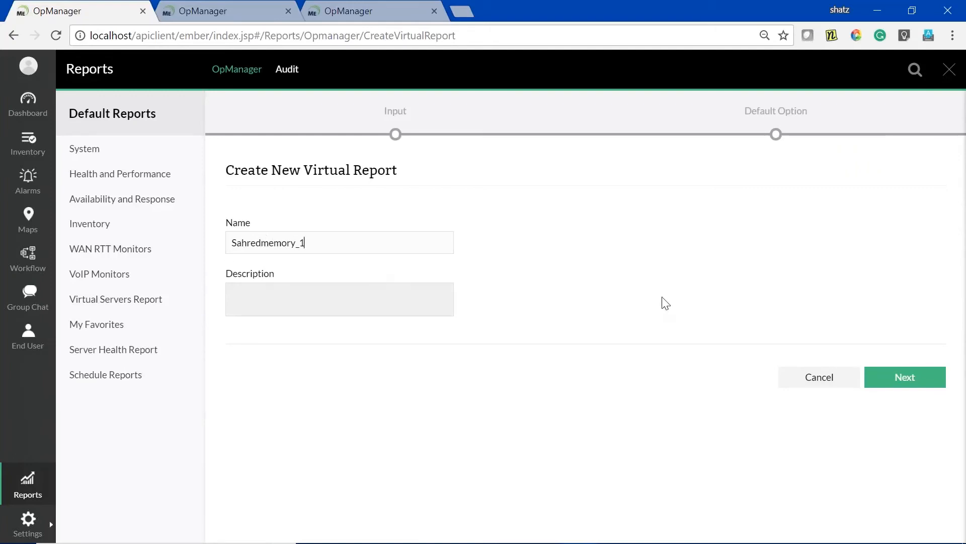
{"action": "left_click", "coordinate": [242, 244]}
{"action": "key", "text": "BackSpace"}
{"action": "key", "text": "Right"}
{"action": "type", "text": "a"}
{"action": "key", "text": "Return"}
- Set the virtual report's vendor to Vmware and its entity type to Virtual Machine
{"action": "left_click", "coordinate": [302, 242]}
{"action": "left_click", "coordinate": [282, 305]}
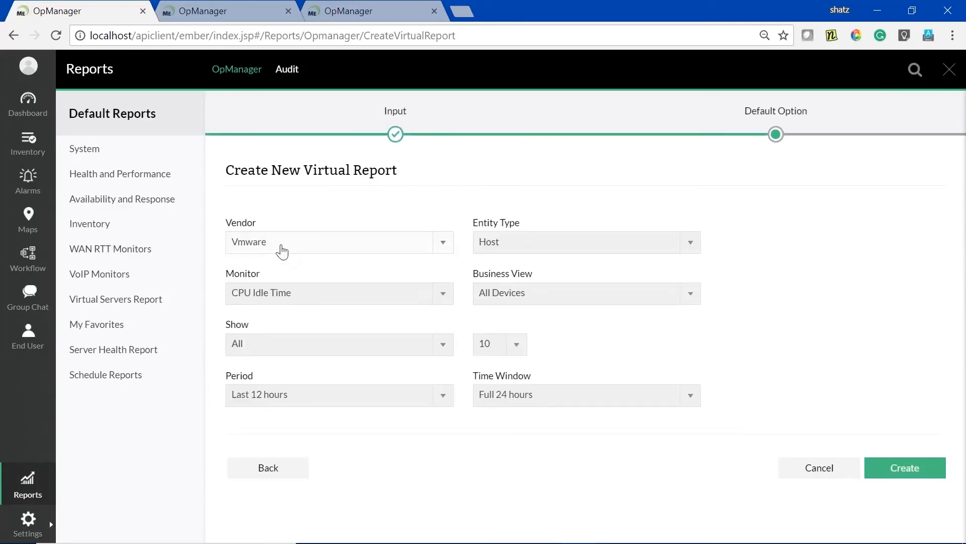
{"action": "left_click", "coordinate": [490, 244]}
{"action": "left_click", "coordinate": [499, 281]}
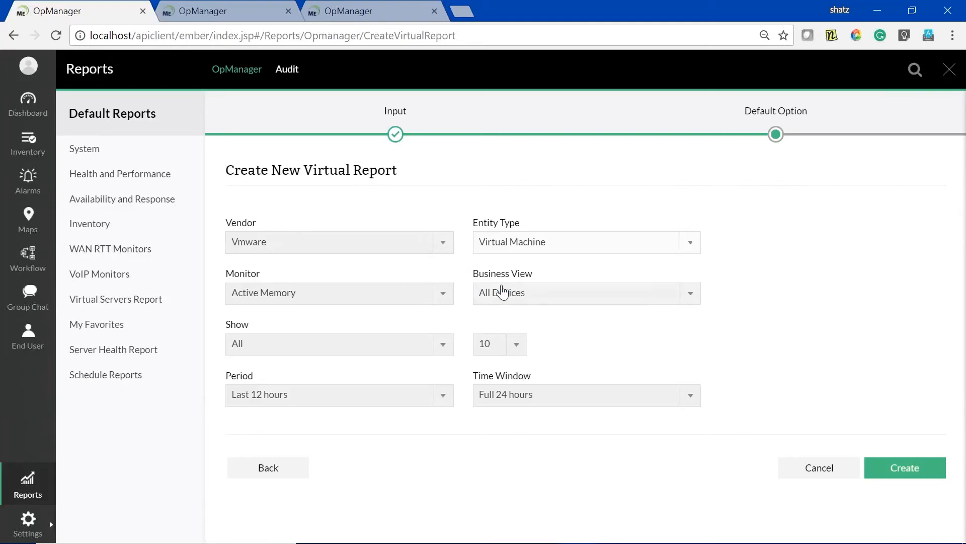
- Choose Shared Memory as the report's monitor and create the report
{"action": "left_click", "coordinate": [276, 302]}
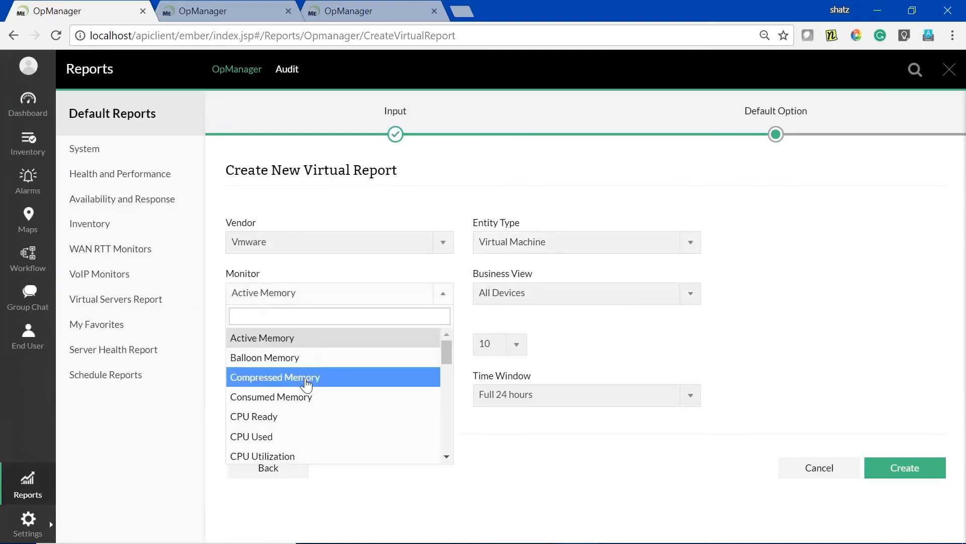
{"action": "scroll", "coordinate": [304, 383], "scroll_direction": "down", "scroll_amount": 2}
{"action": "scroll", "coordinate": [302, 384], "scroll_direction": "down", "scroll_amount": 2}
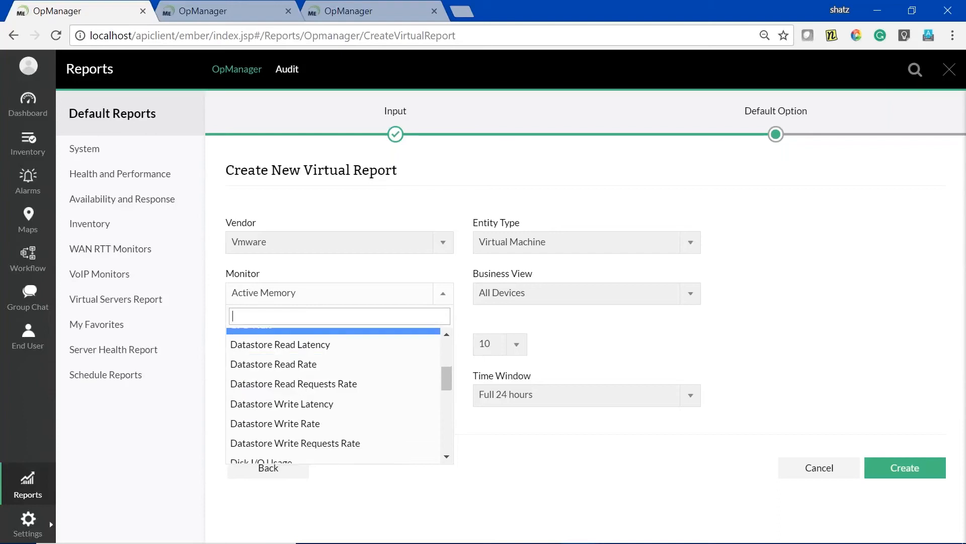
{"action": "type", "text": "sh"}
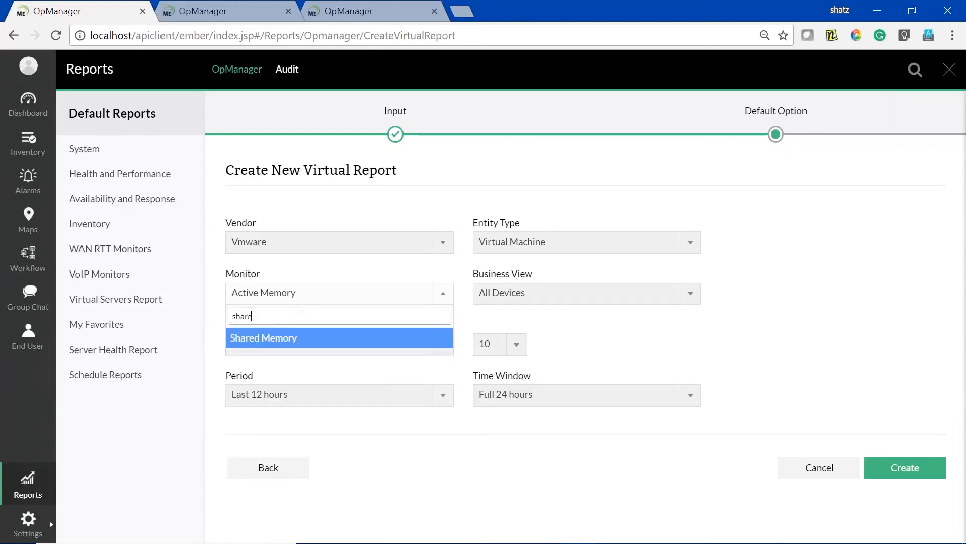
{"action": "type", "text": "are"}
{"action": "key", "text": "Return"}
{"action": "left_click", "coordinate": [897, 472]}
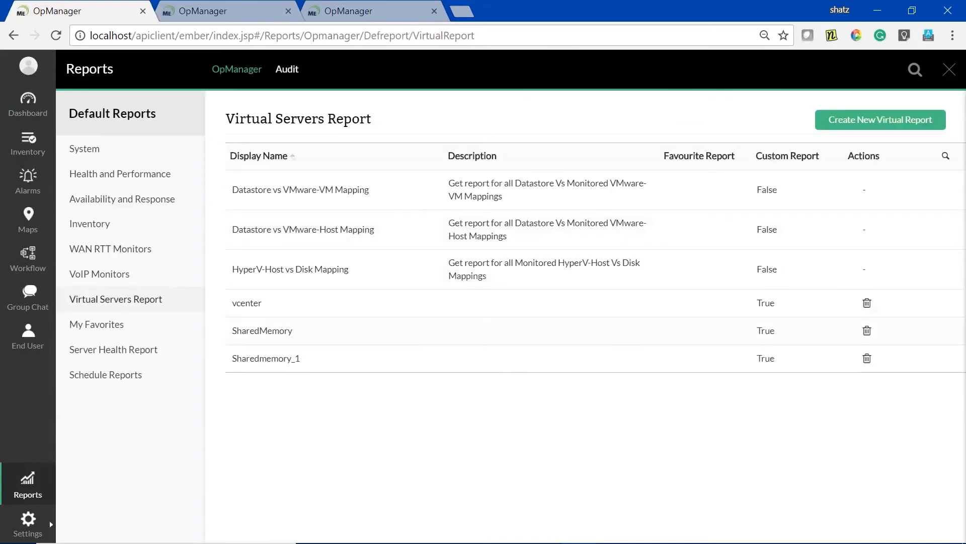
- View the Sharedmemory_1 report and return to the virtual servers report list
{"action": "left_click", "coordinate": [263, 359]}
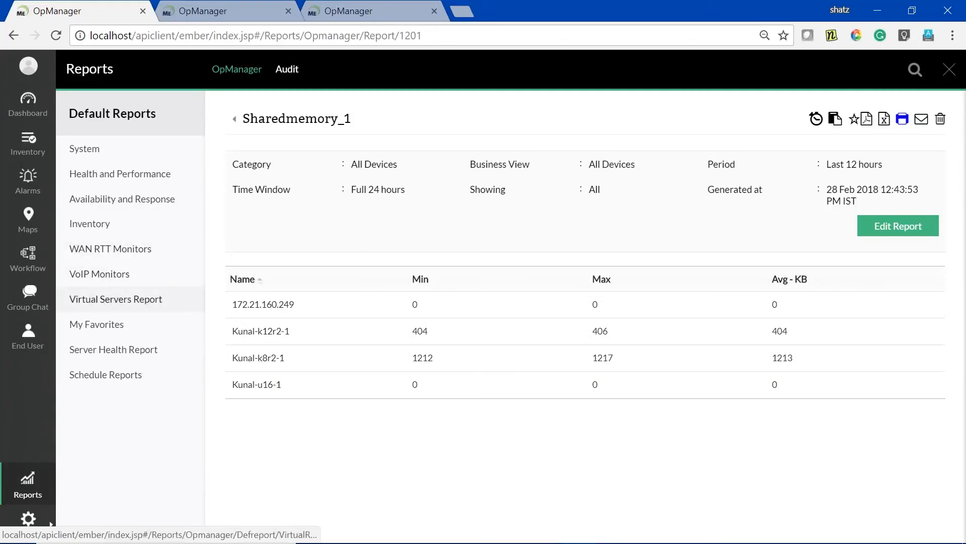
{"action": "left_click", "coordinate": [124, 299]}
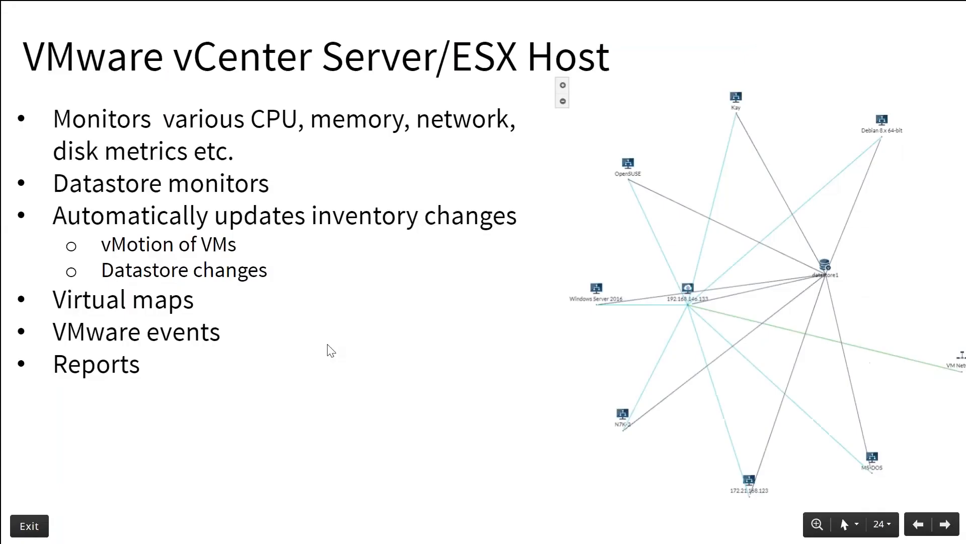
{"action": "key", "text": "Right"}
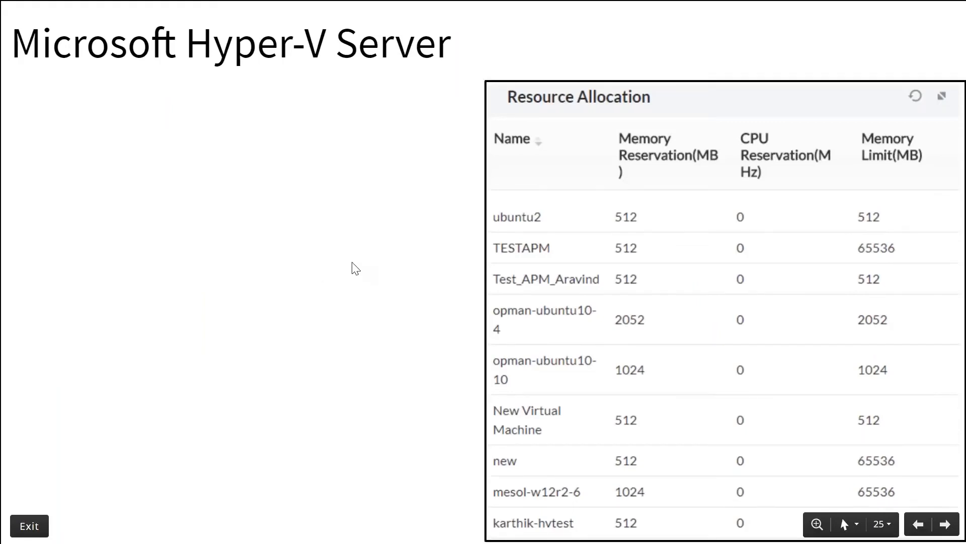
{"action": "key", "text": "Right"}
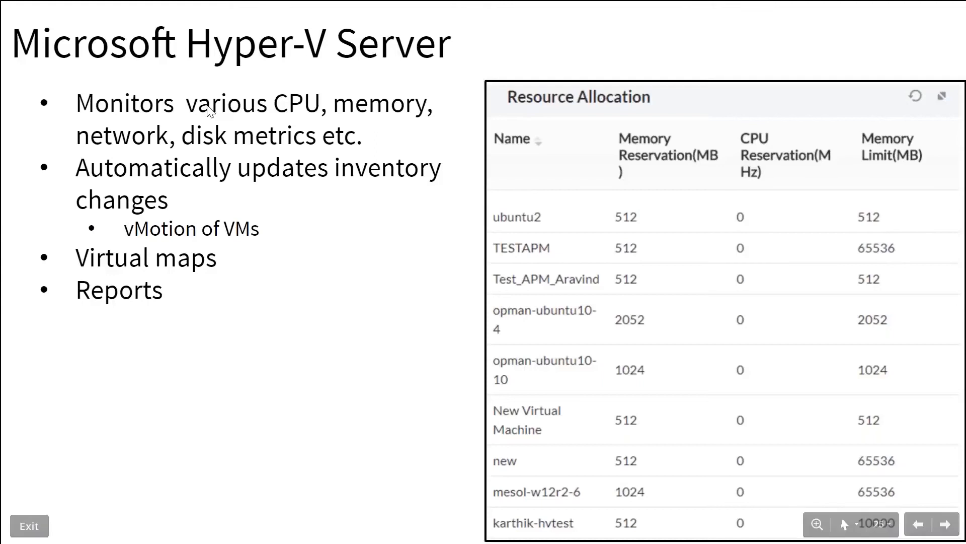
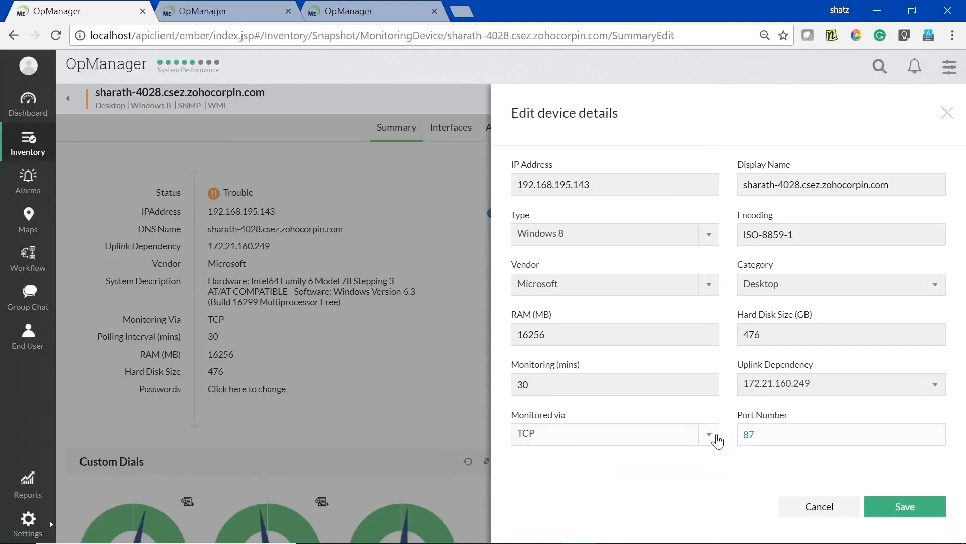
- Save the Windows 8 desktop's device details with monitoring via TCP on port 87
{"action": "left_click", "coordinate": [903, 508]}
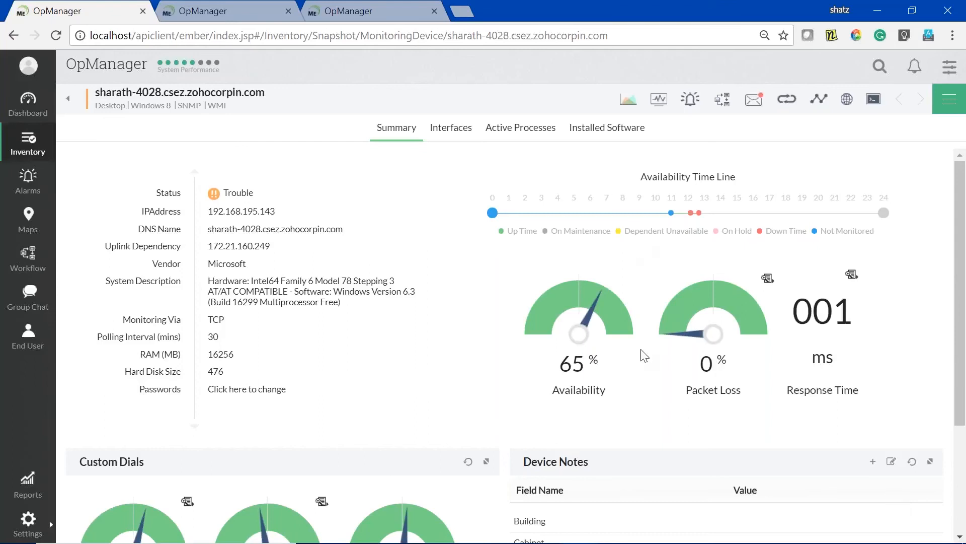
{"action": "key", "text": "alt+Tab"}
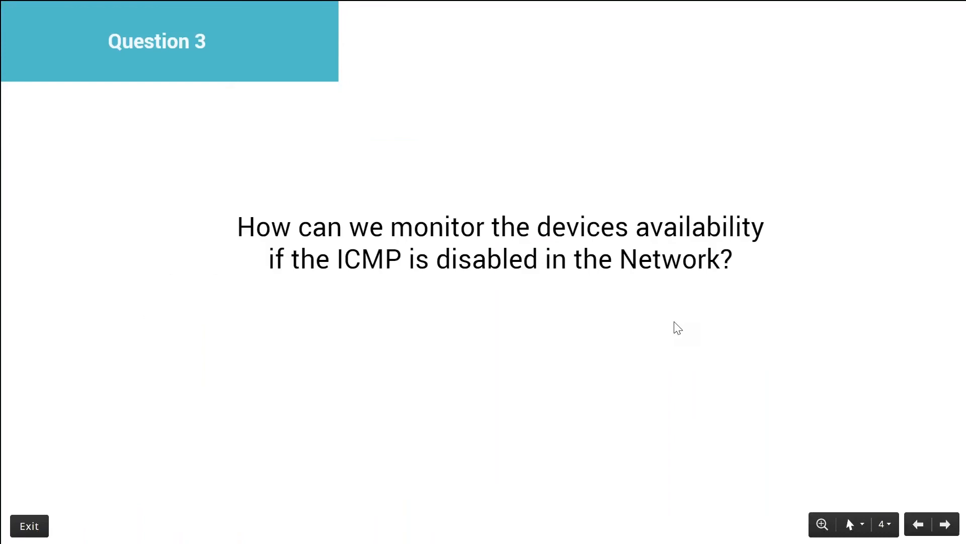
{"action": "key", "text": "Right"}
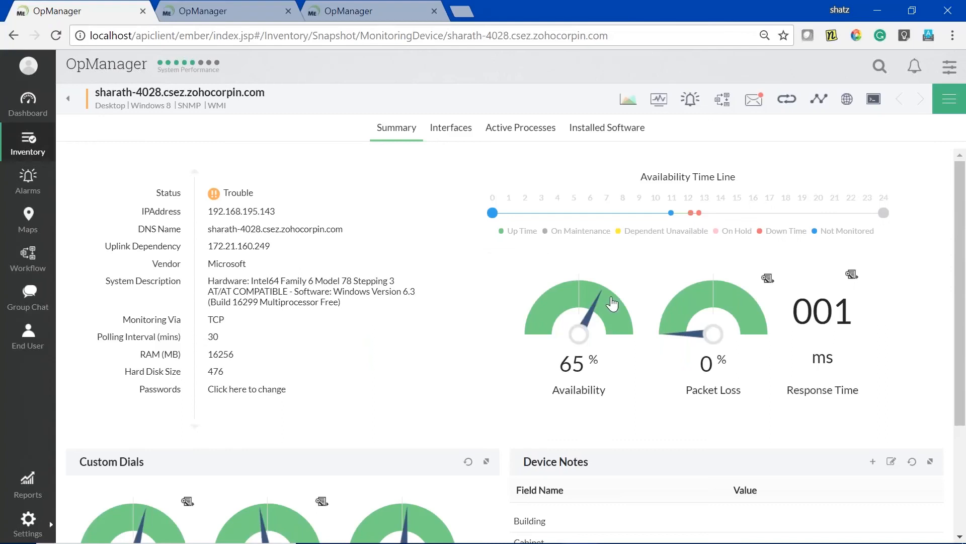
- Open the Windows device template in the configuration settings and bring up the monitors that can be added to it
{"action": "left_click", "coordinate": [40, 529]}
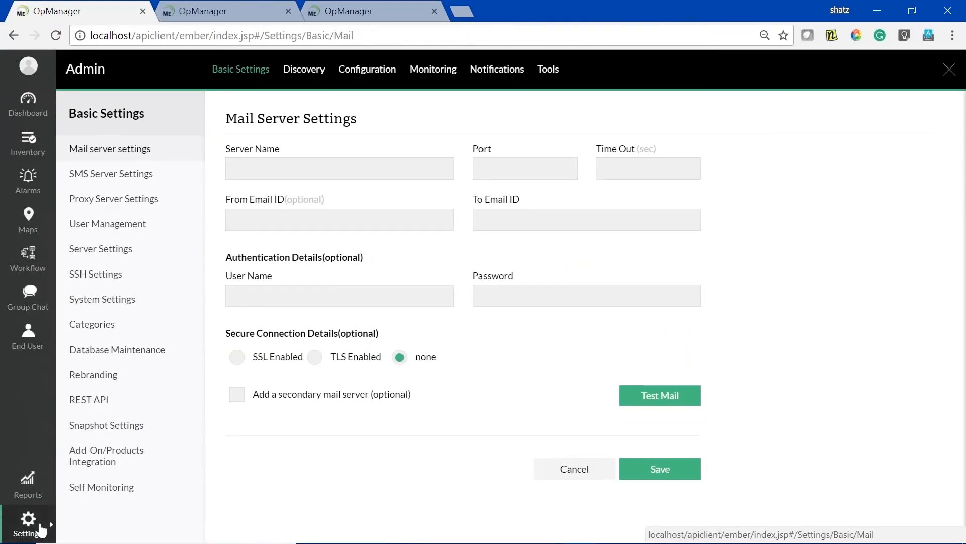
{"action": "left_click", "coordinate": [367, 69]}
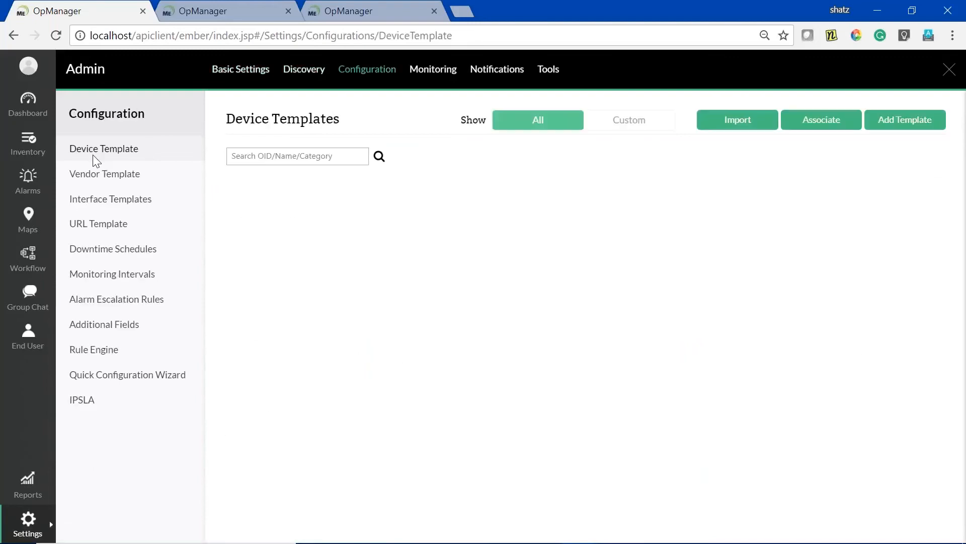
{"action": "left_click", "coordinate": [262, 305]}
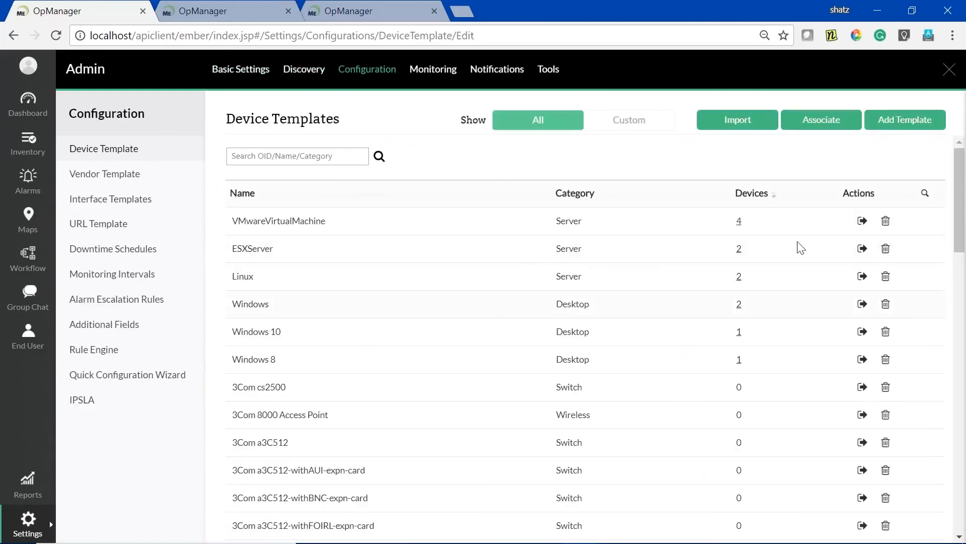
{"action": "scroll", "coordinate": [808, 272], "scroll_direction": "down", "scroll_amount": 4}
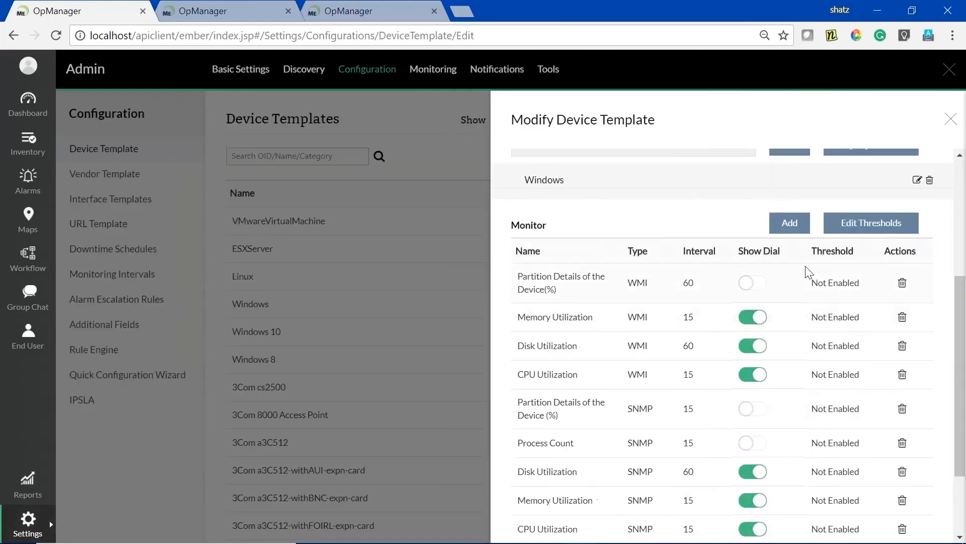
{"action": "left_click", "coordinate": [790, 224]}
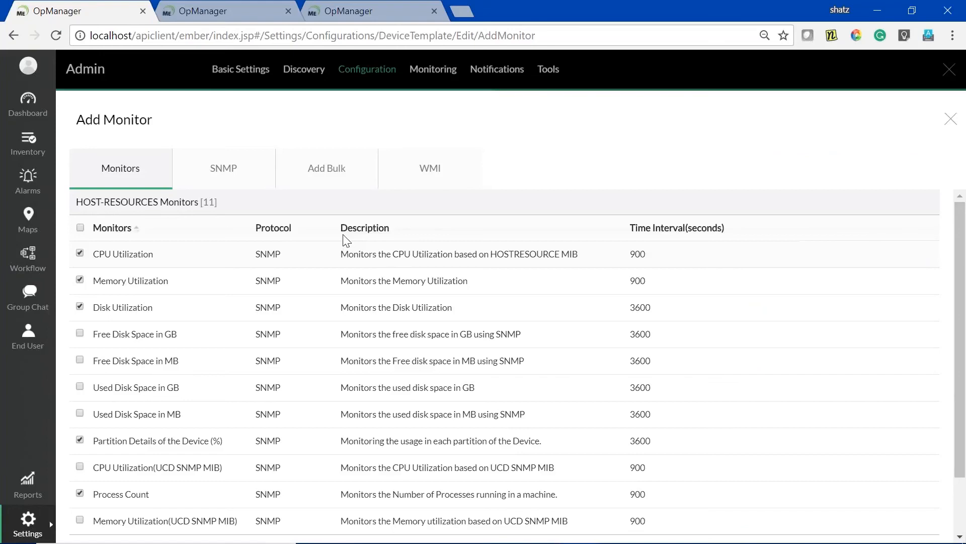
- Examine the monitor groups available for the Windows template, expanding WMI Monitors and reading through its whole list
{"action": "scroll", "coordinate": [203, 218], "scroll_direction": "down", "scroll_amount": 5}
{"action": "scroll", "coordinate": [212, 203], "scroll_direction": "up", "scroll_amount": 5}
{"action": "scroll", "coordinate": [270, 311], "scroll_direction": "down", "scroll_amount": 5}
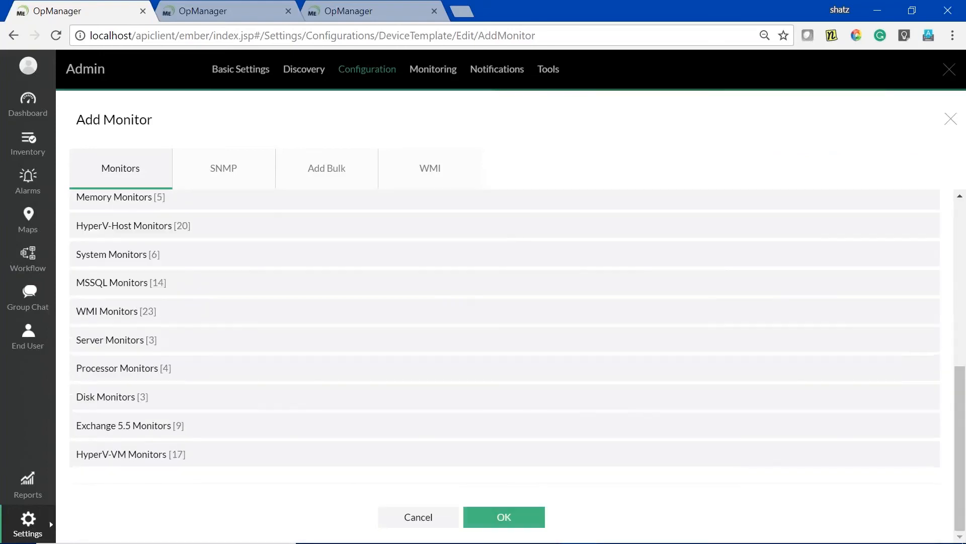
{"action": "left_click", "coordinate": [199, 311]}
{"action": "scroll", "coordinate": [391, 267], "scroll_direction": "down", "scroll_amount": 3}
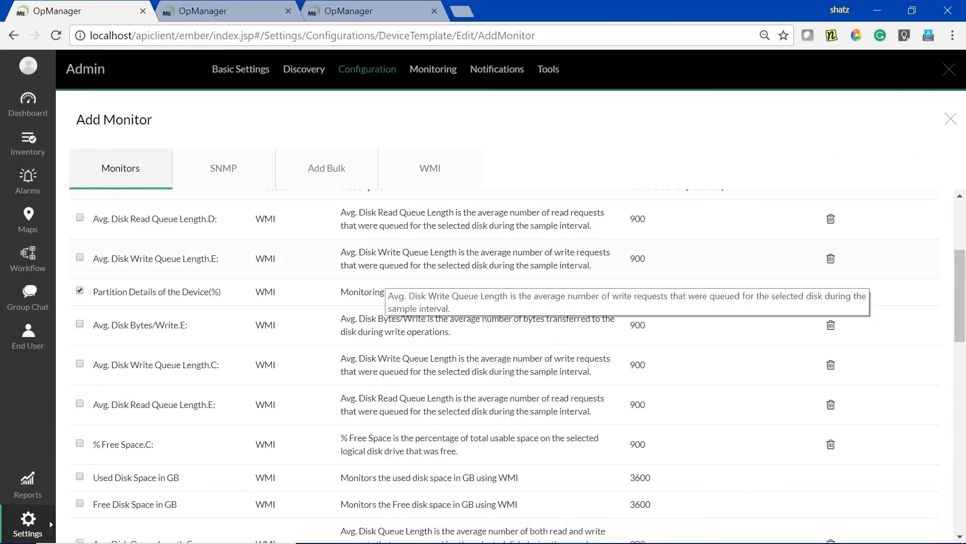
{"action": "scroll", "coordinate": [503, 362], "scroll_direction": "up", "scroll_amount": 2}
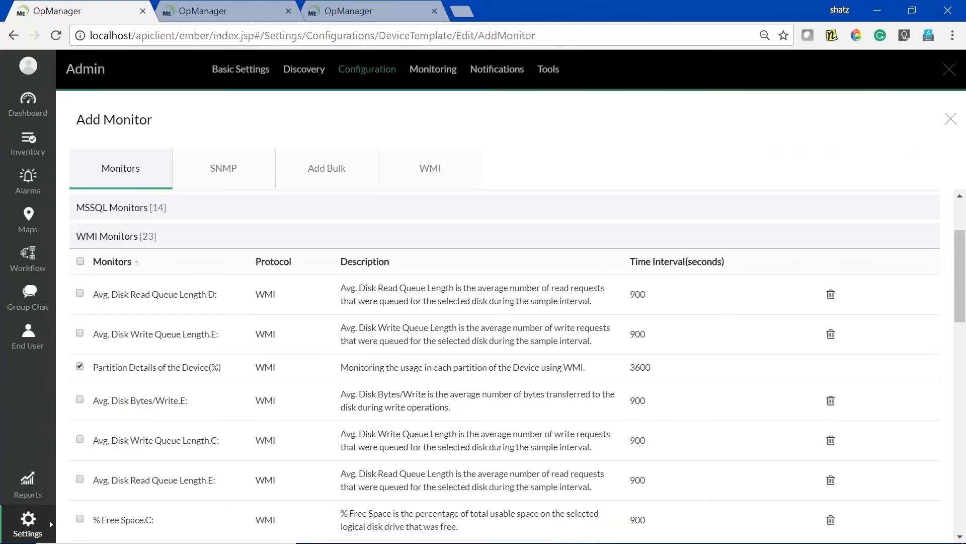
{"action": "scroll", "coordinate": [504, 363], "scroll_direction": "down", "scroll_amount": 8}
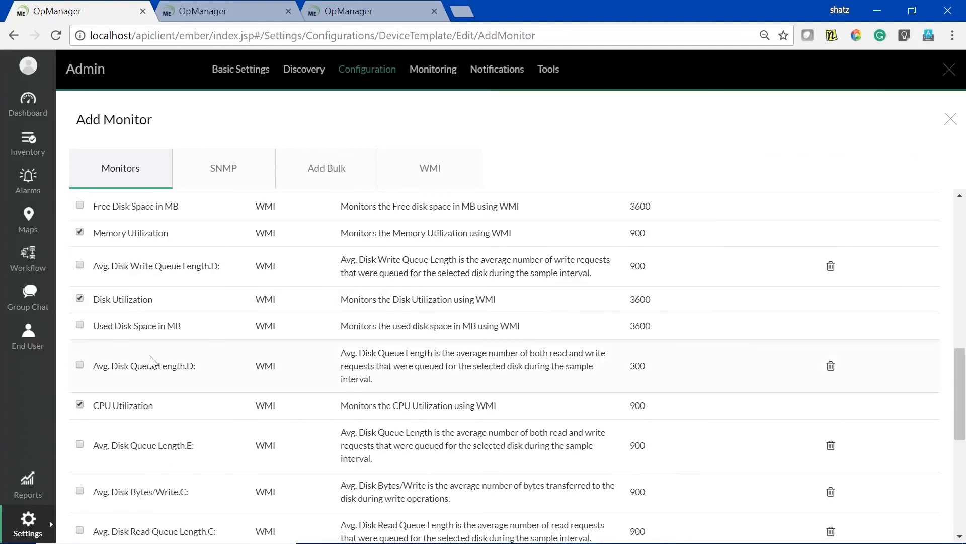
{"action": "scroll", "coordinate": [151, 363], "scroll_direction": "down", "scroll_amount": 7}
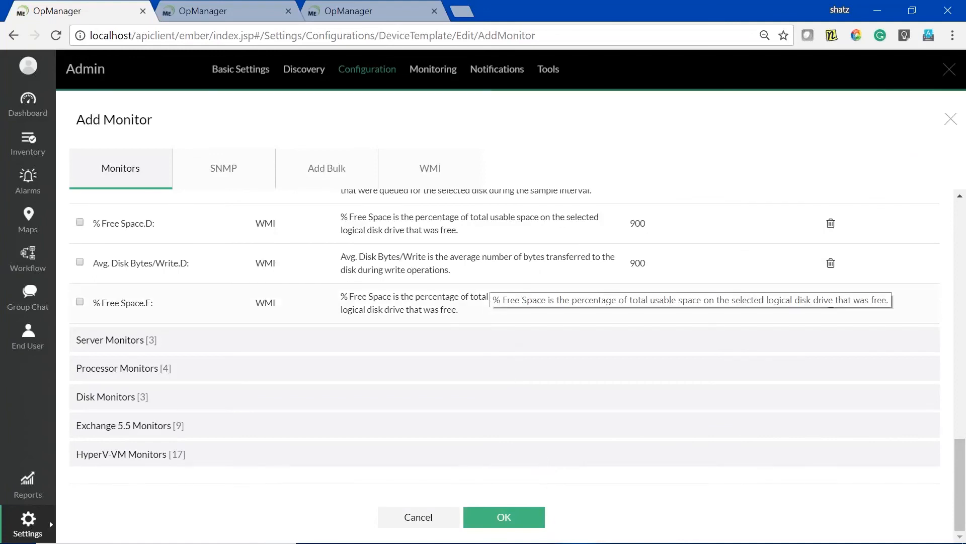
- Inspect the custom WMI monitor form using the k8r2-1 device, cancel its credentials form, and close the Windows template without adding a monitor
{"action": "left_click", "coordinate": [451, 174]}
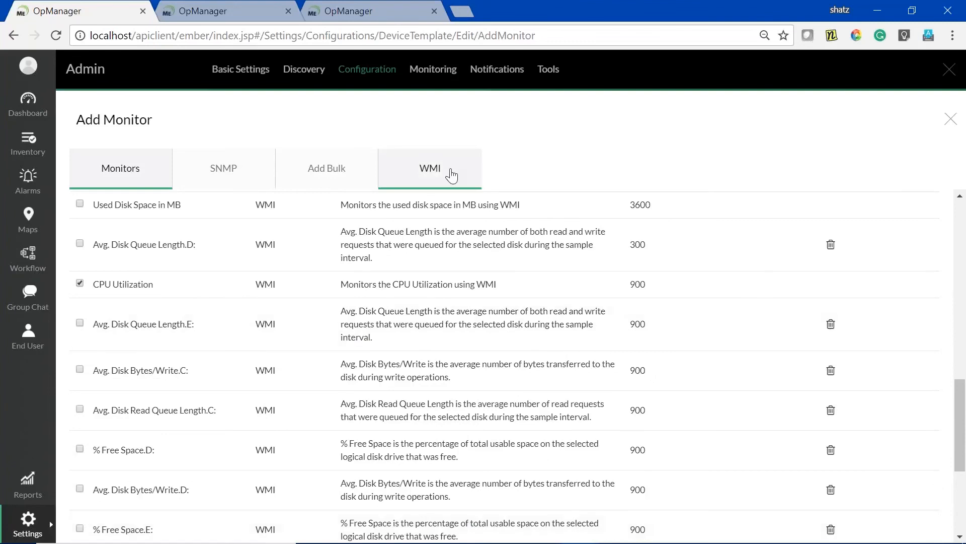
{"action": "left_click", "coordinate": [208, 242]}
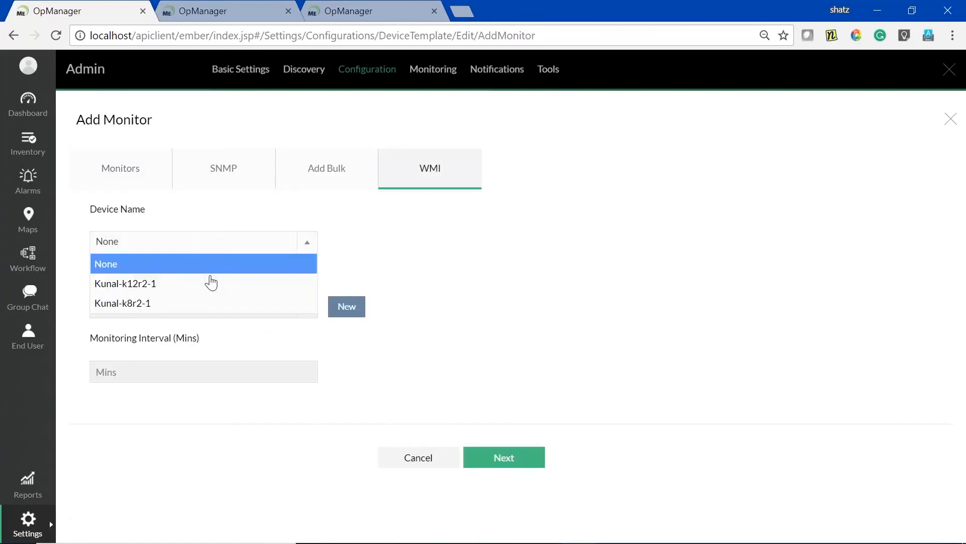
{"action": "left_click", "coordinate": [215, 302]}
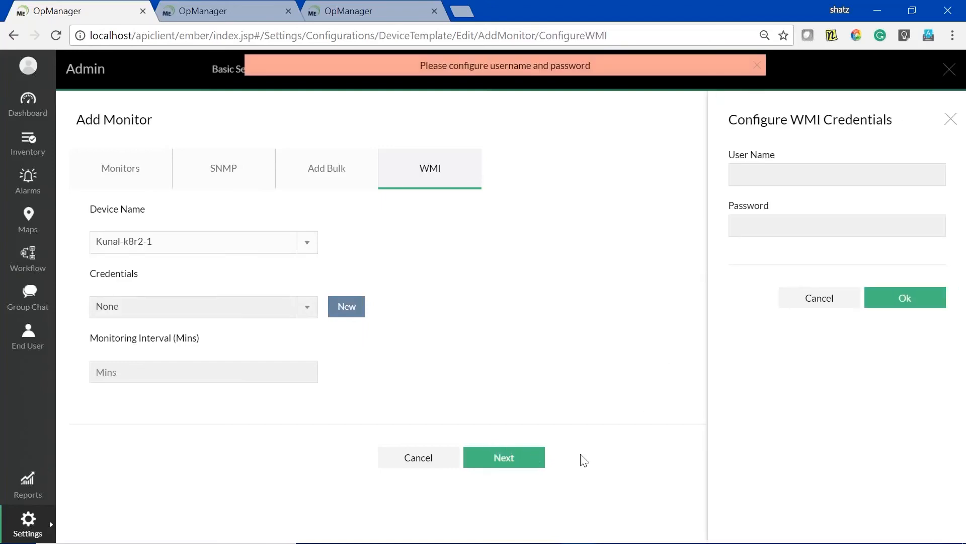
{"action": "left_click", "coordinate": [819, 299]}
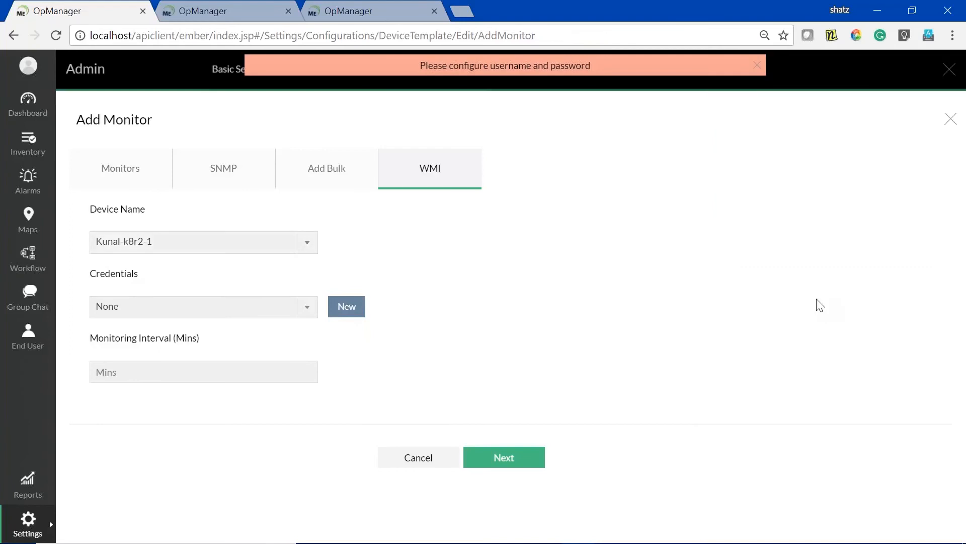
{"action": "left_click", "coordinate": [952, 121]}
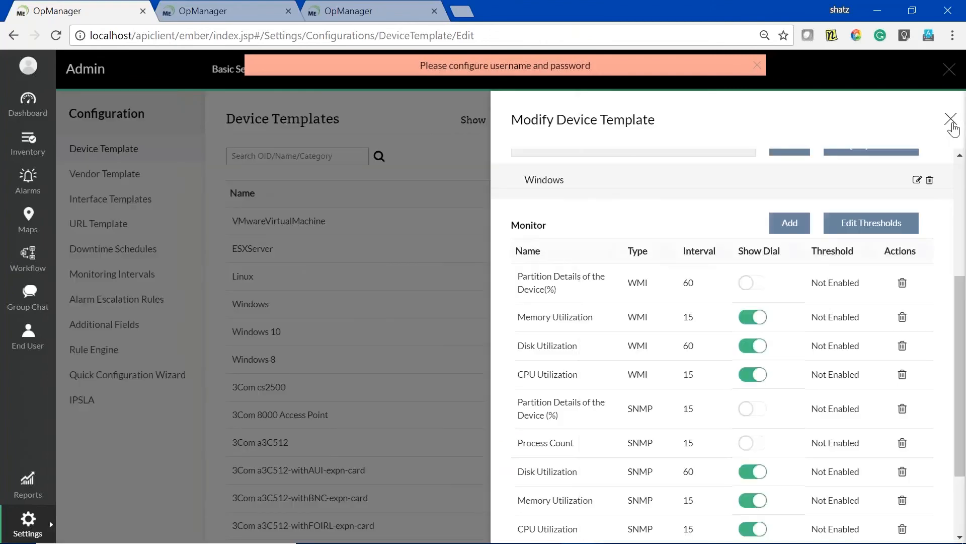
{"action": "left_click", "coordinate": [951, 123]}
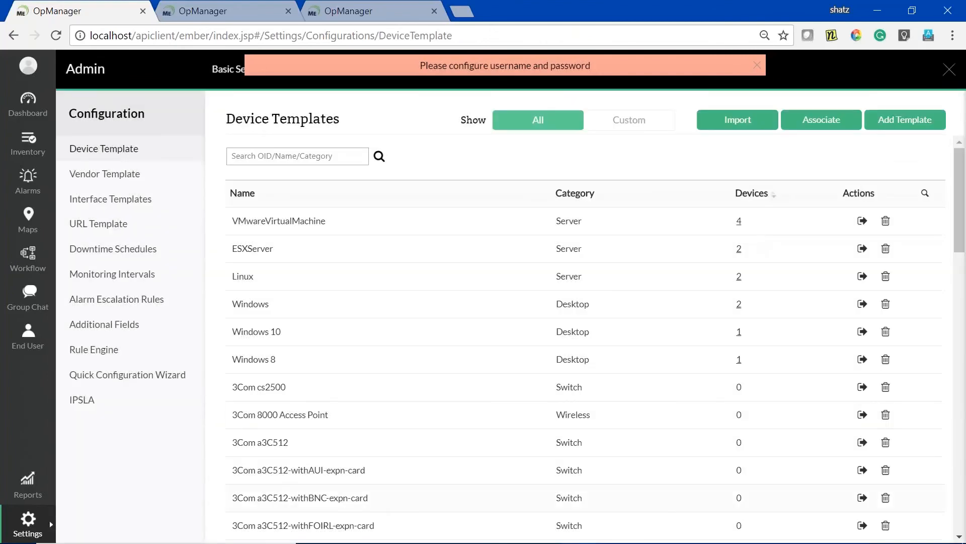
{"action": "key", "text": "alt+Tab"}
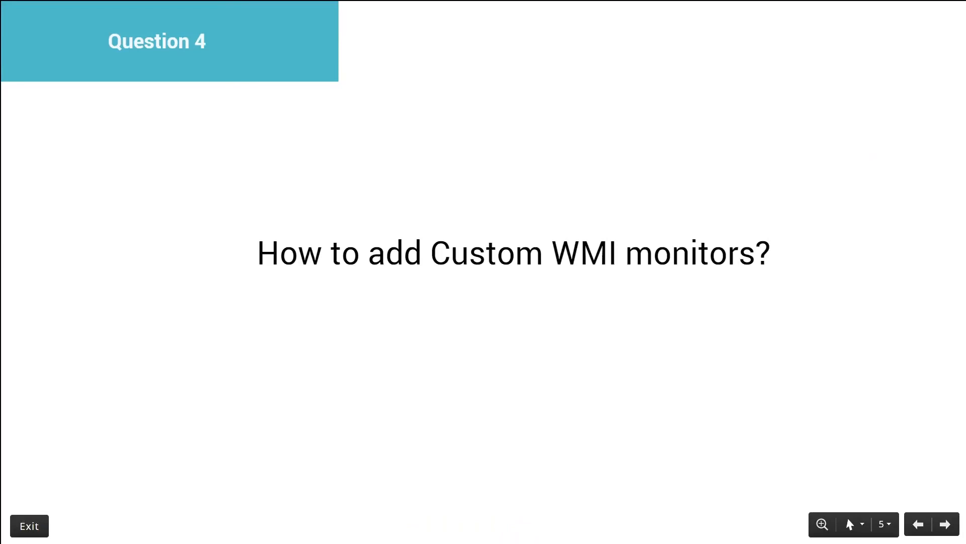
{"action": "key", "text": "Right"}
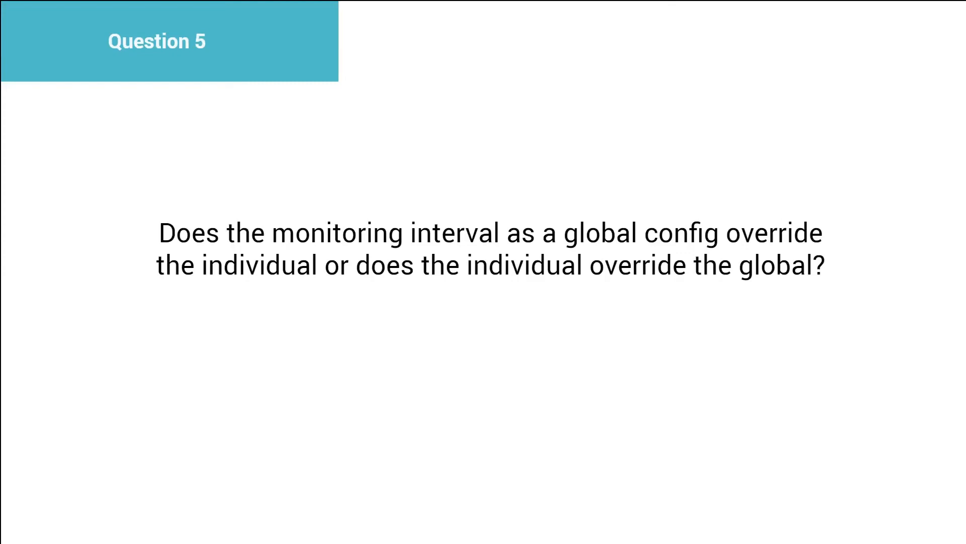
{"action": "key", "text": "alt+Tab"}
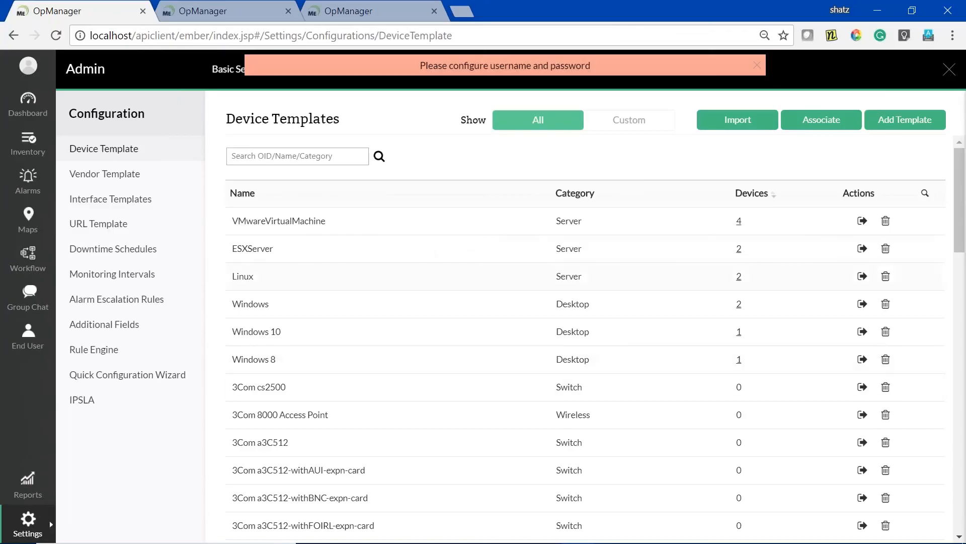
- Reopen the Windows device template to check its monitoring interval setting, and close it without making changes
{"action": "left_click", "coordinate": [270, 309]}
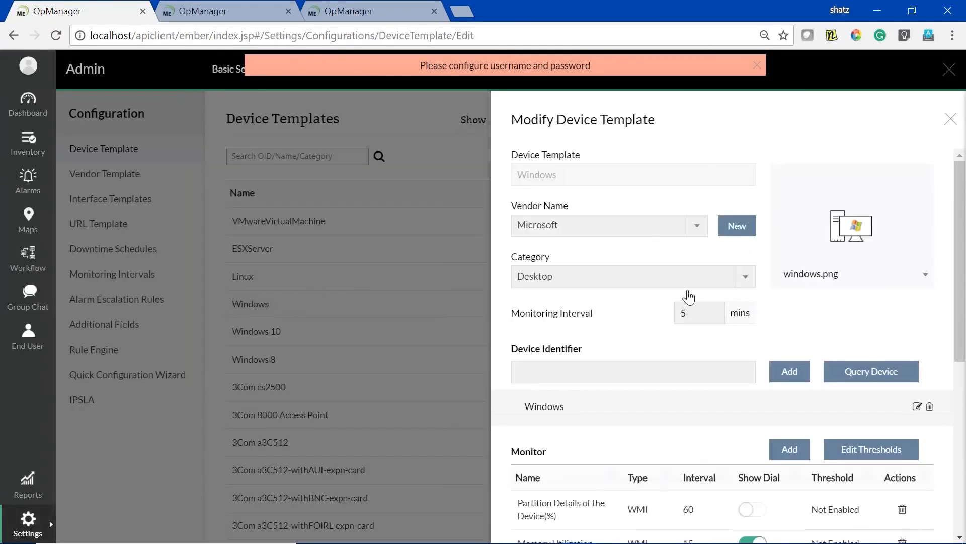
{"action": "left_click", "coordinate": [688, 310]}
{"action": "left_click", "coordinate": [951, 122]}
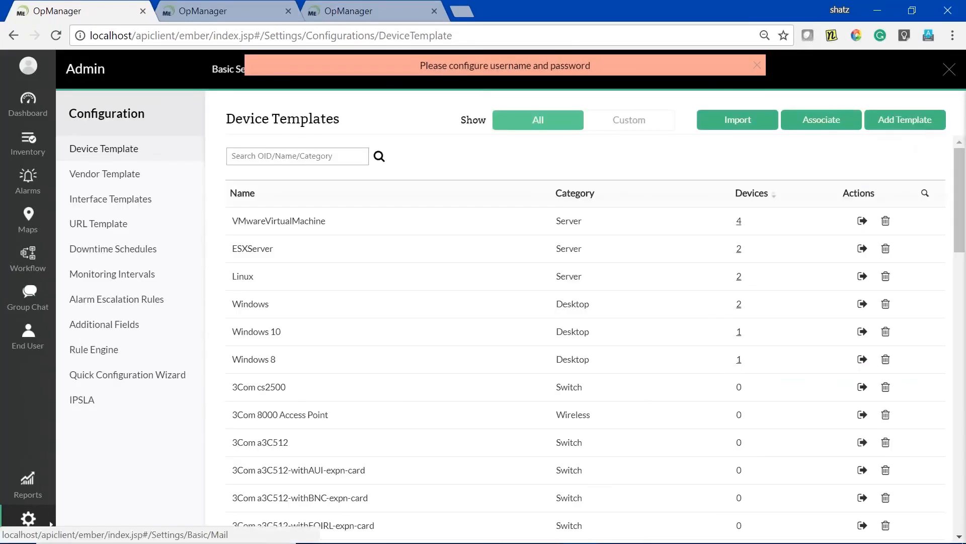
- Open the global Monitoring Intervals configuration, review the intervals for each infrastructure category, and save them
{"action": "left_click", "coordinate": [37, 514]}
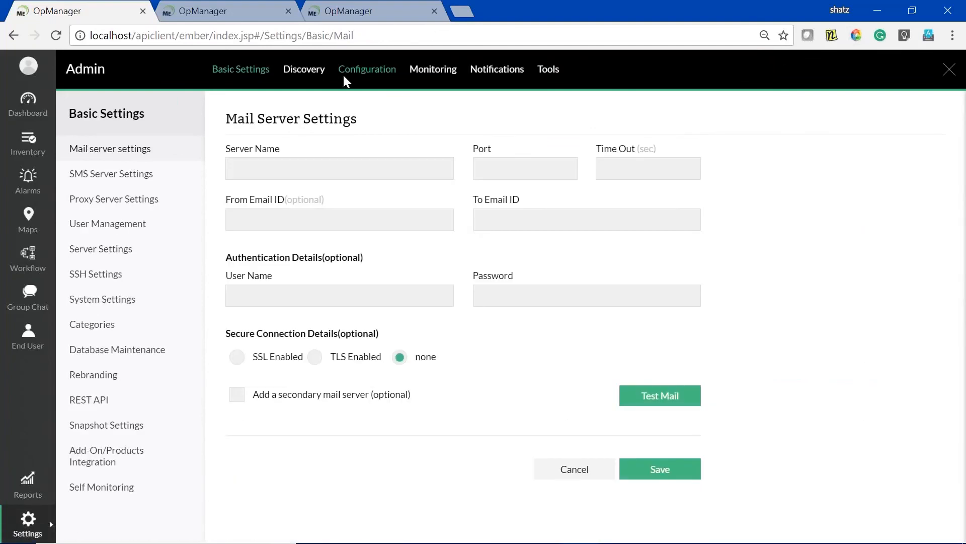
{"action": "left_click", "coordinate": [367, 69]}
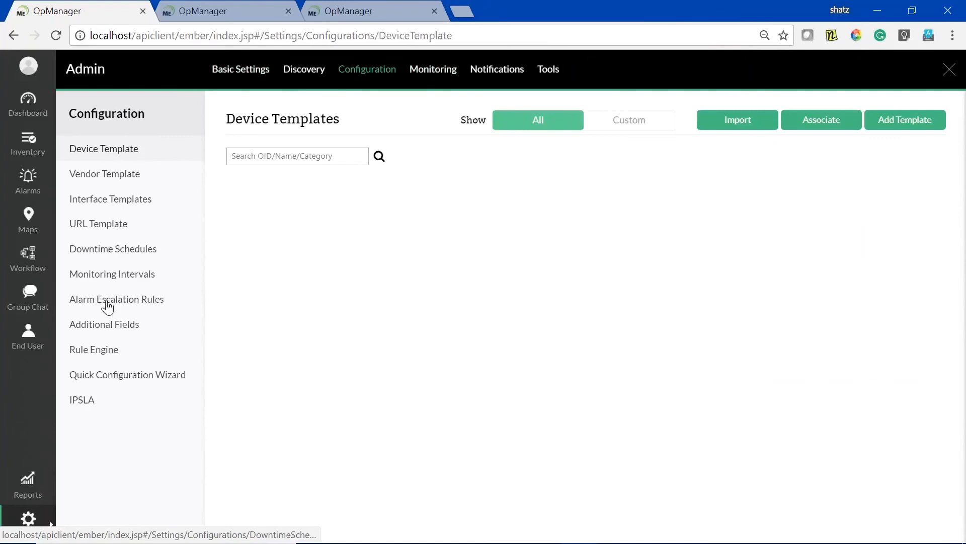
{"action": "left_click", "coordinate": [112, 275]}
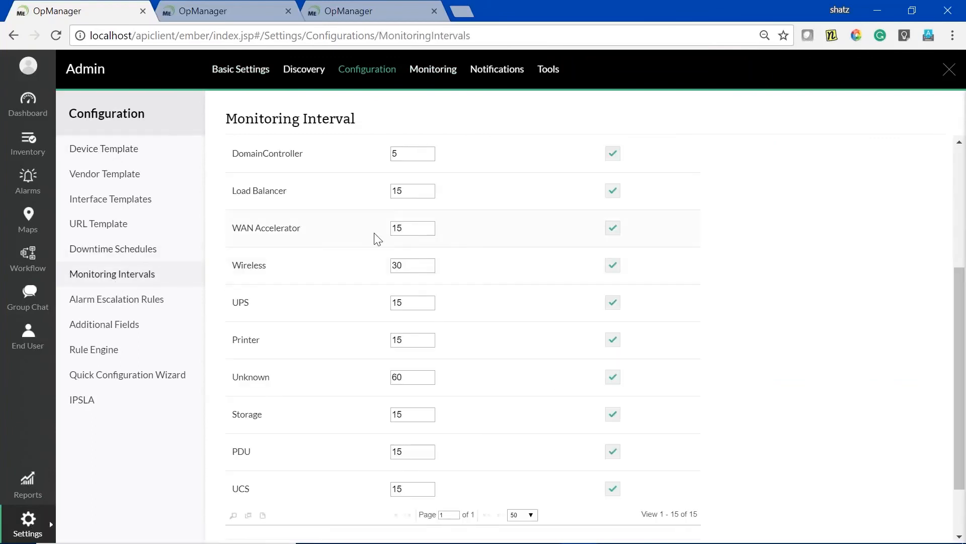
{"action": "scroll", "coordinate": [412, 341], "scroll_direction": "up", "scroll_amount": 5}
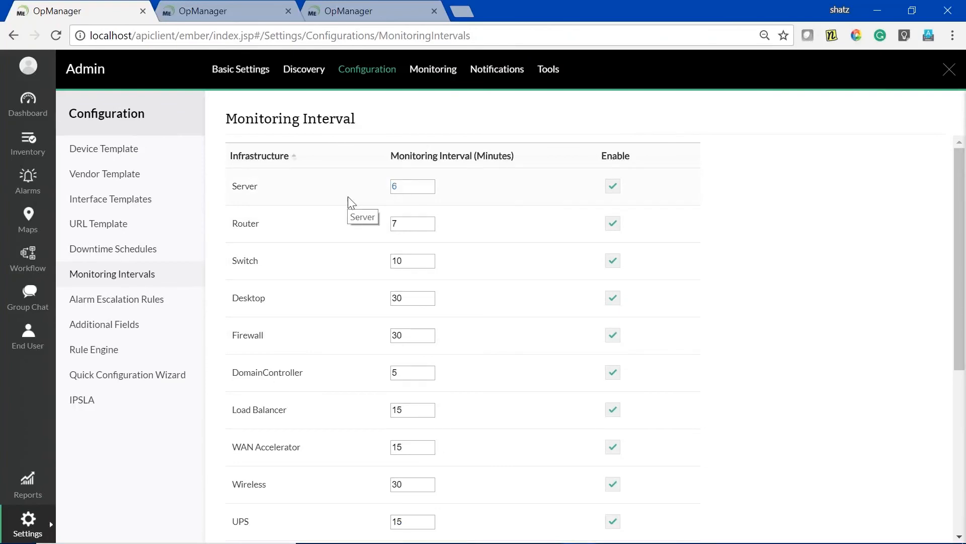
{"action": "scroll", "coordinate": [496, 247], "scroll_direction": "down", "scroll_amount": 6}
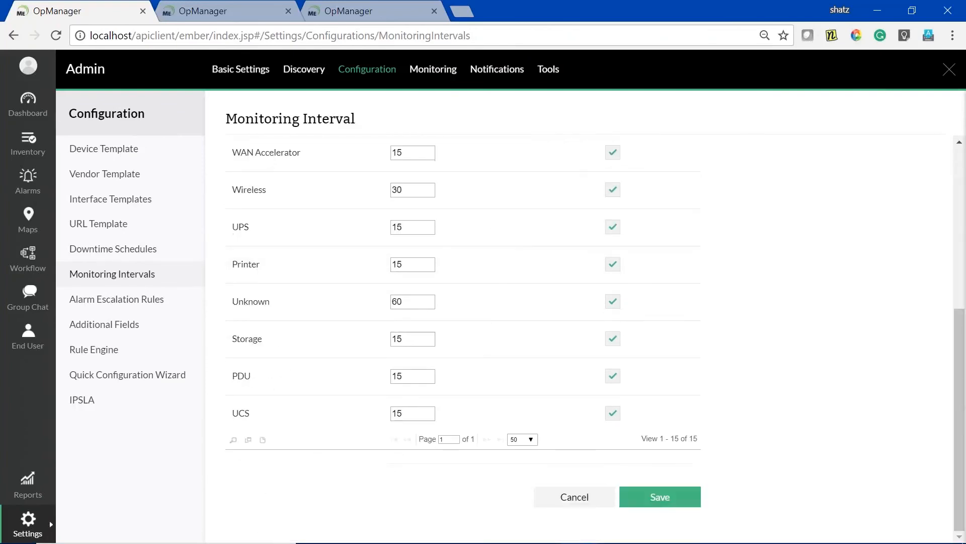
{"action": "left_click", "coordinate": [663, 488]}
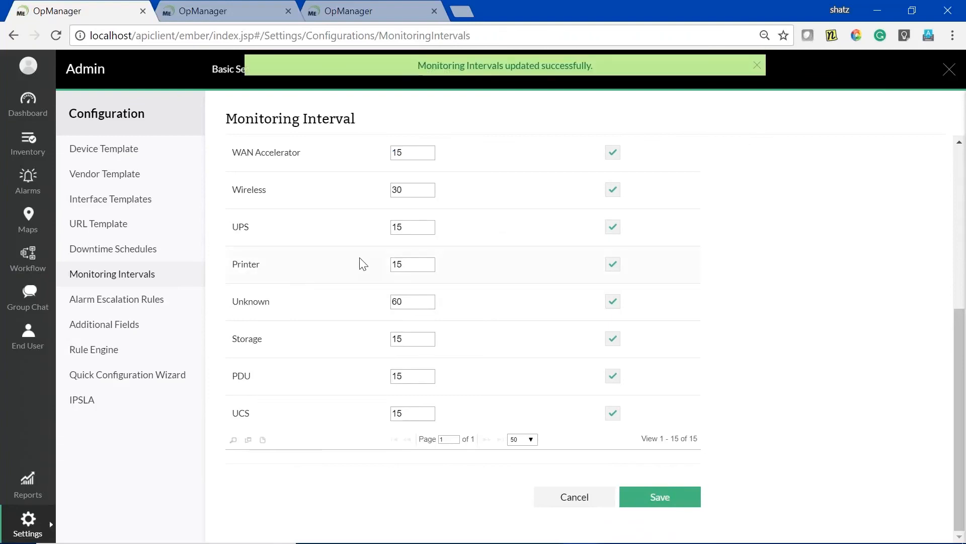
- Set the monitoring interval of the Opm-esx6-2 device to 15 minutes, and advance the presentation past Question 5
{"action": "left_click", "coordinate": [29, 147]}
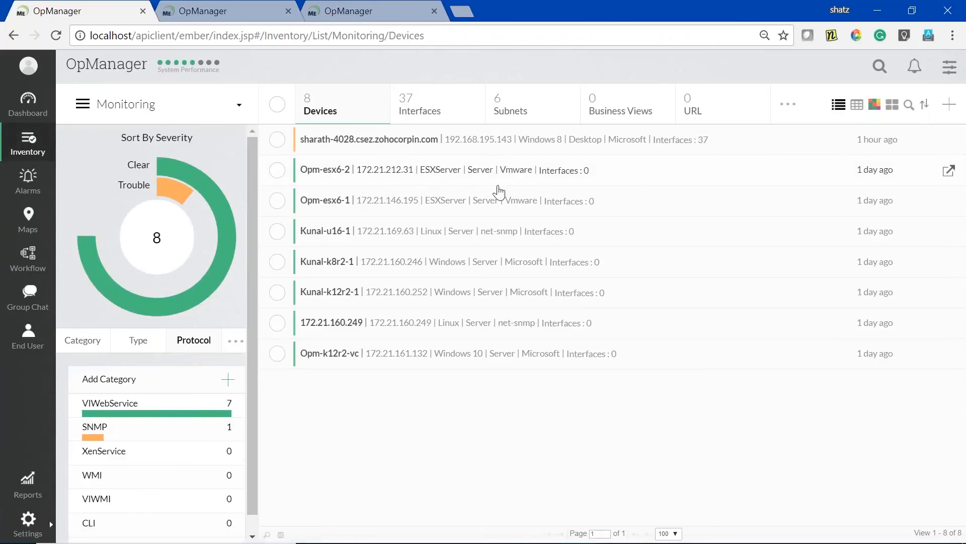
{"action": "left_click", "coordinate": [322, 170]}
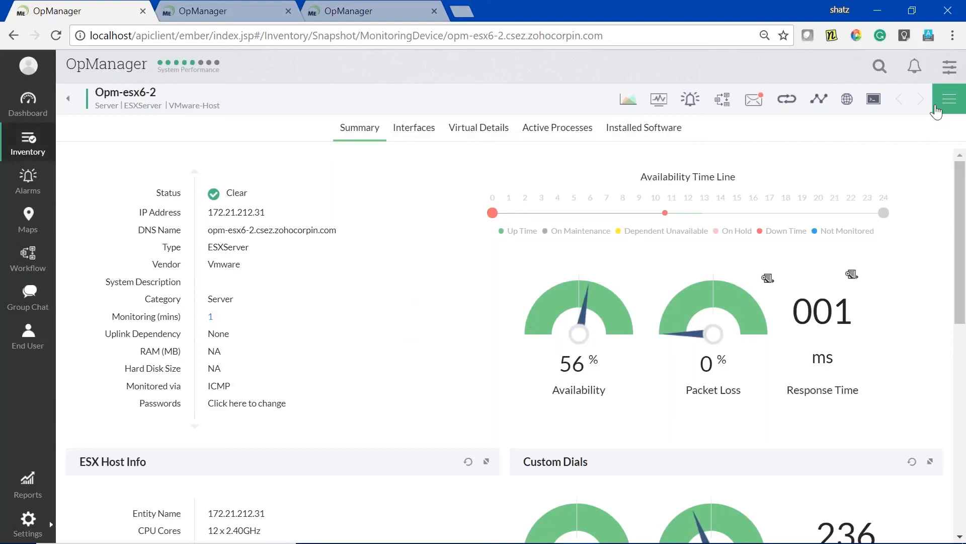
{"action": "left_click", "coordinate": [951, 108]}
{"action": "left_click", "coordinate": [752, 199]}
{"action": "left_click", "coordinate": [533, 385]}
{"action": "key", "text": "BackSpace"}
{"action": "type", "text": "15"}
{"action": "left_click", "coordinate": [901, 510]}
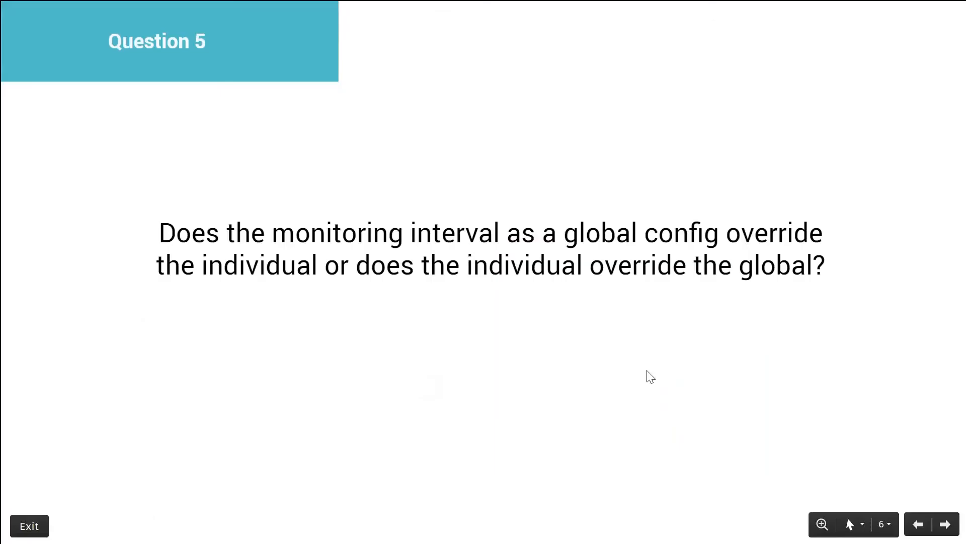
{"action": "key", "text": "Right"}
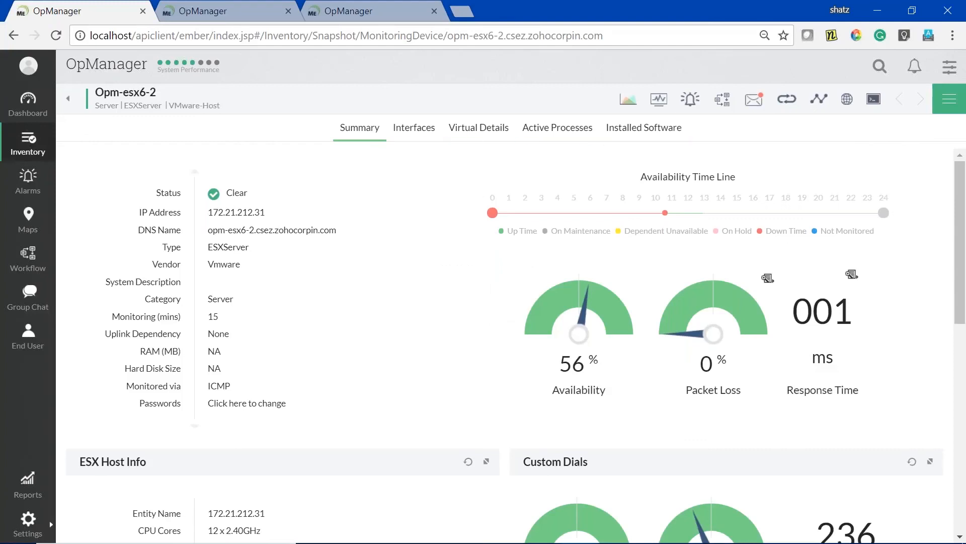
- Examine the performance monitors of Opm-esx6-2, reading through the protocol and polling interval of each monitor
{"action": "left_click", "coordinate": [667, 100]}
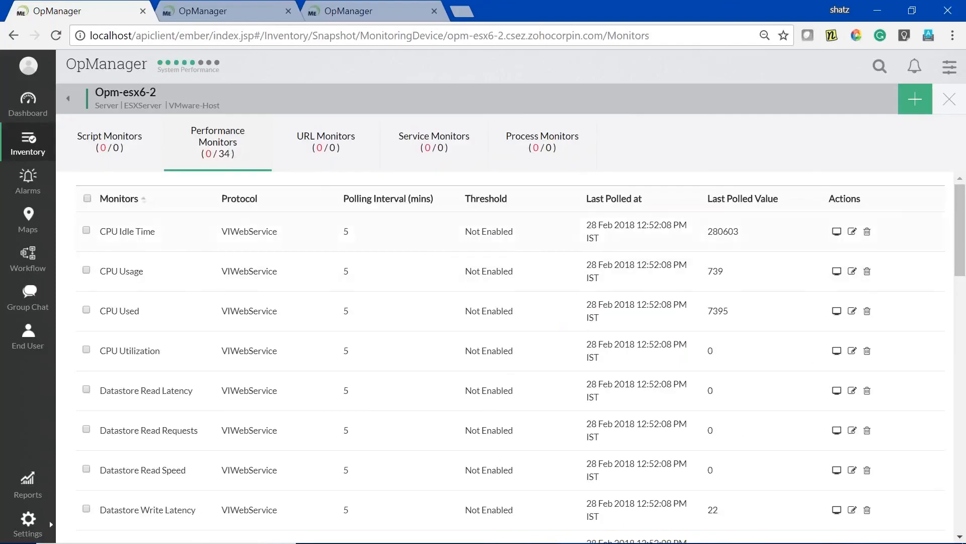
{"action": "scroll", "coordinate": [239, 237], "scroll_direction": "down", "scroll_amount": 10}
{"action": "scroll", "coordinate": [239, 222], "scroll_direction": "down", "scroll_amount": 1}
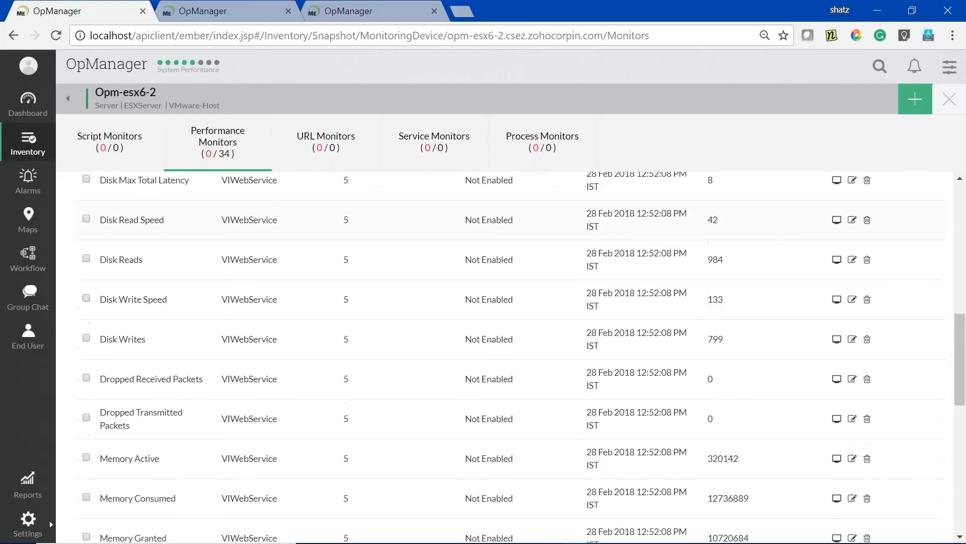
{"action": "scroll", "coordinate": [239, 222], "scroll_direction": "down", "scroll_amount": 3}
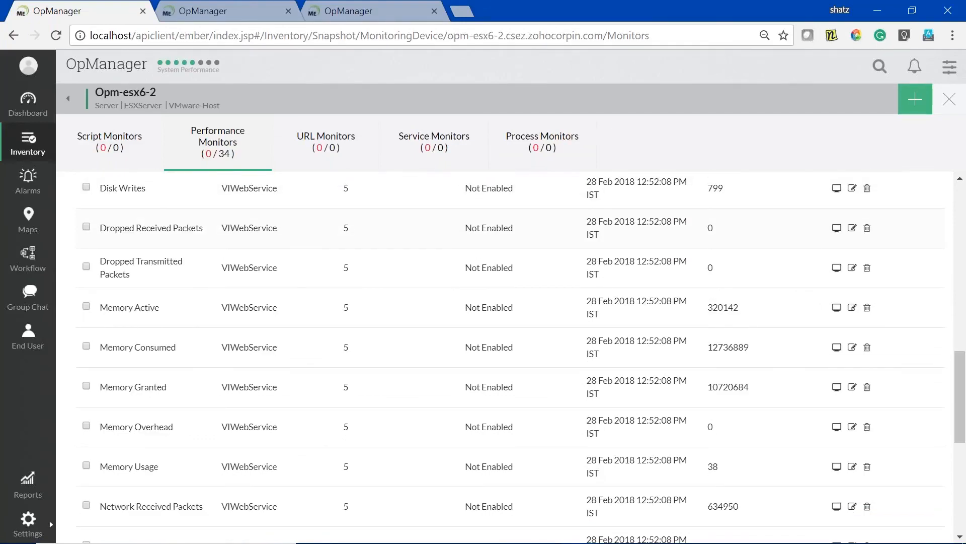
{"action": "scroll", "coordinate": [503, 357], "scroll_direction": "up", "scroll_amount": 5}
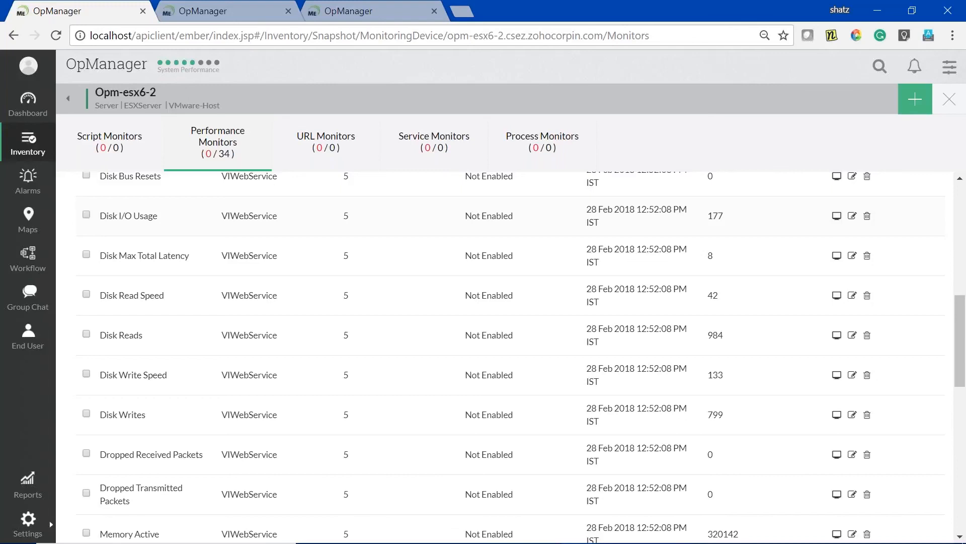
{"action": "scroll", "coordinate": [503, 352], "scroll_direction": "down", "scroll_amount": 1}
{"action": "scroll", "coordinate": [503, 352], "scroll_direction": "up", "scroll_amount": 9}
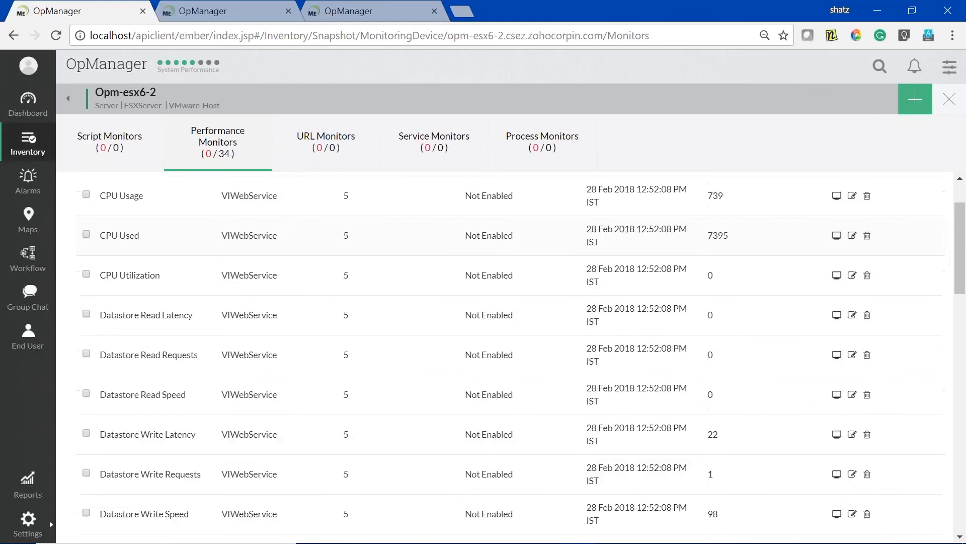
{"action": "scroll", "coordinate": [503, 352], "scroll_direction": "up", "scroll_amount": 2}
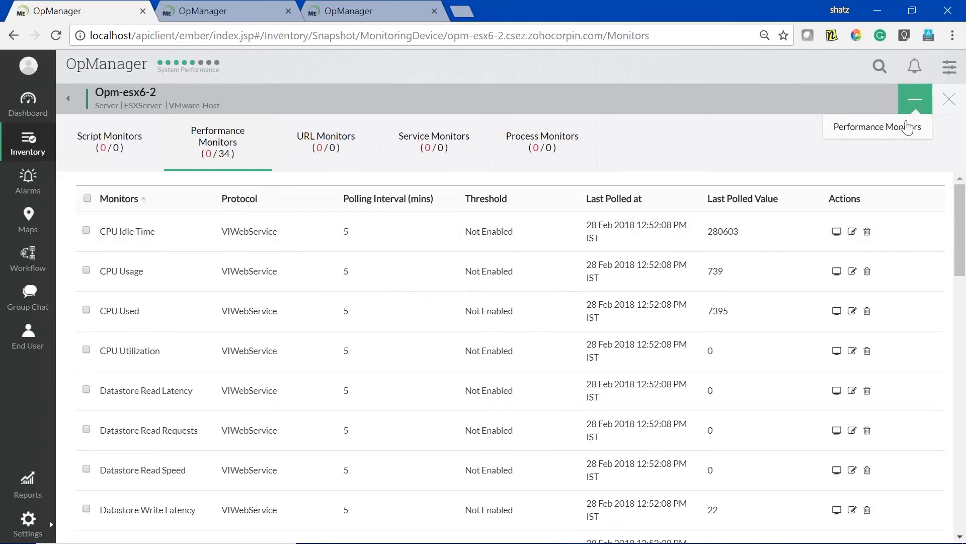
- Try to add the SNMP monitor Partition Details of the Device (%) to Opm-esx6-2
{"action": "left_click", "coordinate": [915, 101]}
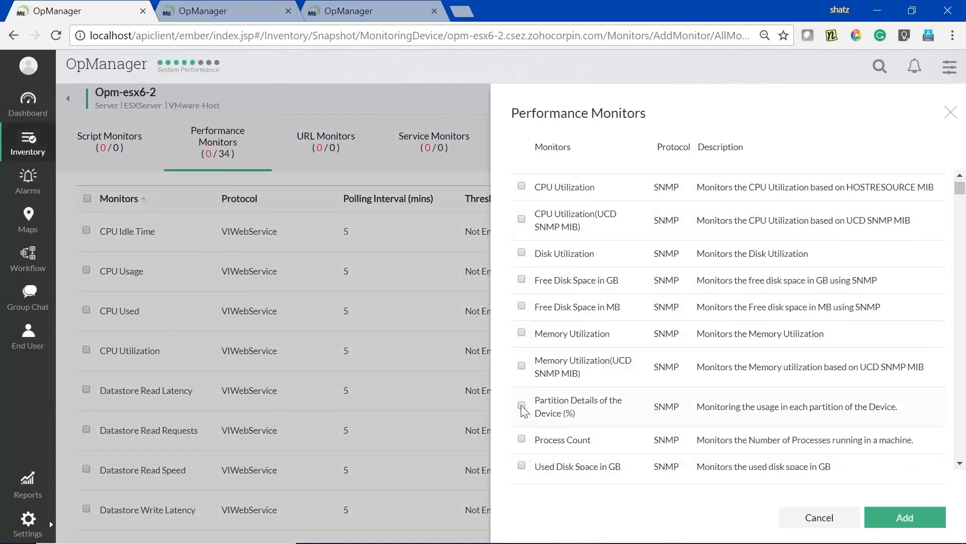
{"action": "left_click", "coordinate": [522, 407]}
{"action": "scroll", "coordinate": [522, 406], "scroll_direction": "down", "scroll_amount": 3}
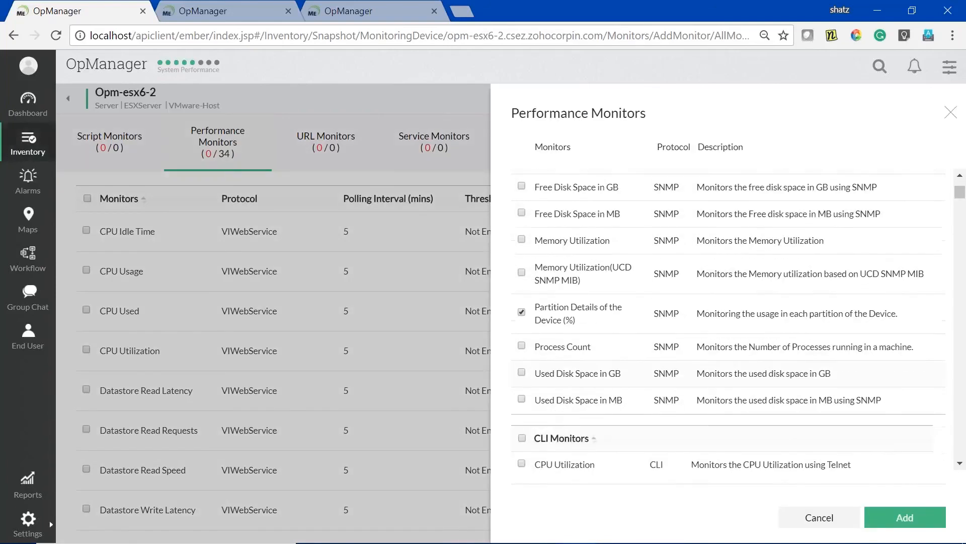
{"action": "left_click", "coordinate": [895, 509]}
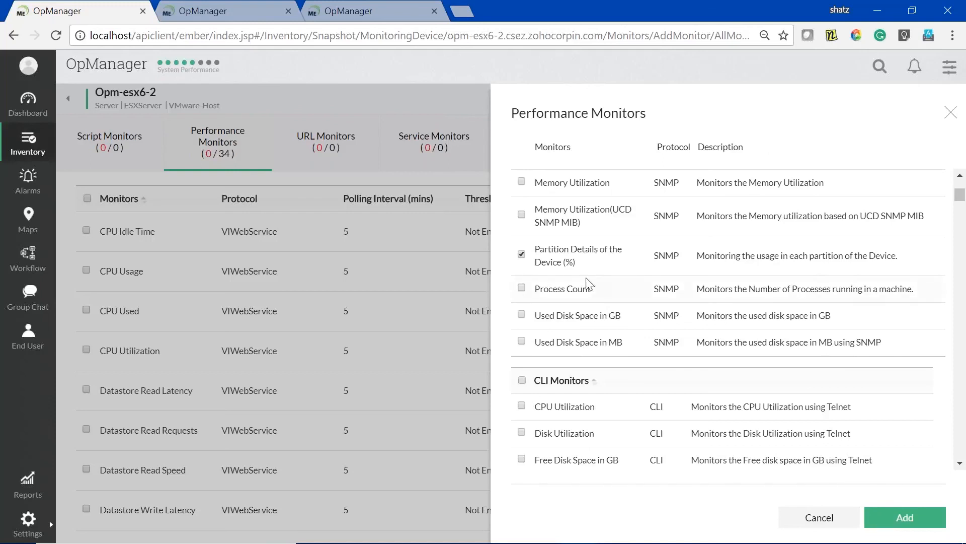
{"action": "scroll", "coordinate": [589, 282], "scroll_direction": "up", "scroll_amount": 3}
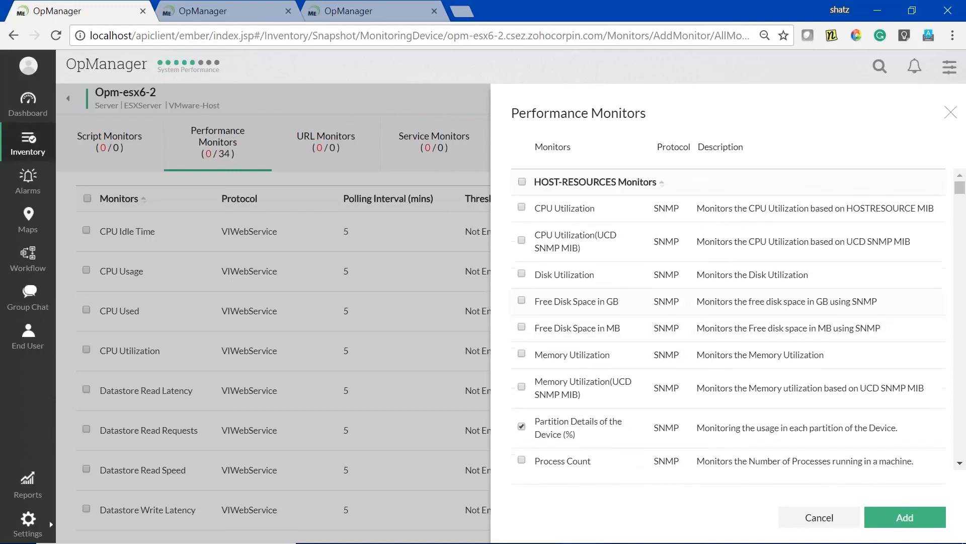
- Switch to the presentation, advance from Question 6 to Question 7, and return to OpManager
{"action": "key", "text": "alt+Tab"}
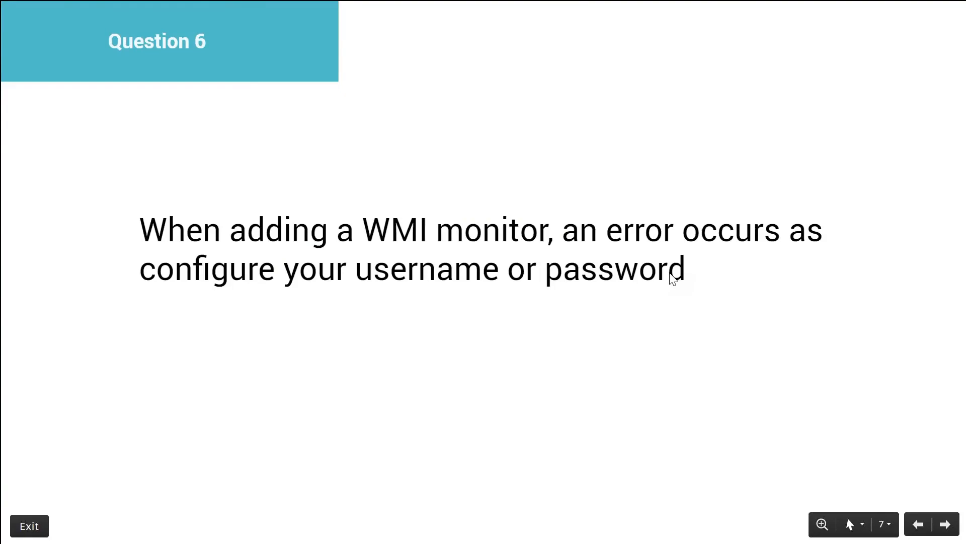
{"action": "key", "text": "Right"}
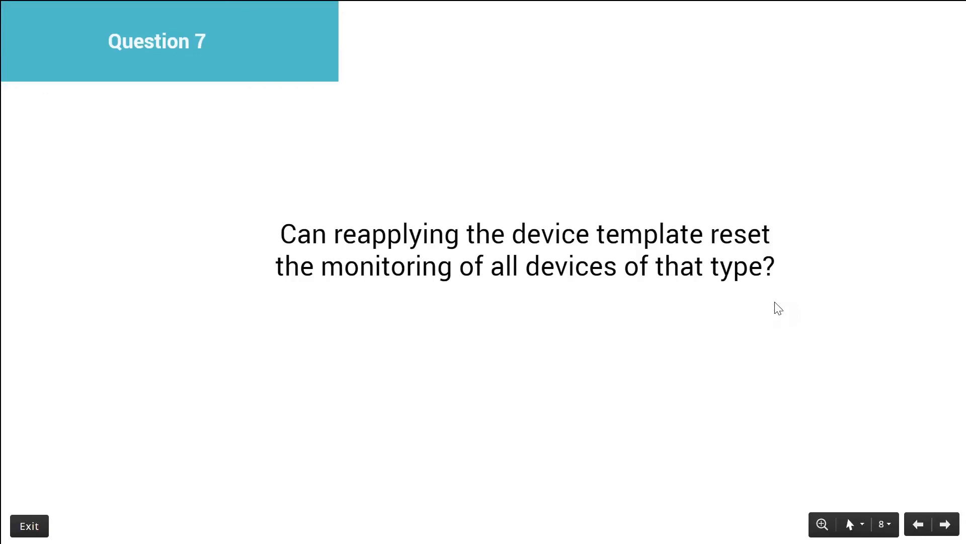
{"action": "key", "text": "alt+Tab"}
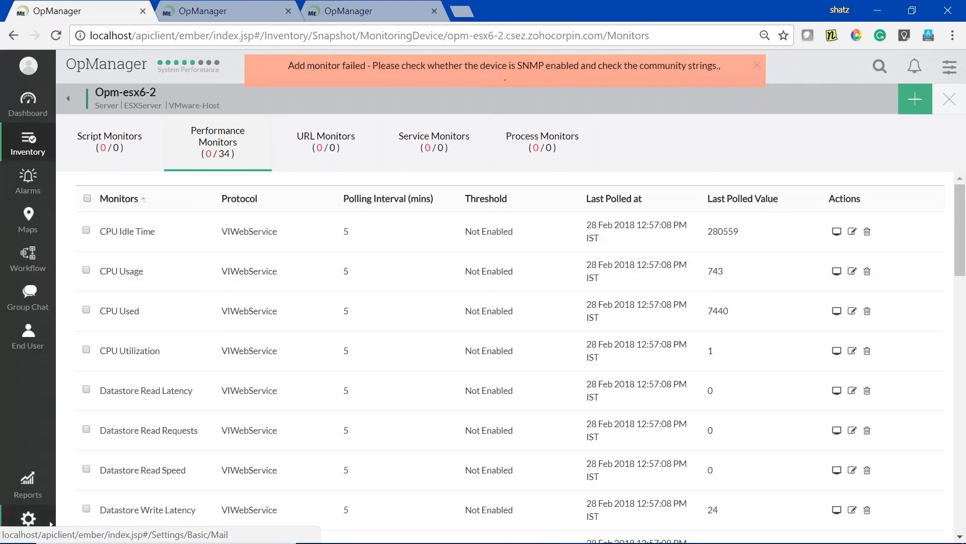
- Open the Windows device template, review its monitors, and save it to proceed to its device association
{"action": "left_click", "coordinate": [28, 518]}
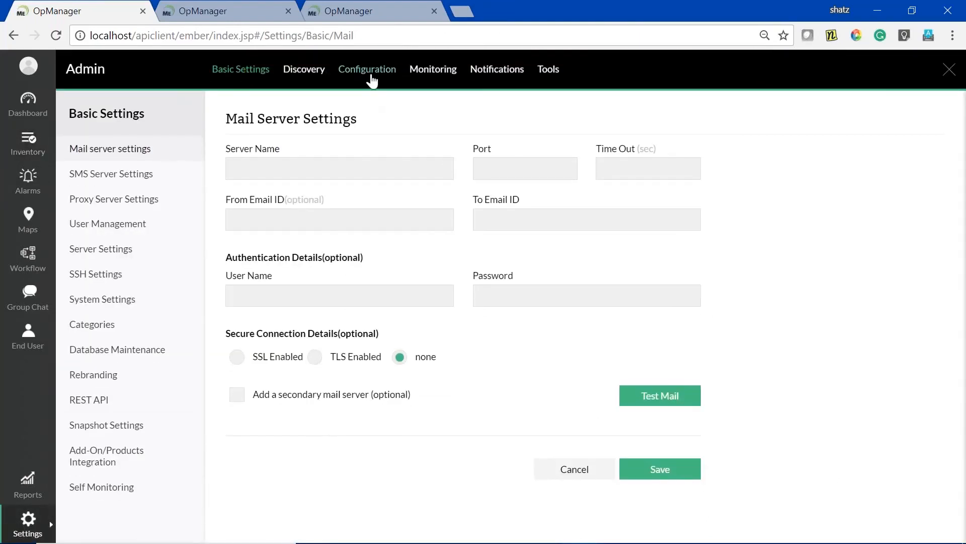
{"action": "left_click", "coordinate": [372, 76]}
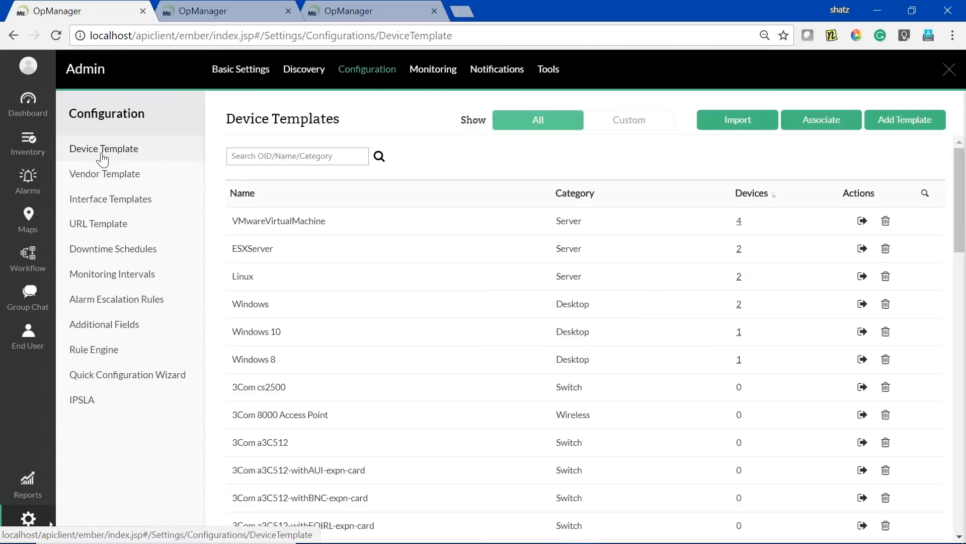
{"action": "left_click", "coordinate": [311, 304]}
{"action": "scroll", "coordinate": [798, 217], "scroll_direction": "down", "scroll_amount": 2}
{"action": "scroll", "coordinate": [800, 223], "scroll_direction": "down", "scroll_amount": 5}
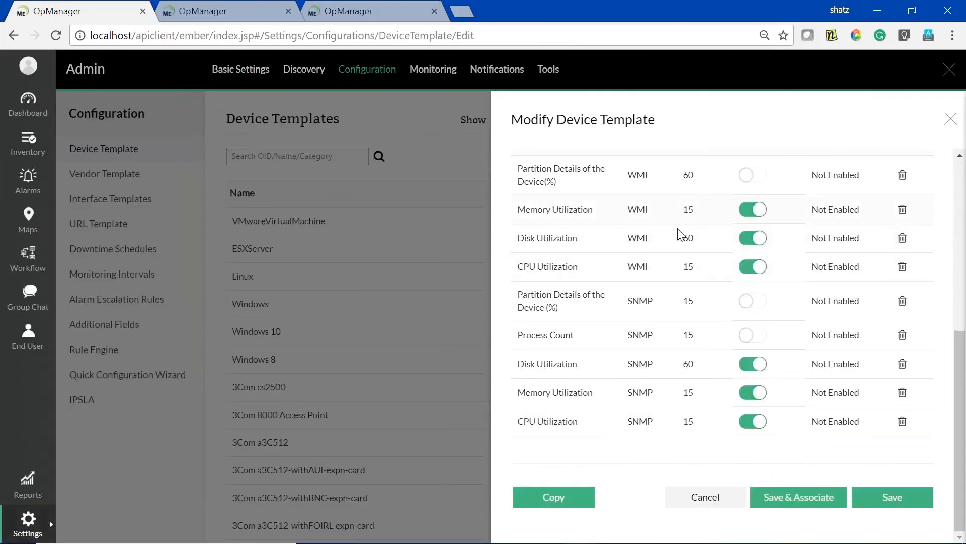
{"action": "left_click", "coordinate": [804, 503]}
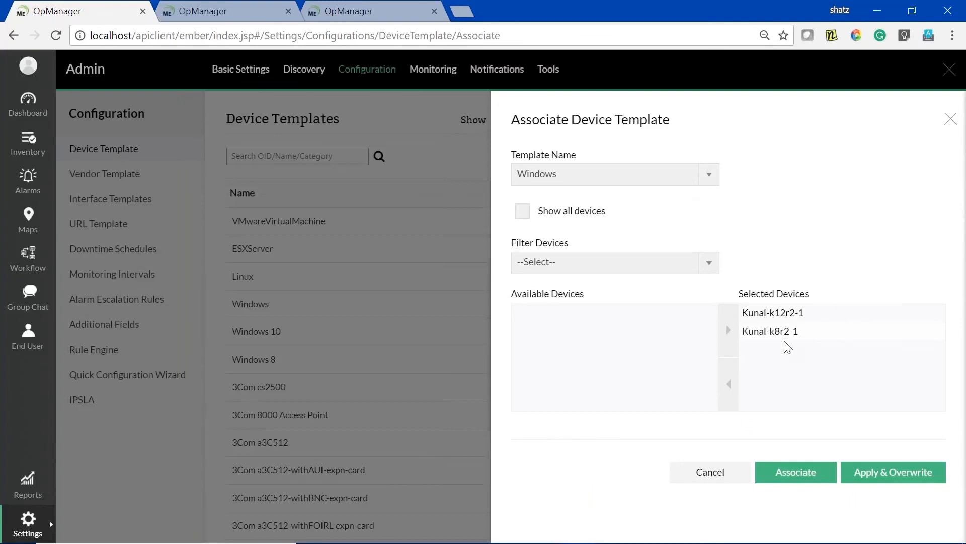
- Take the k12r2-1 device out of the Windows template's selected devices, and close the association form without applying it
{"action": "left_click", "coordinate": [792, 317]}
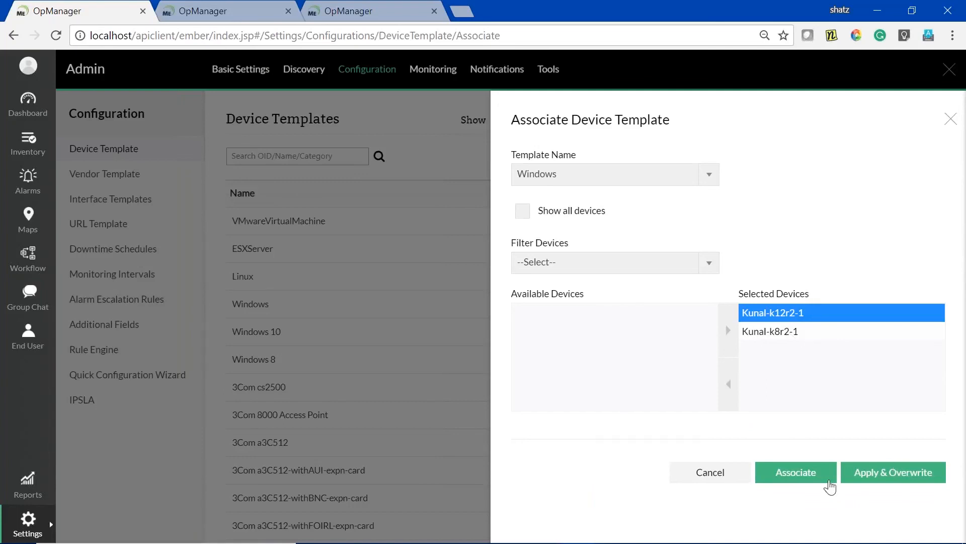
{"action": "left_click", "coordinate": [732, 385]}
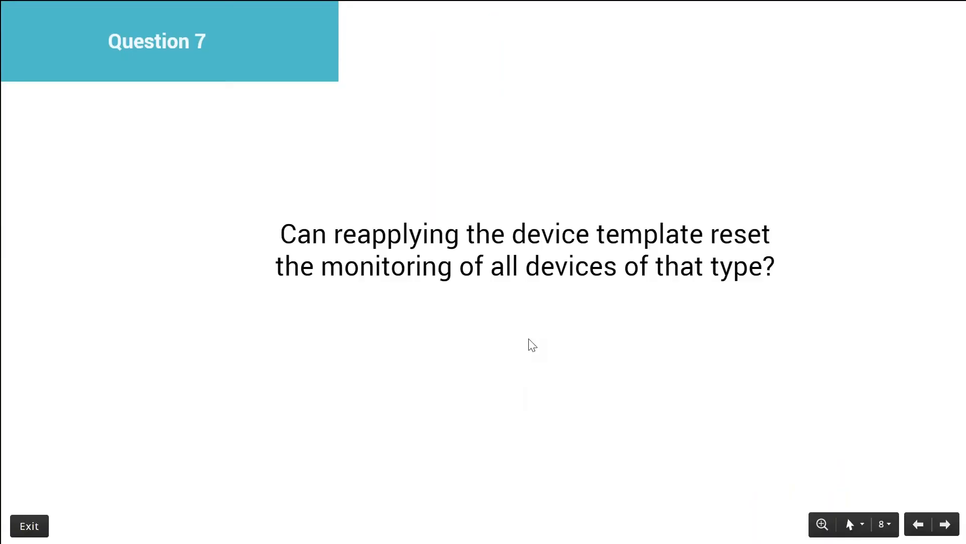
{"action": "key", "text": "Right"}
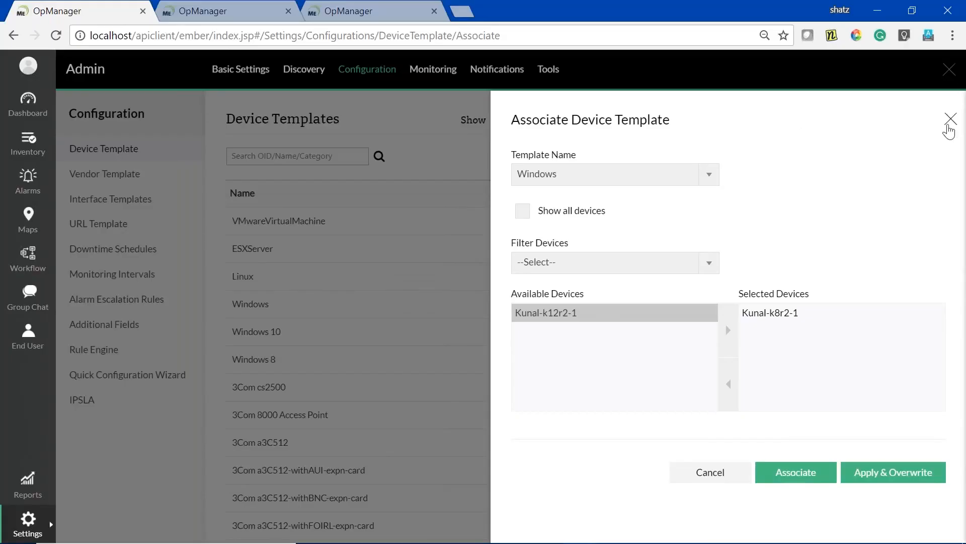
{"action": "left_click", "coordinate": [947, 124]}
{"action": "left_click", "coordinate": [947, 124]}
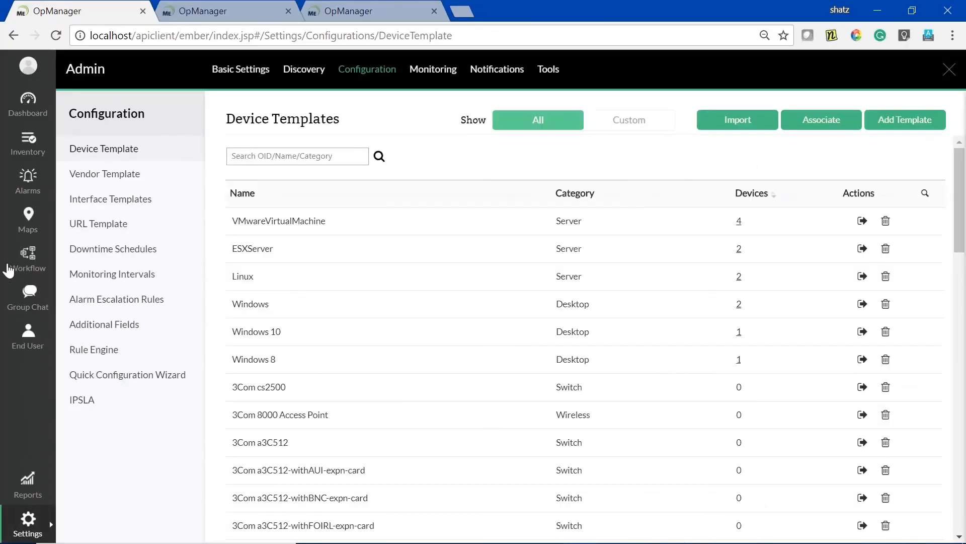
- Open the Self Monitoring page in the basic settings, and advance the presentation past Question 8
{"action": "left_click", "coordinate": [34, 526]}
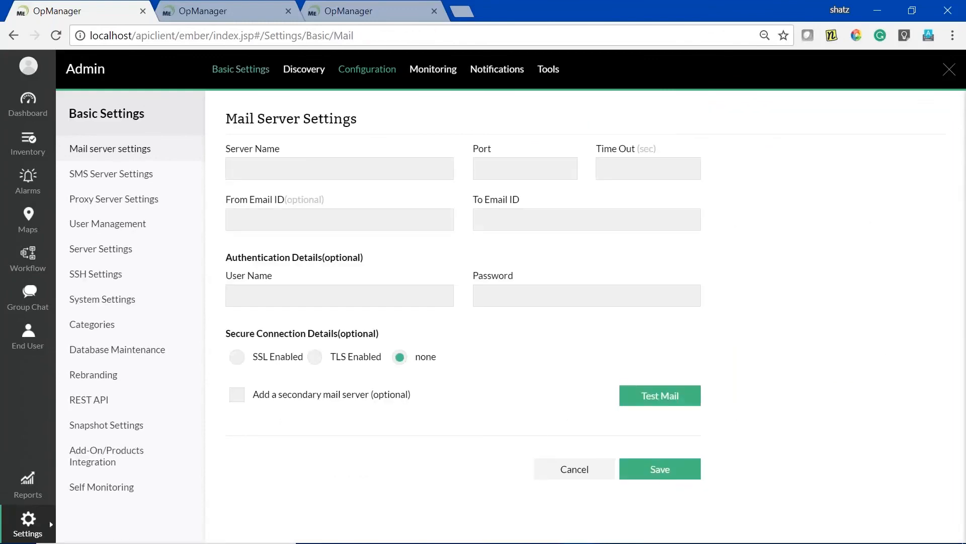
{"action": "left_click", "coordinate": [101, 487]}
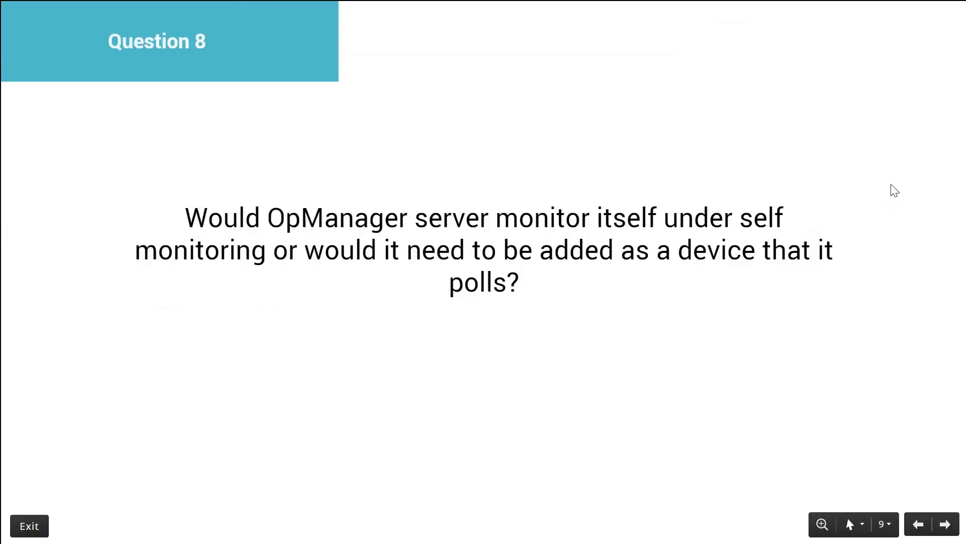
{"action": "key", "text": "Right"}
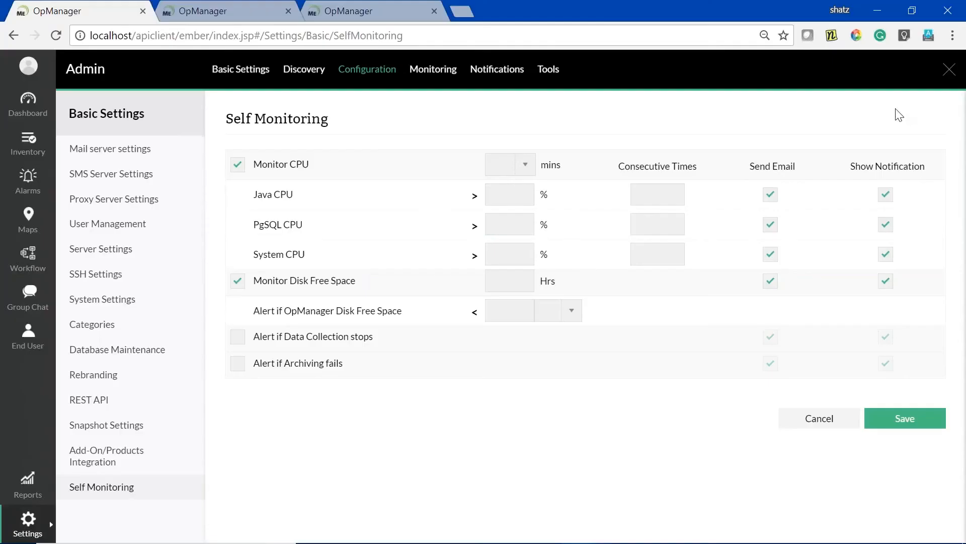
- Open the Windows 8 desktop's snapshot from the inventory and view its interfaces, active processes and installed software before returning to the summary
{"action": "left_click", "coordinate": [38, 151]}
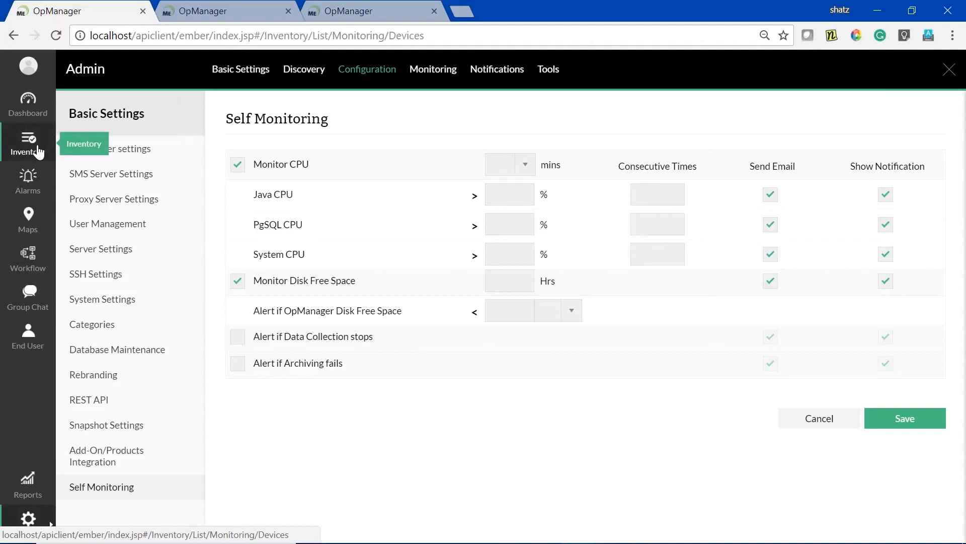
{"action": "left_click", "coordinate": [423, 144]}
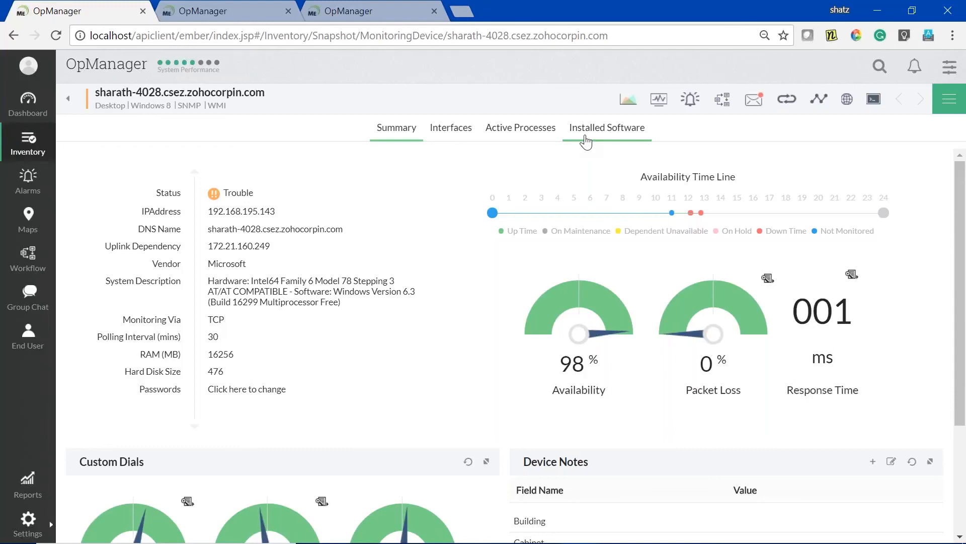
{"action": "left_click", "coordinate": [462, 131]}
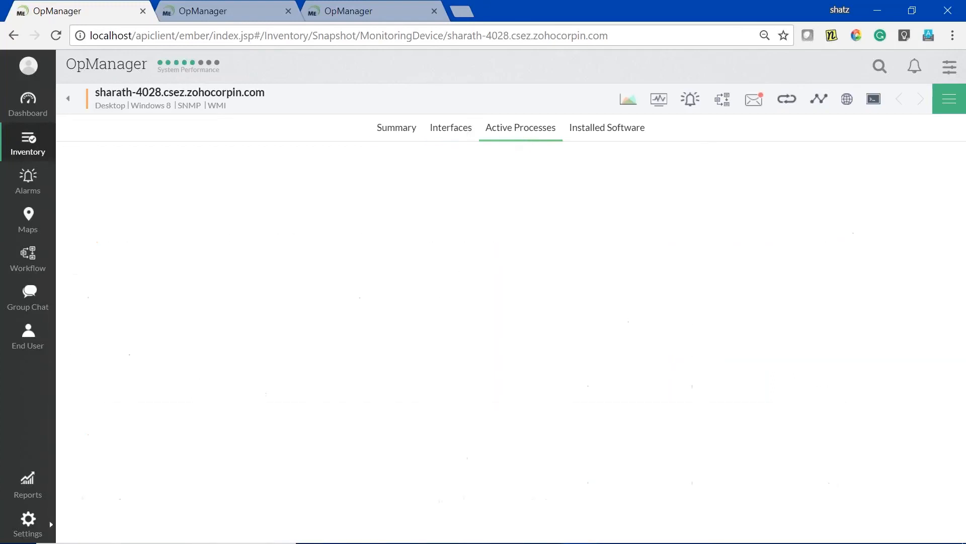
{"action": "left_click", "coordinate": [517, 129]}
{"action": "left_click", "coordinate": [609, 132]}
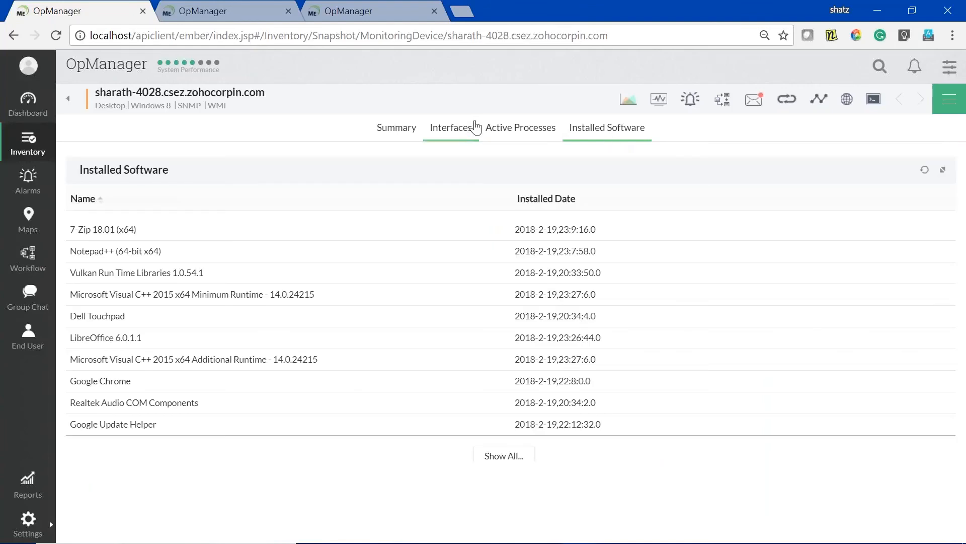
{"action": "left_click", "coordinate": [397, 133]}
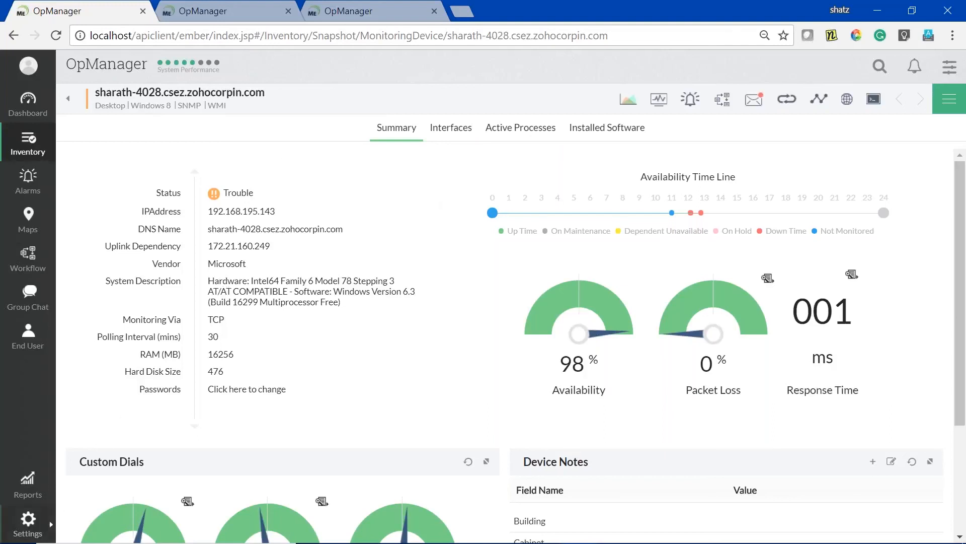
- In the basic snapshot settings, switch the Server Monitoring snapshot to Full View
{"action": "left_click", "coordinate": [28, 521]}
{"action": "left_click", "coordinate": [349, 62]}
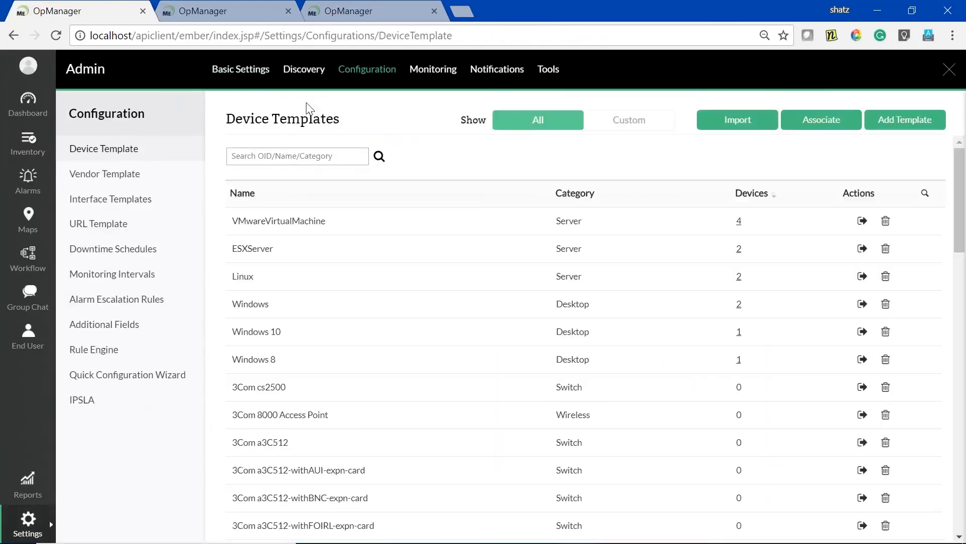
{"action": "left_click", "coordinate": [304, 69]}
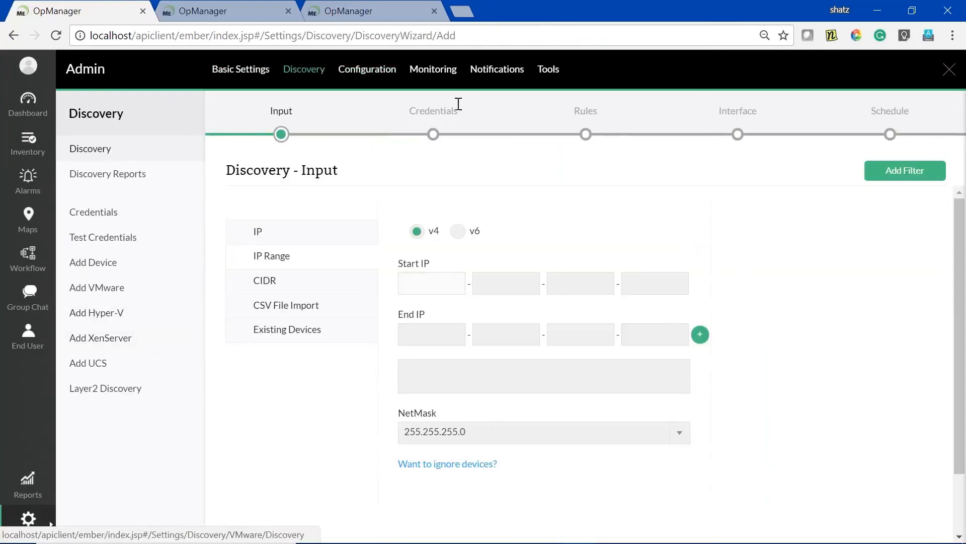
{"action": "left_click", "coordinate": [433, 69]}
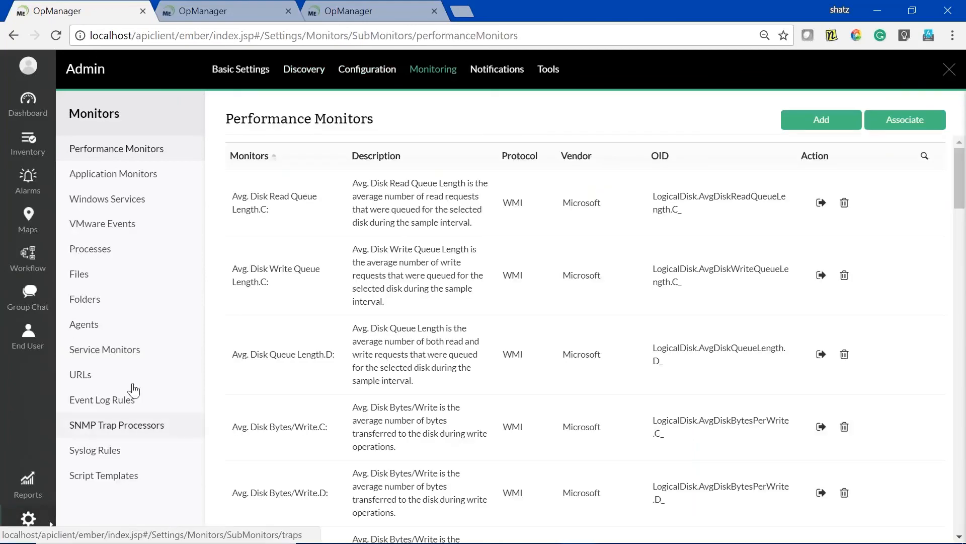
{"action": "left_click", "coordinate": [234, 70]}
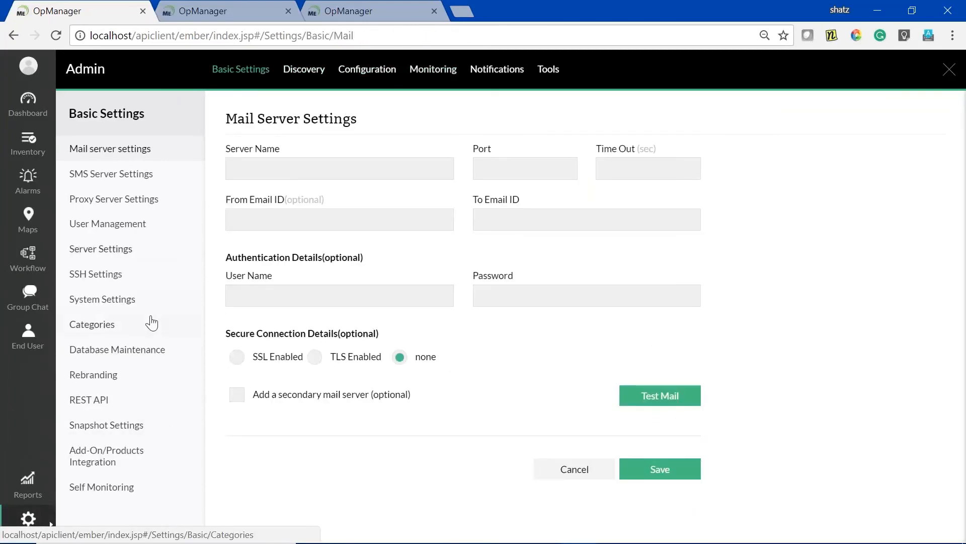
{"action": "left_click", "coordinate": [143, 425]}
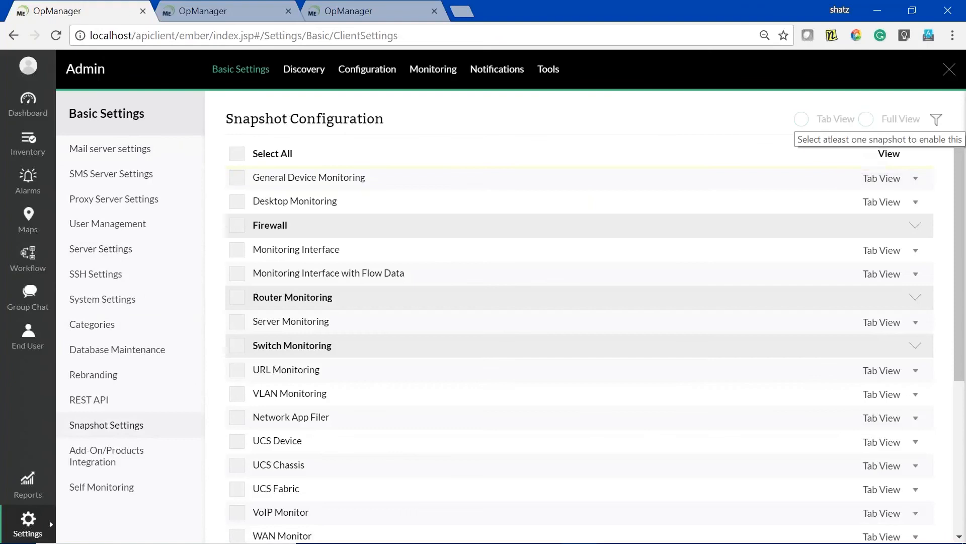
{"action": "left_click", "coordinate": [281, 322]}
{"action": "left_click", "coordinate": [889, 120]}
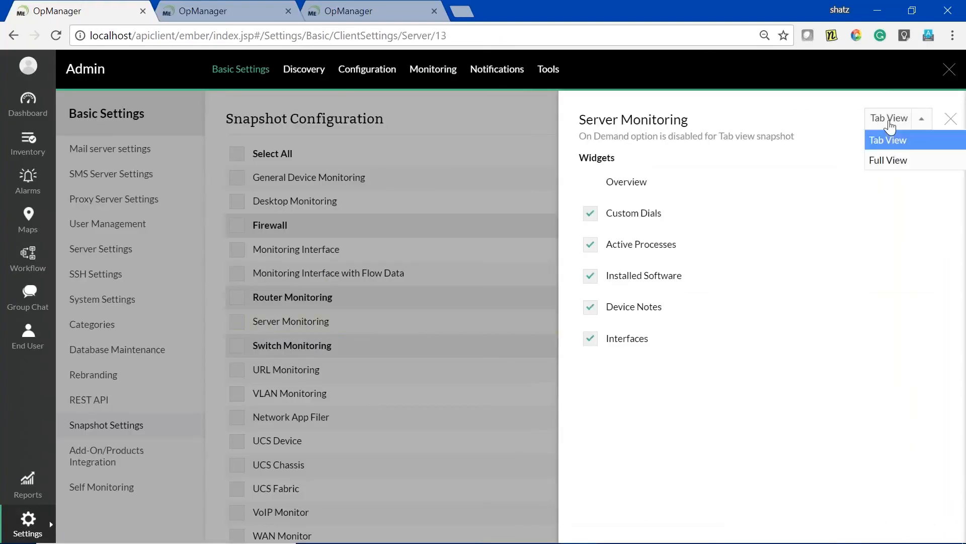
{"action": "left_click", "coordinate": [886, 160]}
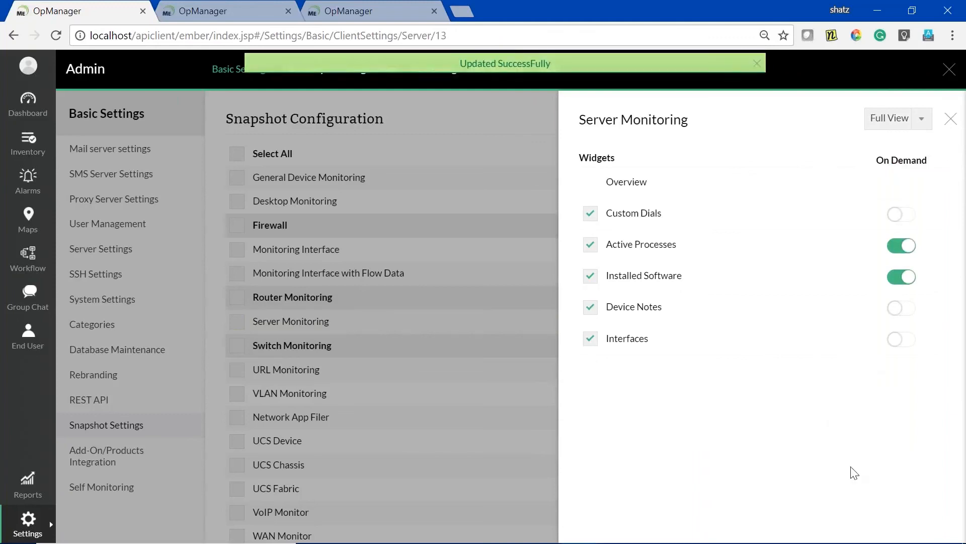
- Reopen the Windows 8 desktop's snapshot from the inventory and examine its summary page, including the custom dials and device notes
{"action": "left_click", "coordinate": [28, 146]}
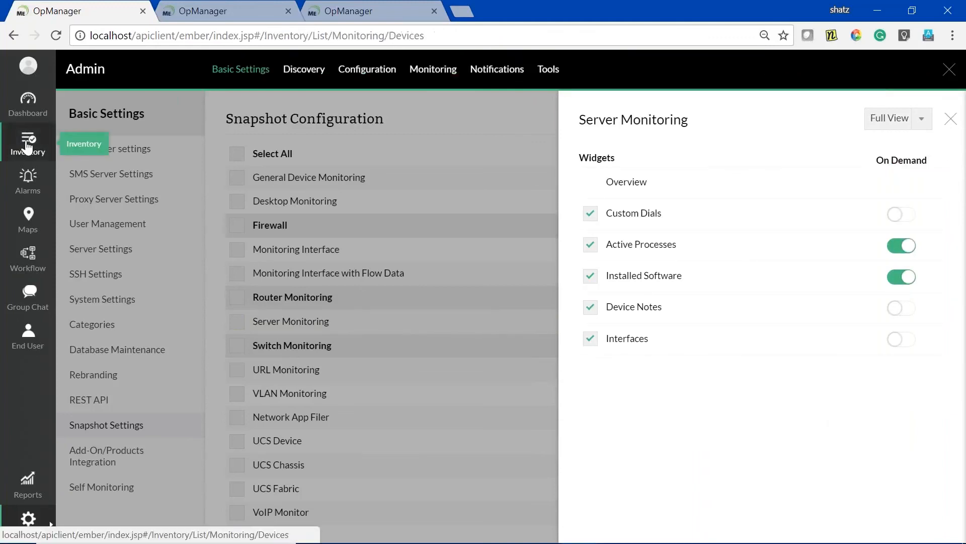
{"action": "left_click", "coordinate": [410, 140]}
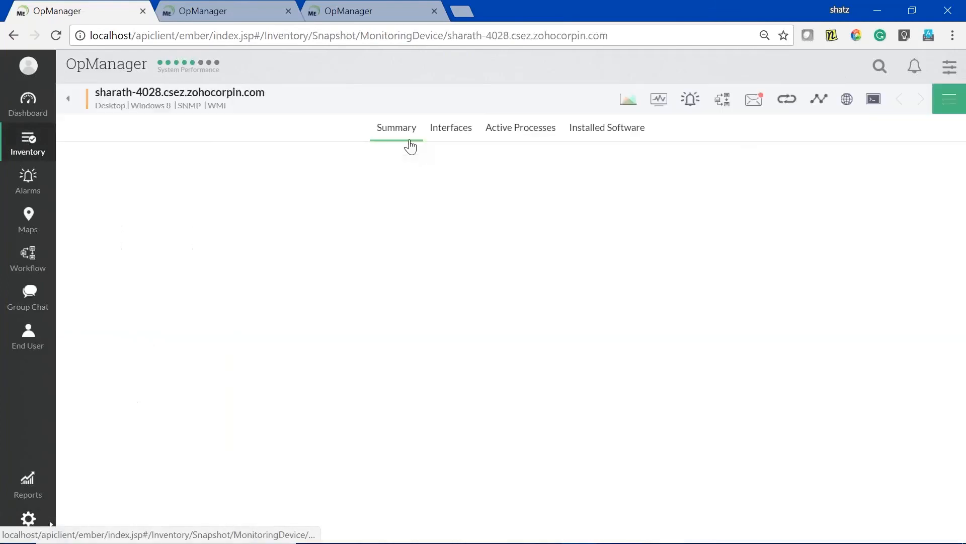
{"action": "scroll", "coordinate": [729, 279], "scroll_direction": "down", "scroll_amount": 3}
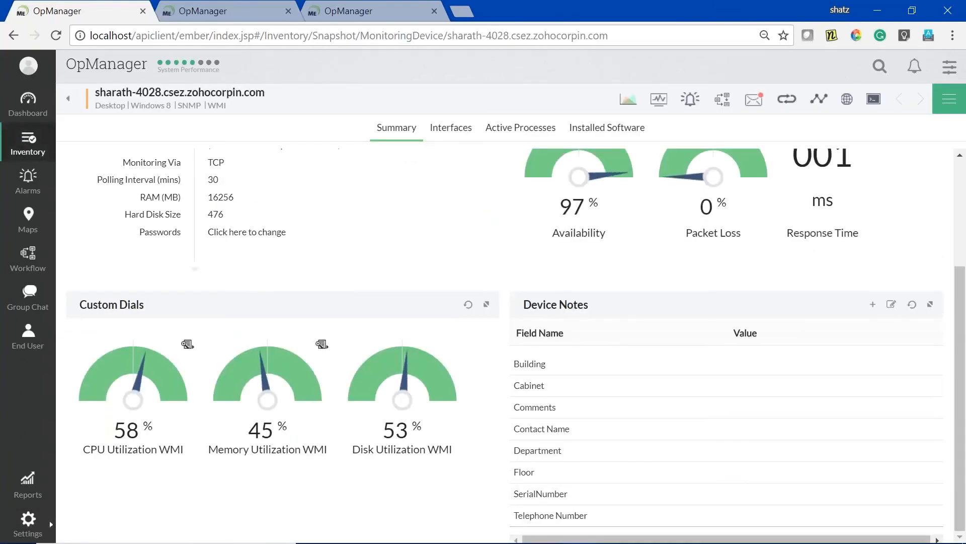
{"action": "scroll", "coordinate": [722, 282], "scroll_direction": "up", "scroll_amount": 3}
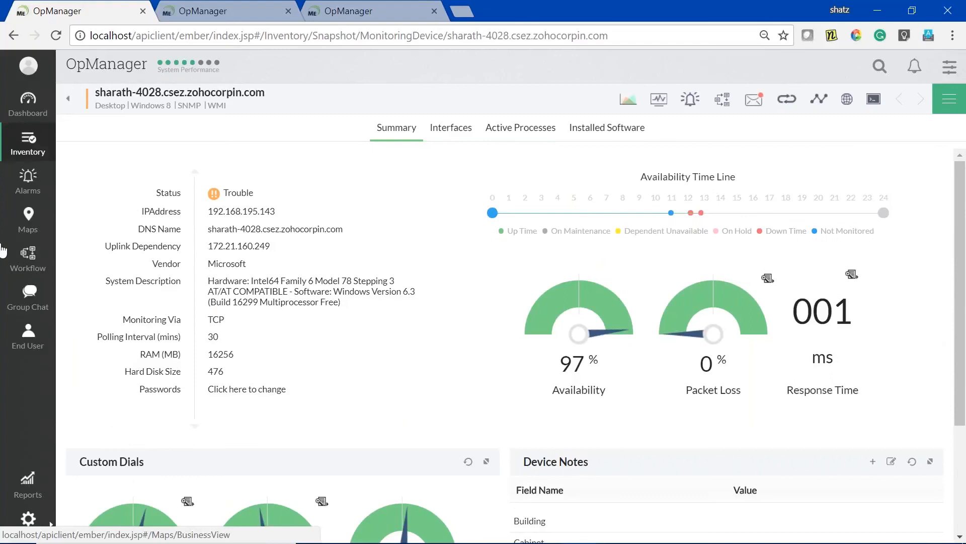
- Review the Server Monitoring widgets and view options in the snapshot settings, keep Full View selected, and close the configuration
{"action": "left_click", "coordinate": [28, 518]}
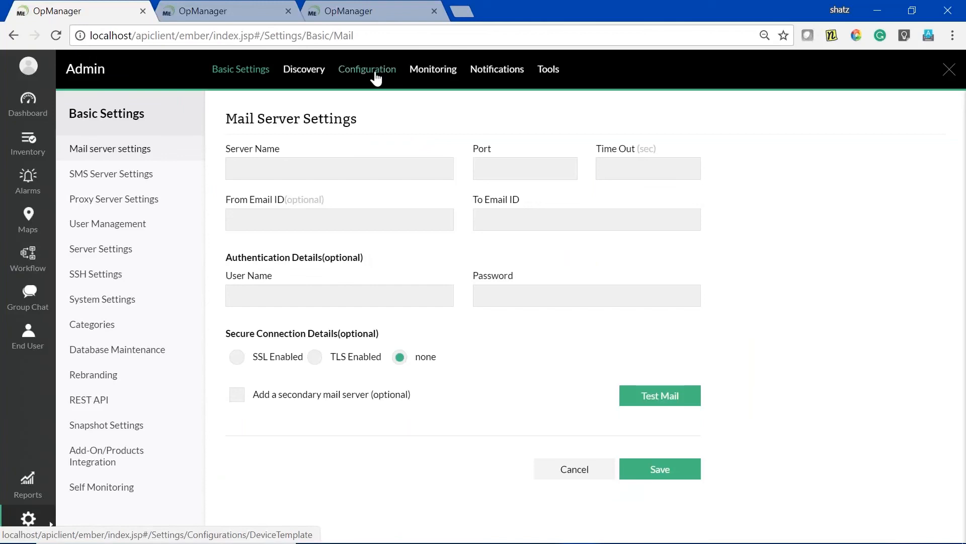
{"action": "left_click", "coordinate": [115, 437]}
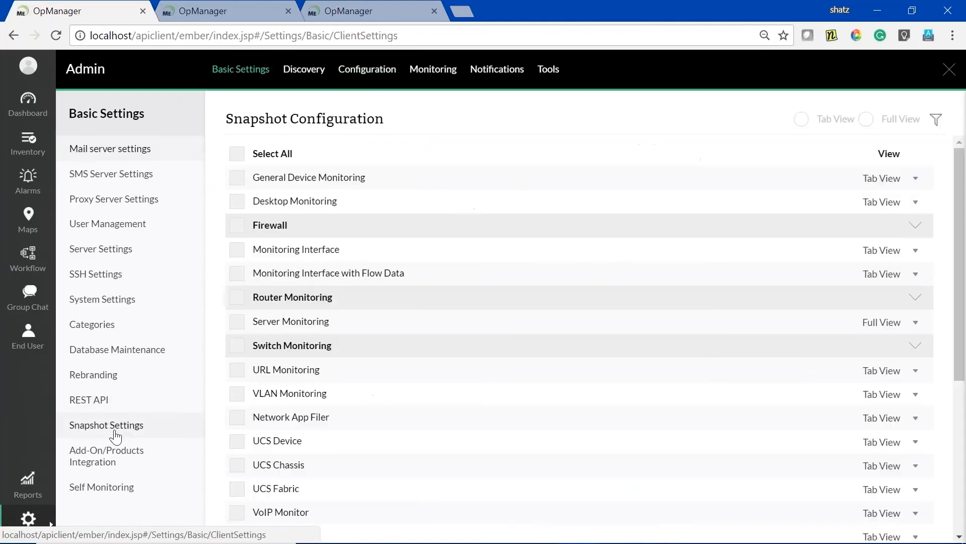
{"action": "left_click", "coordinate": [291, 321]}
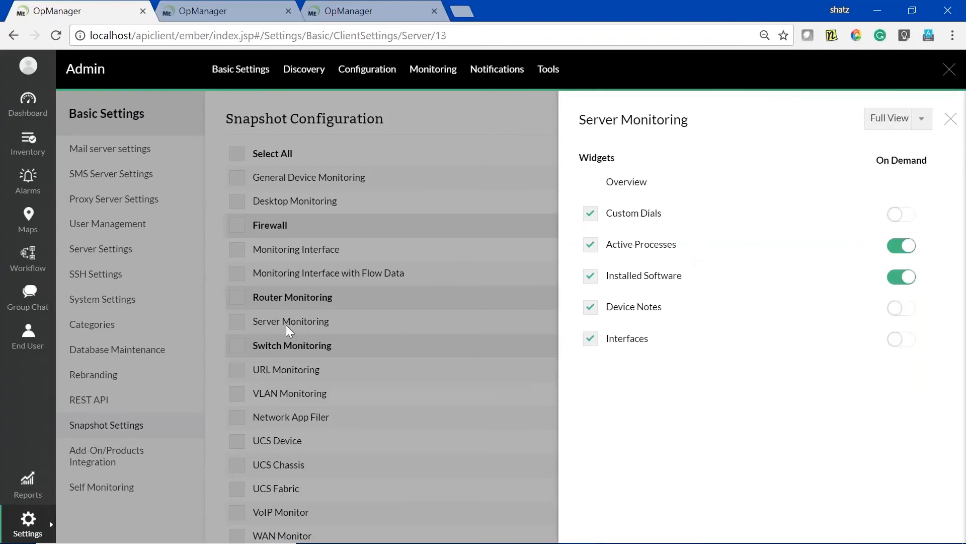
{"action": "left_click", "coordinate": [921, 118]}
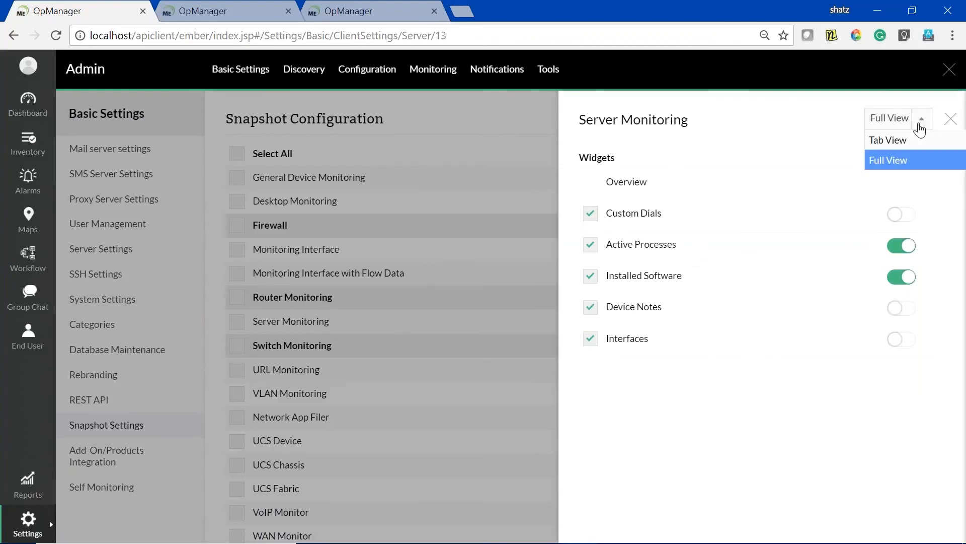
{"action": "left_click", "coordinate": [903, 161]}
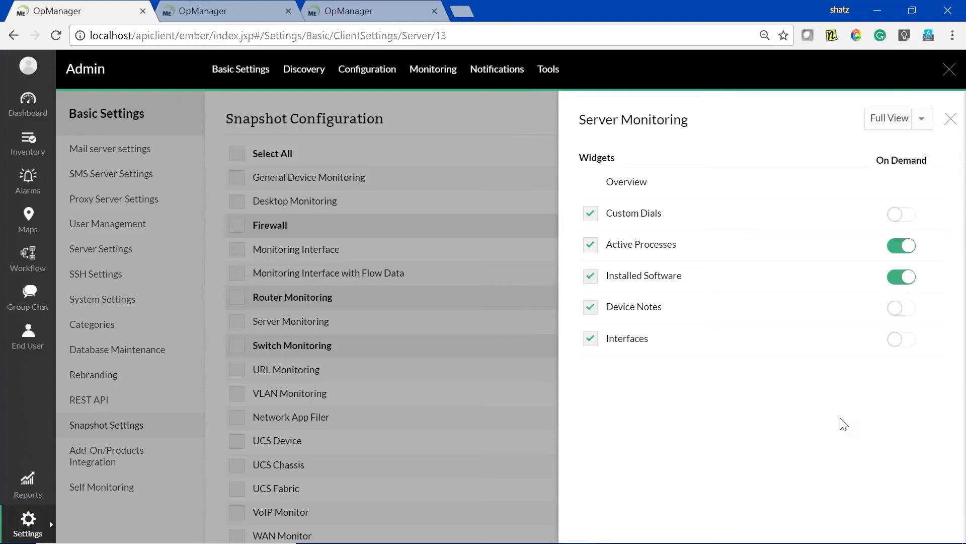
{"action": "left_click", "coordinate": [951, 119]}
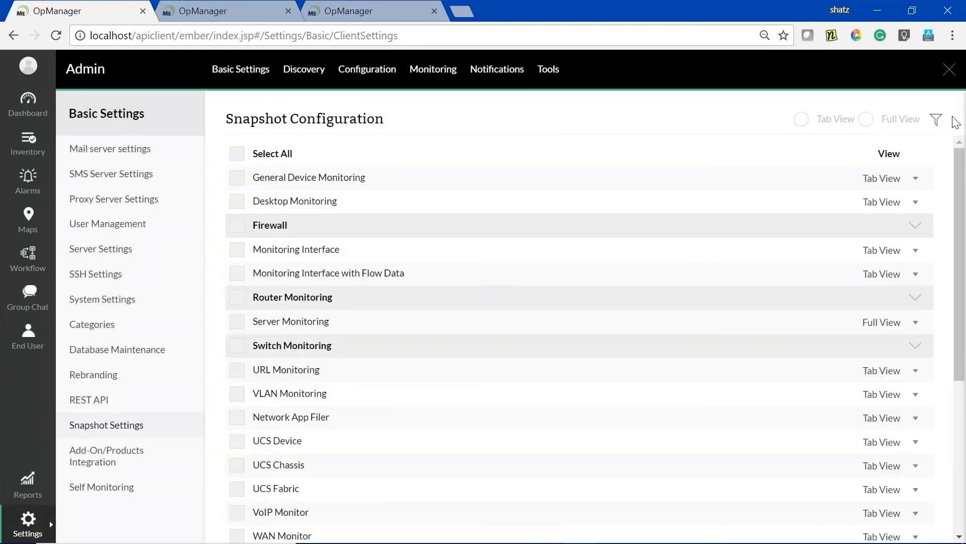
- Return to the device inventory, switch to the presentation, and advance from Question 9 to Question 10
{"action": "left_click", "coordinate": [28, 142]}
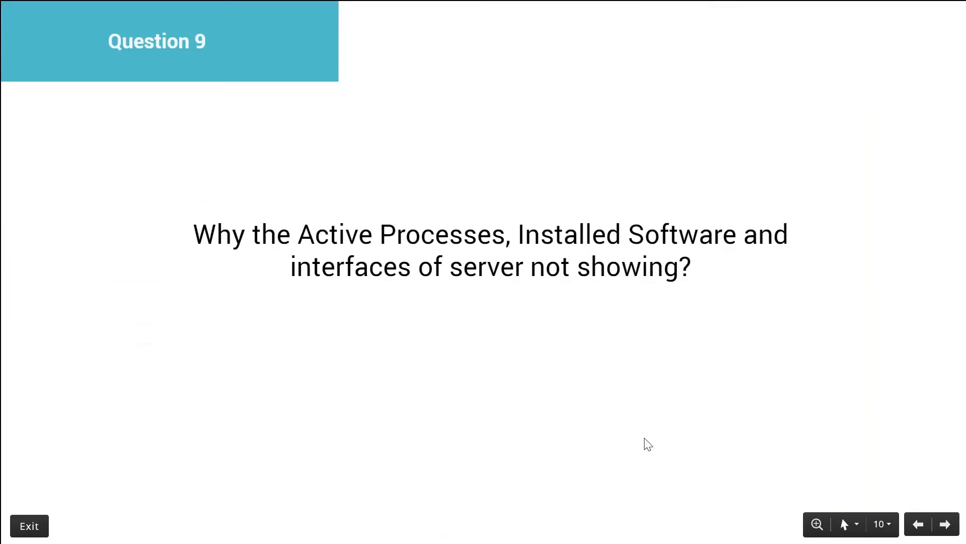
{"action": "key", "text": "Right"}
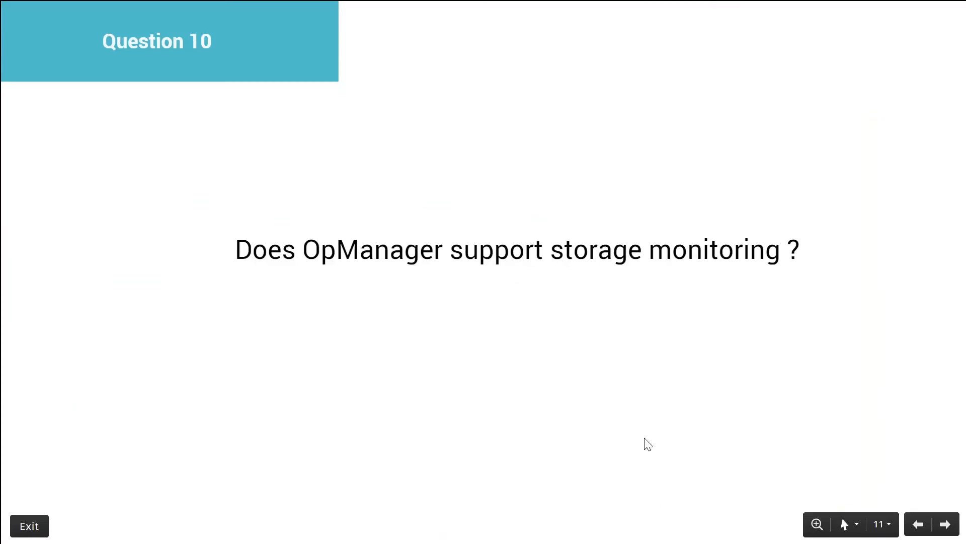